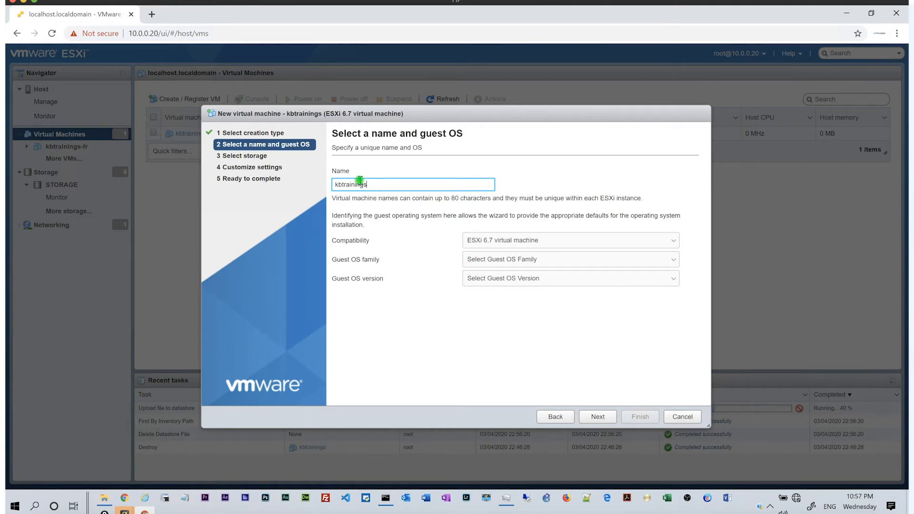
Name the VM kbtrainings-en, keep ESXi 6.7 compatibility, and choose guest OS Microsoft Windows 10 (64-bit).
{"action": "type", "text": "-en"}
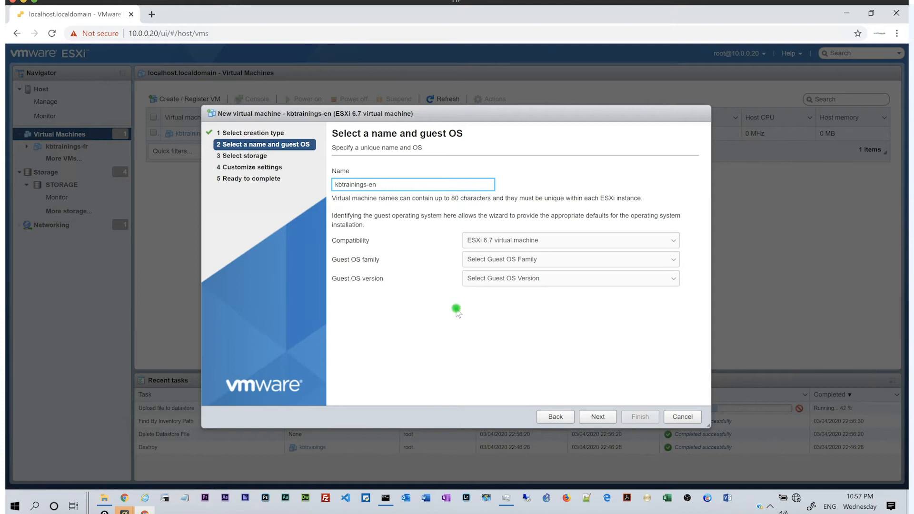
{"action": "left_click", "coordinate": [547, 261]}
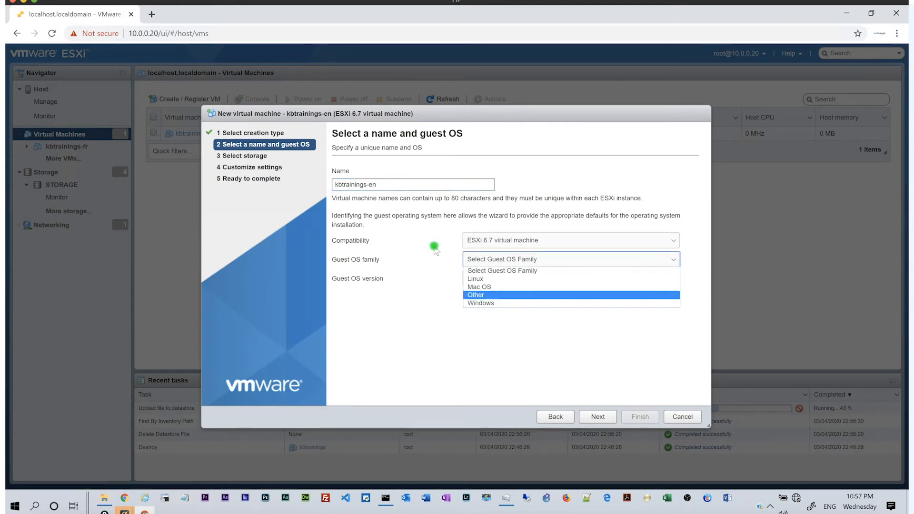
{"action": "left_click", "coordinate": [472, 242]}
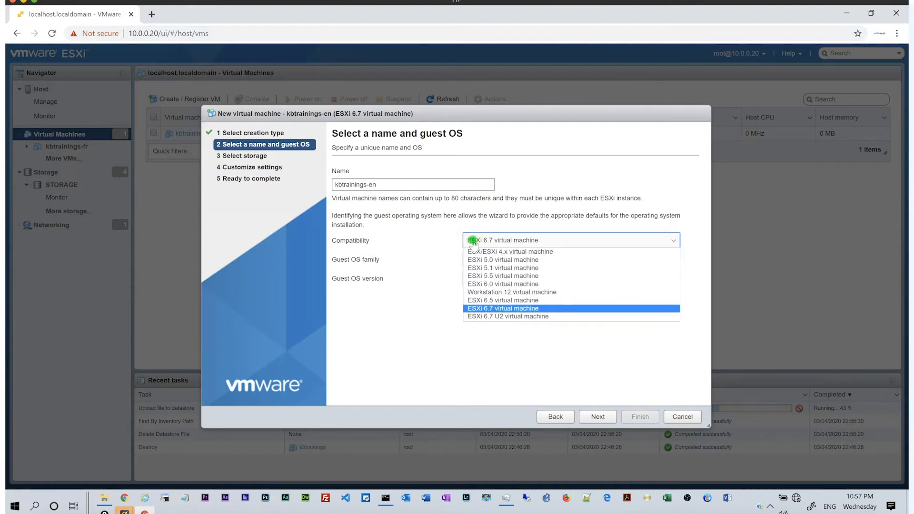
{"action": "left_click", "coordinate": [442, 253]}
{"action": "left_click", "coordinate": [473, 262]}
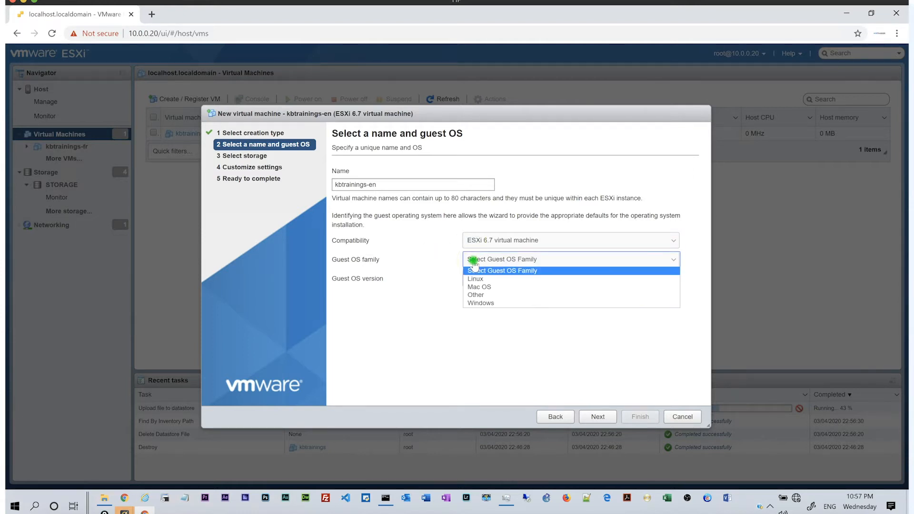
{"action": "left_click", "coordinate": [474, 303]}
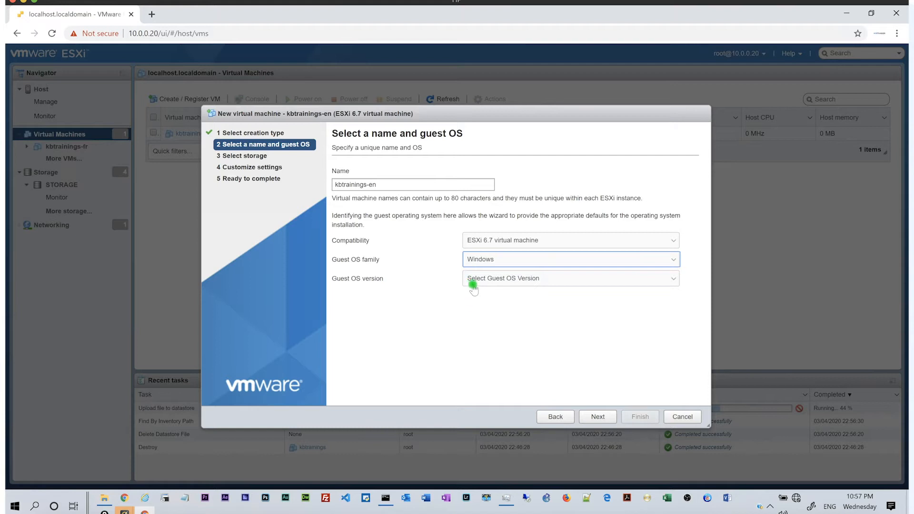
{"action": "left_click", "coordinate": [477, 279]}
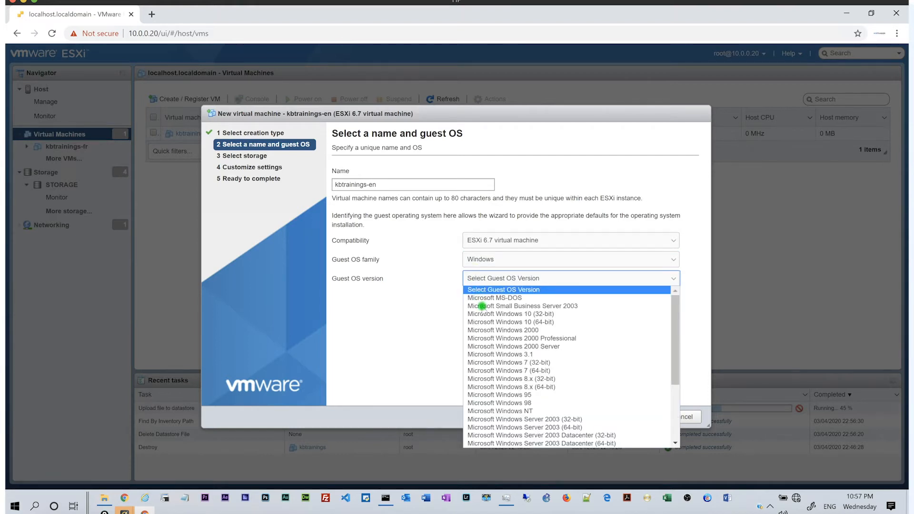
{"action": "left_click", "coordinate": [486, 323]}
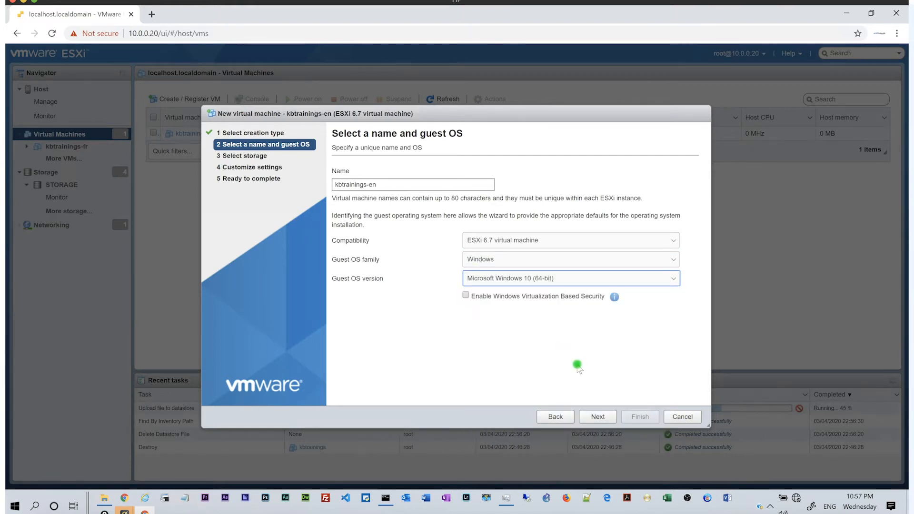
{"action": "left_click", "coordinate": [524, 335]}
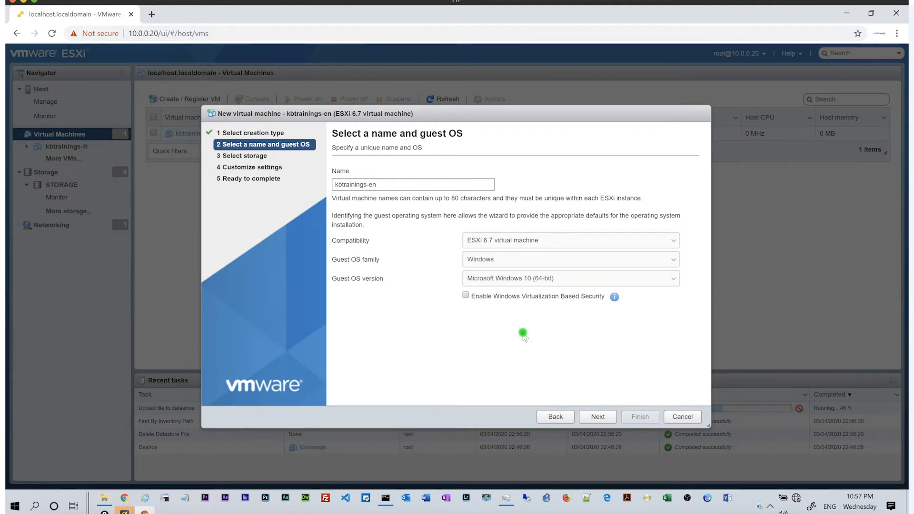
{"action": "left_click", "coordinate": [590, 418]}
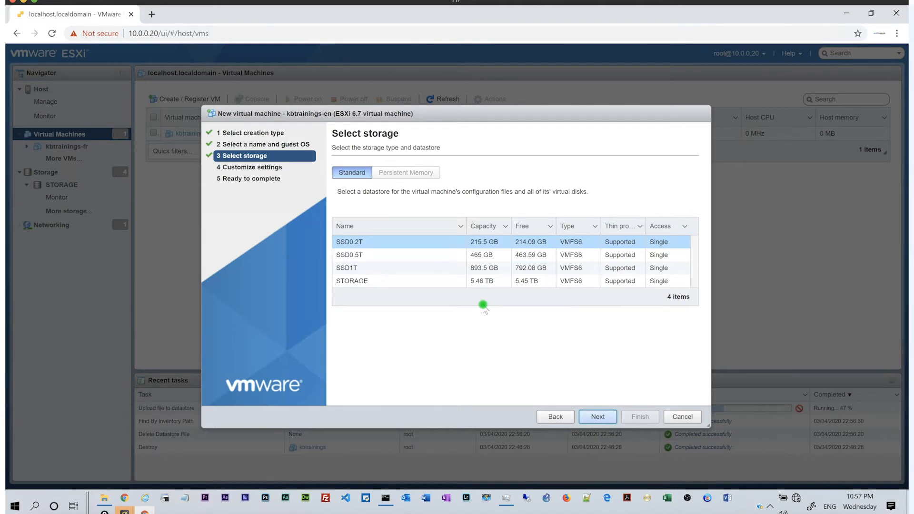
Store the new VM on the SSD0.5T datastore instead of SSD1T.
{"action": "left_click", "coordinate": [479, 270]}
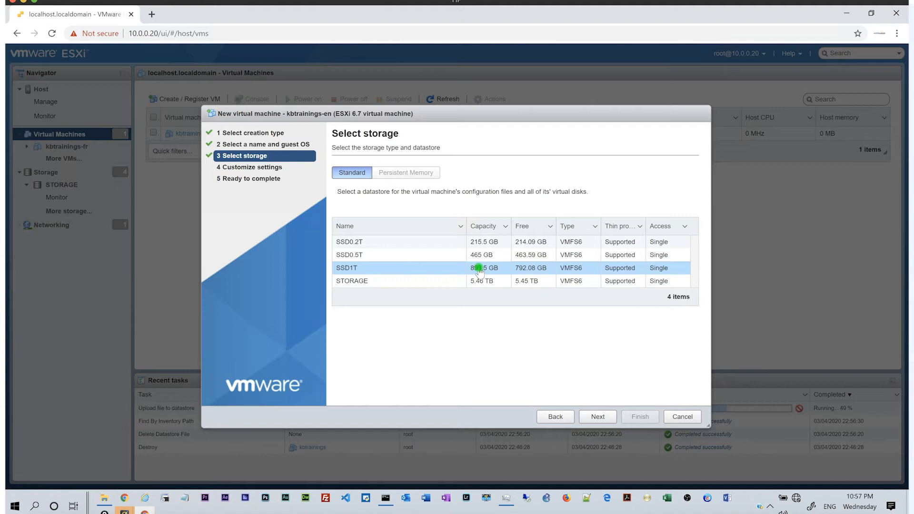
{"action": "left_click", "coordinate": [595, 418]}
{"action": "left_click", "coordinate": [521, 258]}
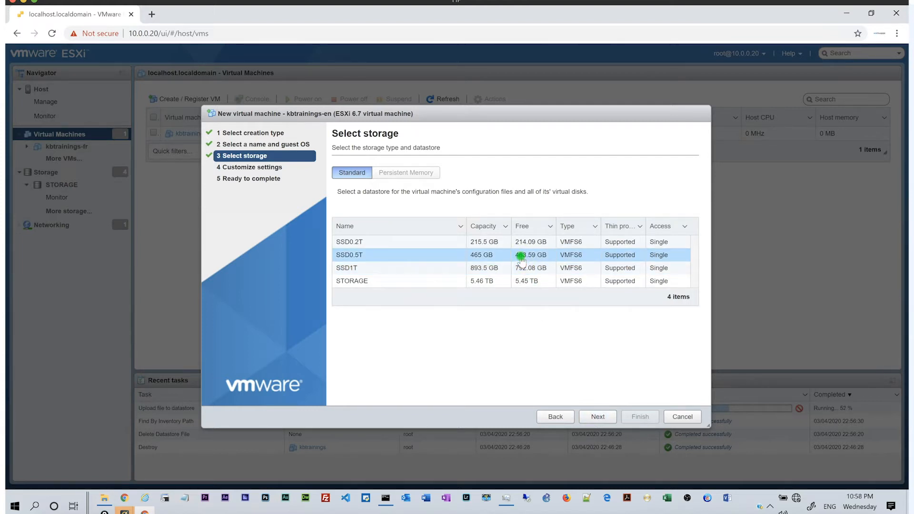
{"action": "left_click", "coordinate": [598, 417]}
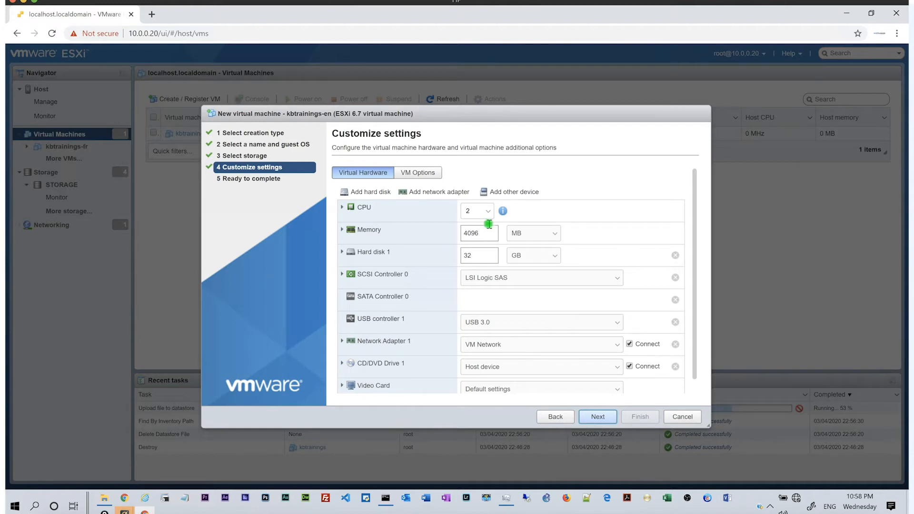
Give the new VM 4 CPUs.
{"action": "left_click", "coordinate": [489, 214]}
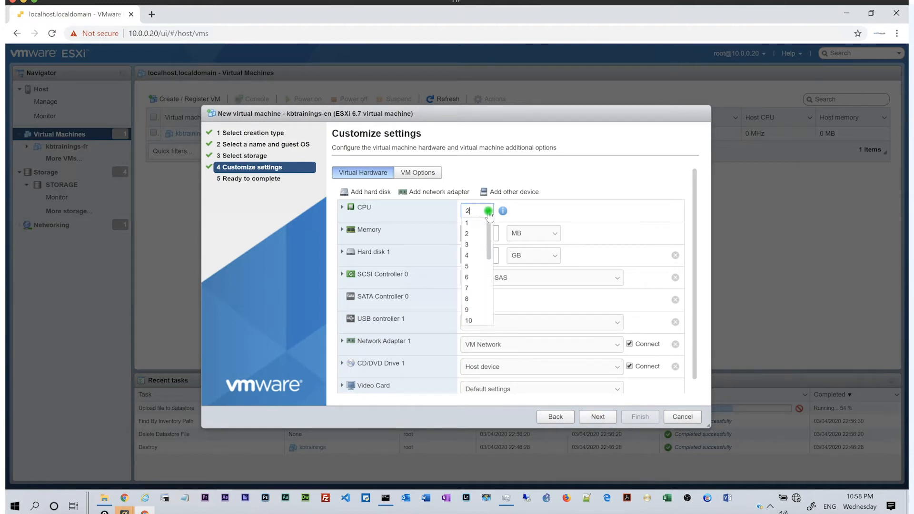
{"action": "left_click", "coordinate": [471, 253]}
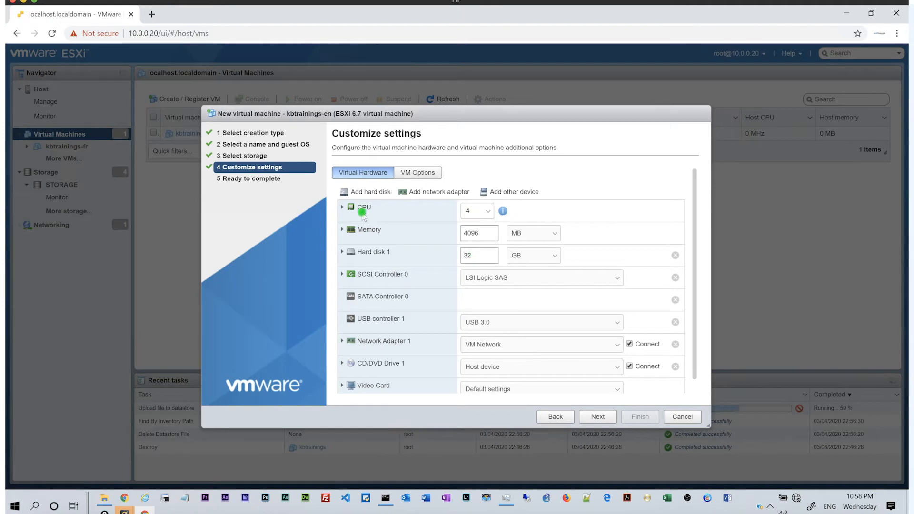
{"action": "left_click", "coordinate": [343, 208]}
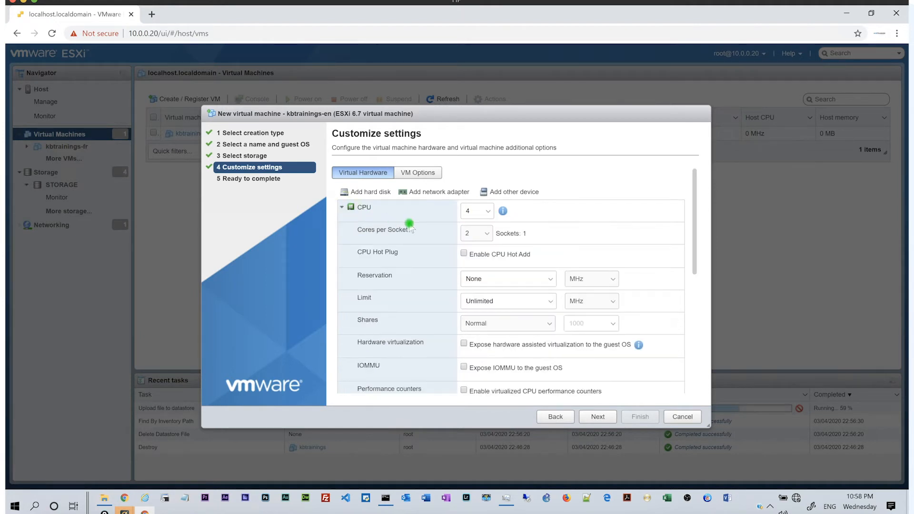
{"action": "left_click", "coordinate": [485, 213]}
{"action": "left_click", "coordinate": [341, 210]}
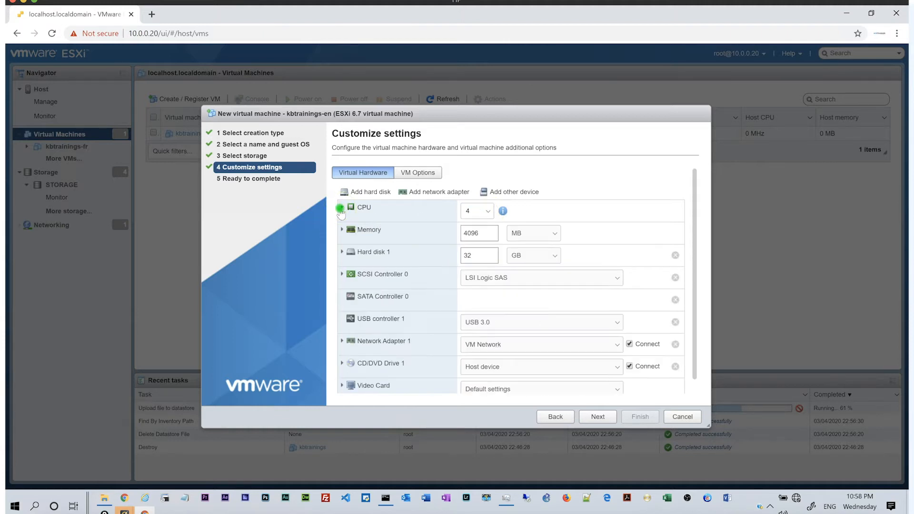
Set the VM's memory to 12 GB.
{"action": "double_click", "coordinate": [469, 234]}
{"action": "type", "text": "12"}
{"action": "left_click", "coordinate": [524, 234]}
{"action": "left_click", "coordinate": [522, 253]}
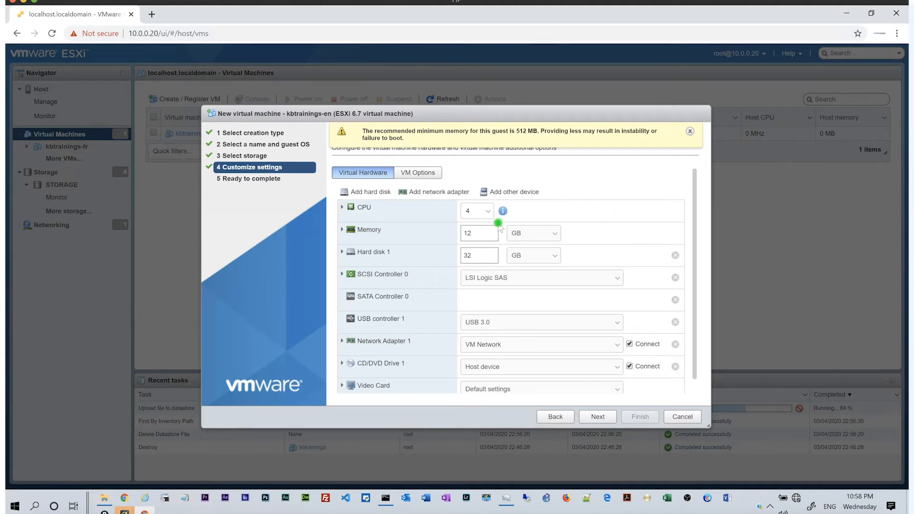
Set Hard disk 1 to 100 GB and expand its detailed settings.
{"action": "left_click", "coordinate": [477, 258]}
{"action": "double_click", "coordinate": [477, 257]}
{"action": "type", "text": "100"}
{"action": "left_click", "coordinate": [341, 254]}
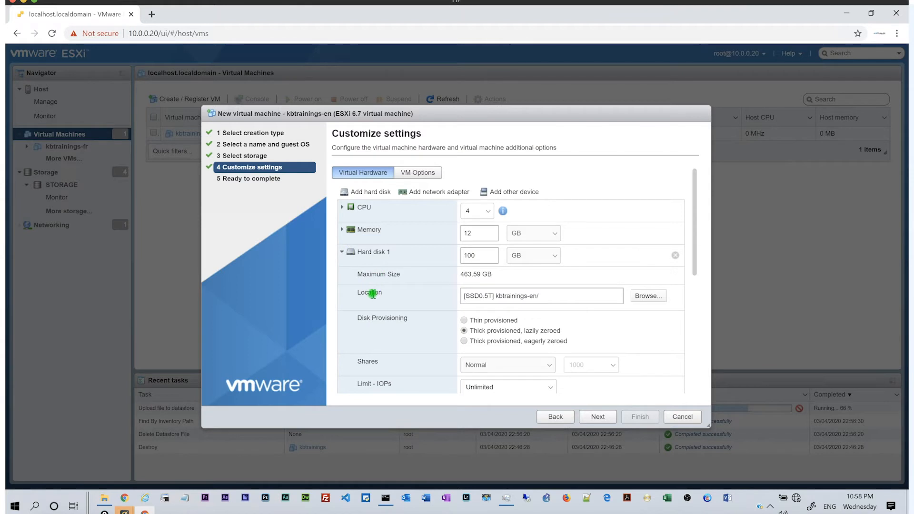
{"action": "scroll", "coordinate": [412, 307], "scroll_direction": "down", "scroll_amount": 1}
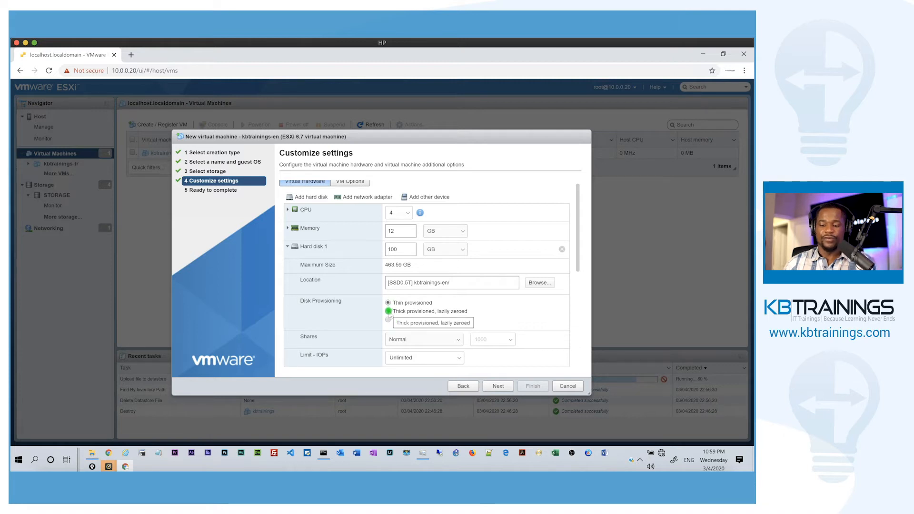
Make Hard disk 1 thin provisioned and remove USB controller 1.
{"action": "left_click", "coordinate": [388, 312]}
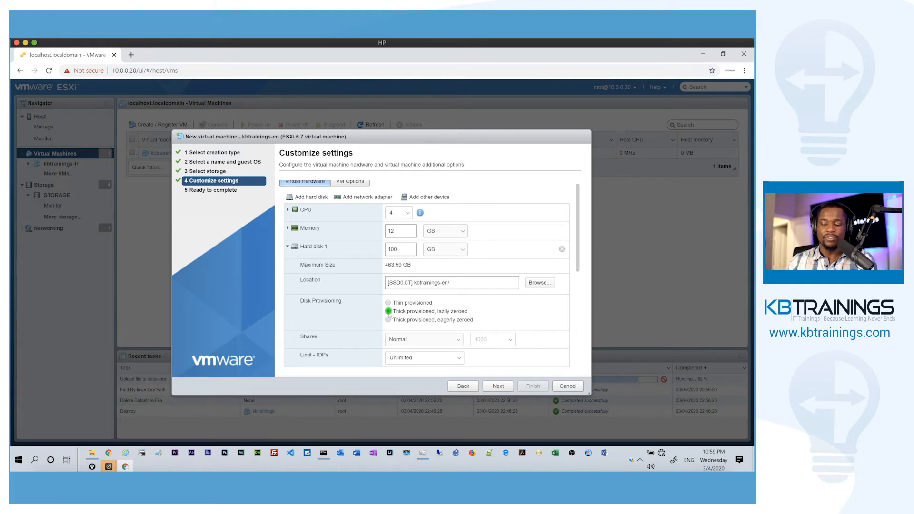
{"action": "left_click", "coordinate": [389, 305]}
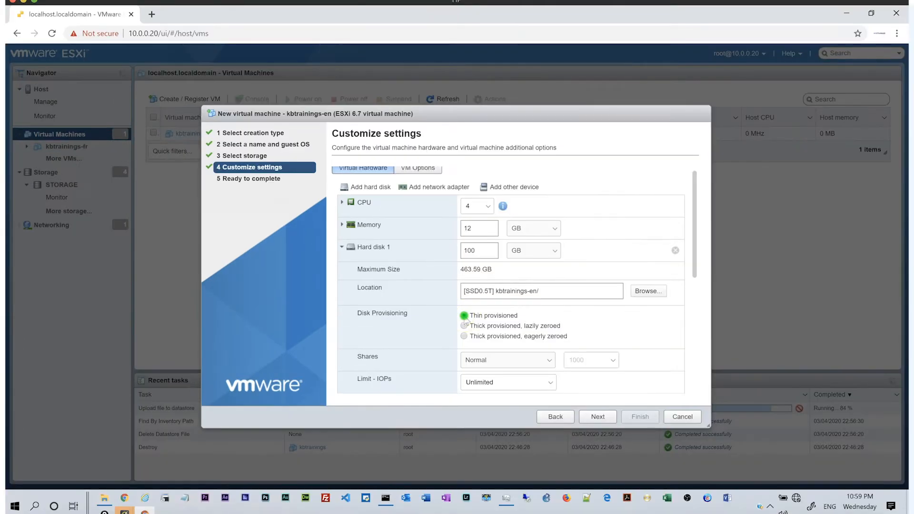
{"action": "scroll", "coordinate": [464, 317], "scroll_direction": "down", "scroll_amount": 1}
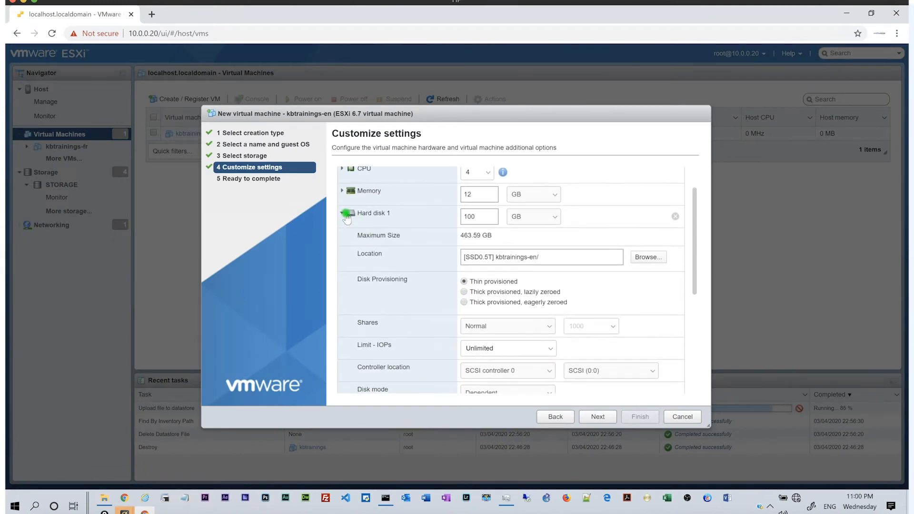
{"action": "left_click", "coordinate": [343, 219]}
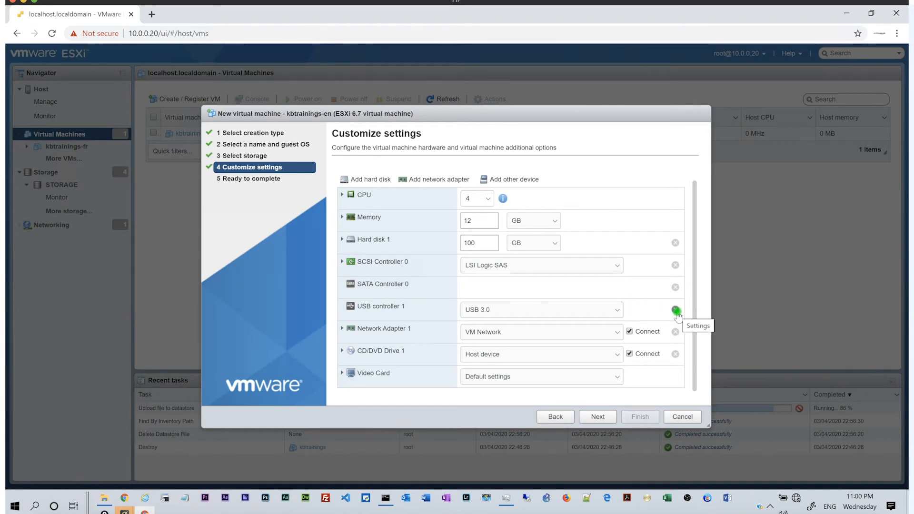
{"action": "left_click", "coordinate": [676, 311]}
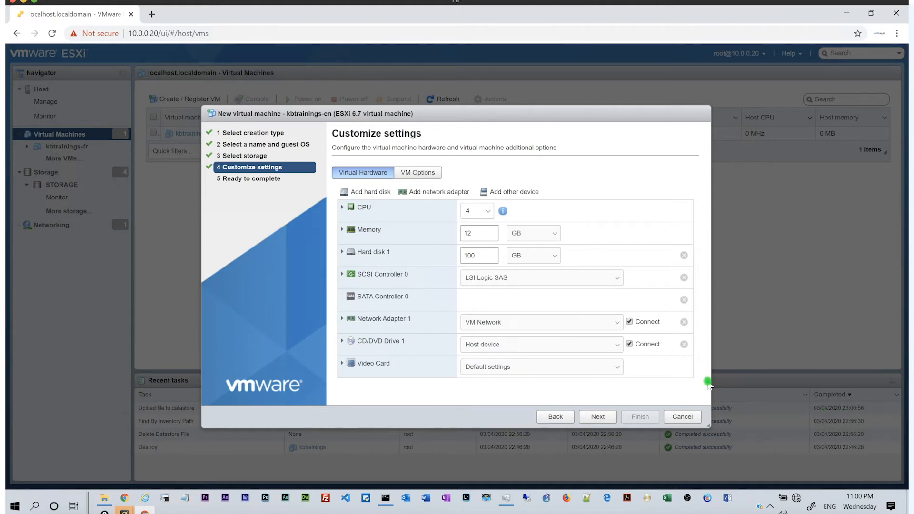
{"action": "left_click", "coordinate": [545, 345]}
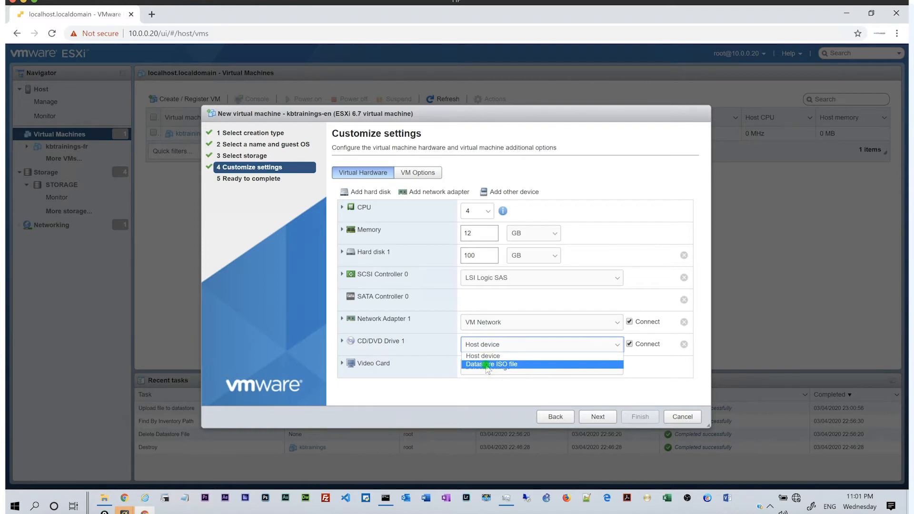
Attach the Windows 10 English ISO from the STORAGE datastore's ISOs folder as CD/DVD Drive 1.
{"action": "left_click", "coordinate": [487, 364]}
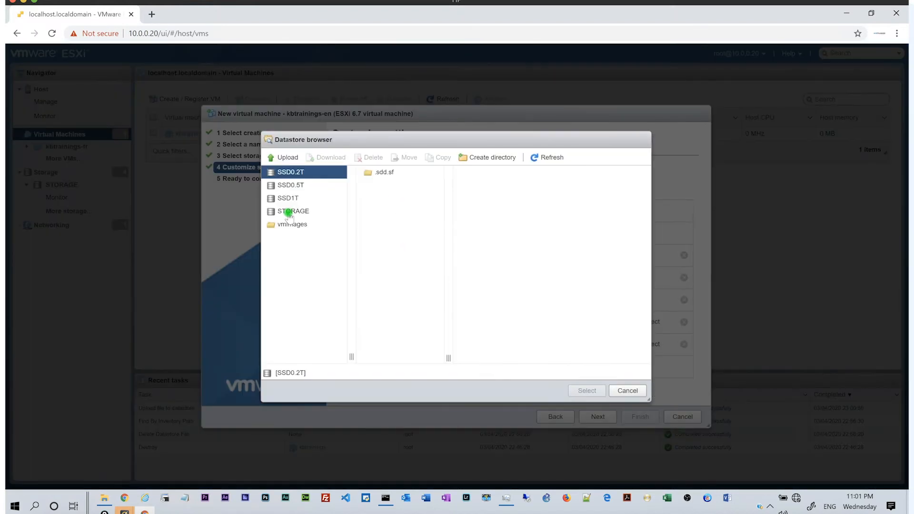
{"action": "left_click", "coordinate": [288, 213]}
{"action": "left_click", "coordinate": [369, 186]}
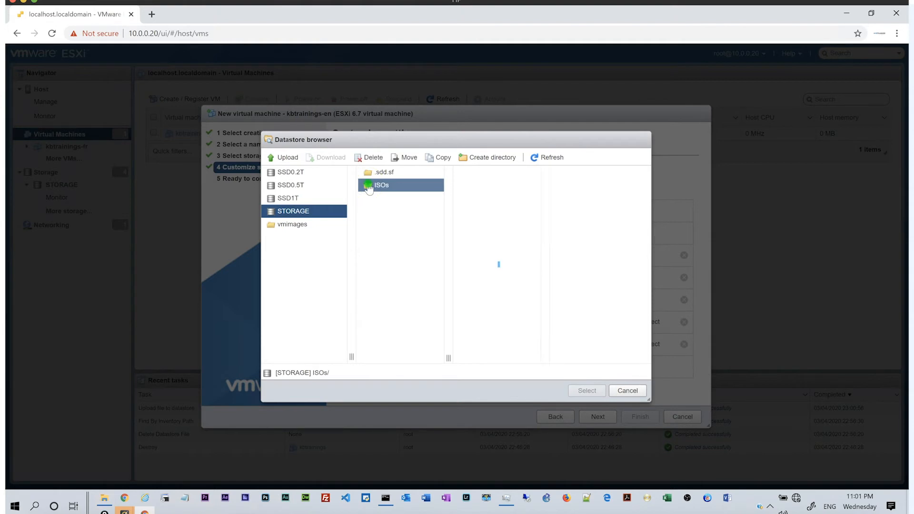
{"action": "left_click", "coordinate": [459, 172]}
{"action": "left_click", "coordinate": [586, 391]}
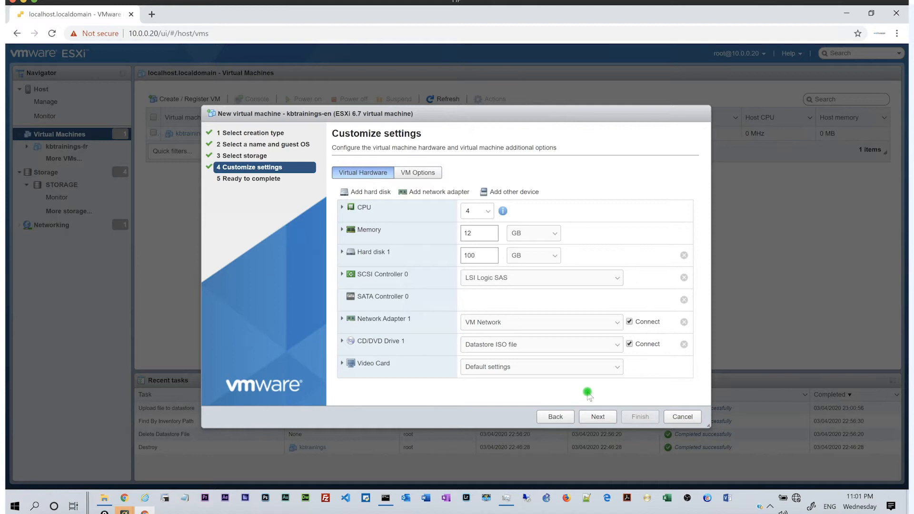
Review and create the VM, then open the kbtrainings-en summary page.
{"action": "left_click", "coordinate": [595, 418]}
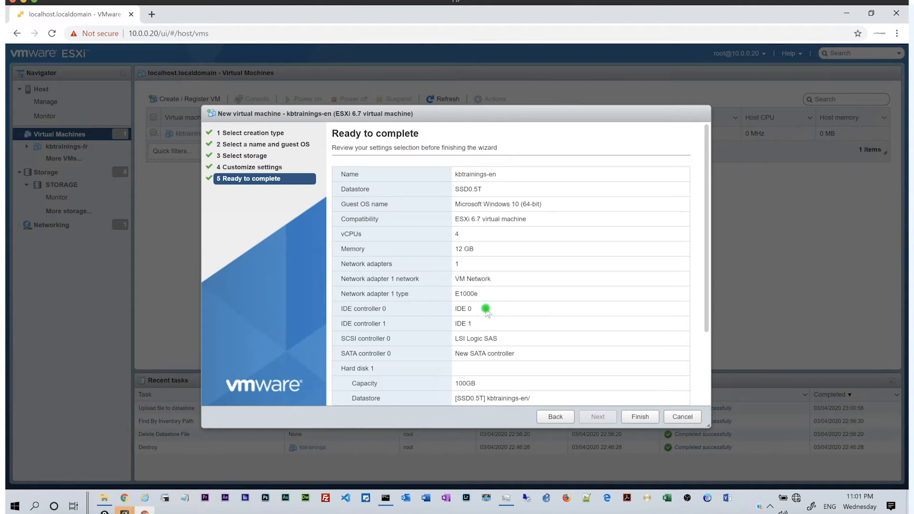
{"action": "scroll", "coordinate": [487, 310], "scroll_direction": "down", "scroll_amount": 2}
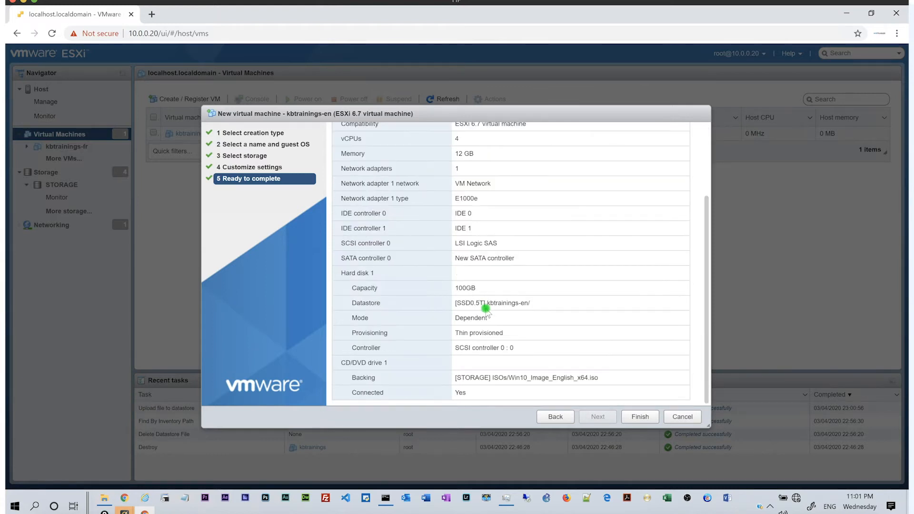
{"action": "left_click", "coordinate": [638, 417]}
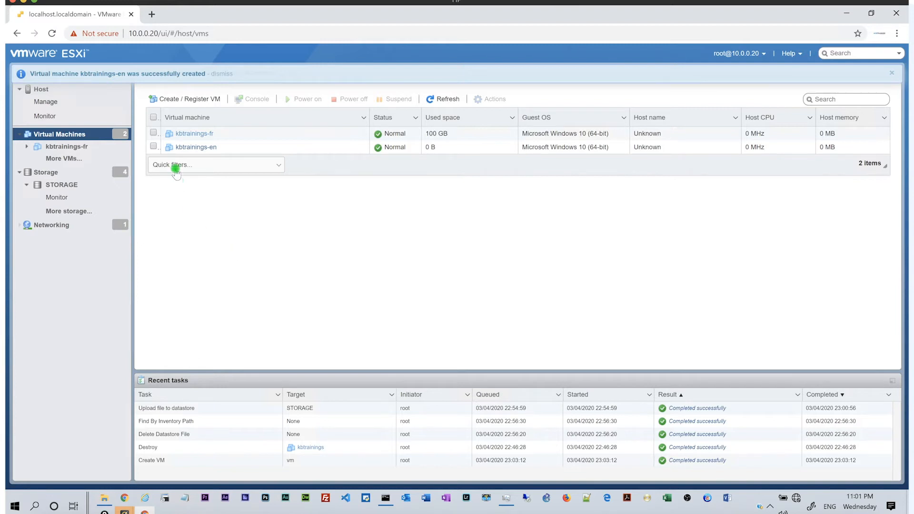
{"action": "left_click", "coordinate": [181, 147]}
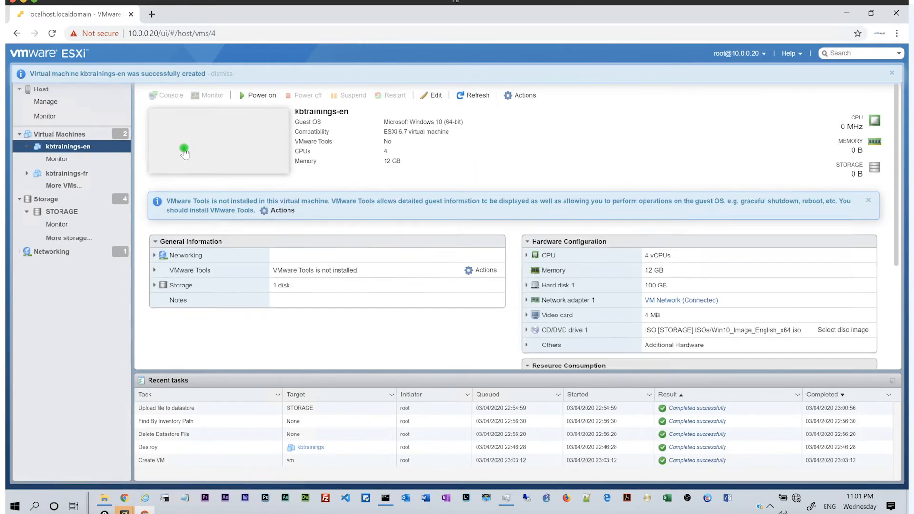
Power on kbtrainings-en and watch its console, where EFI boot attempts fail.
{"action": "left_click", "coordinate": [183, 152]}
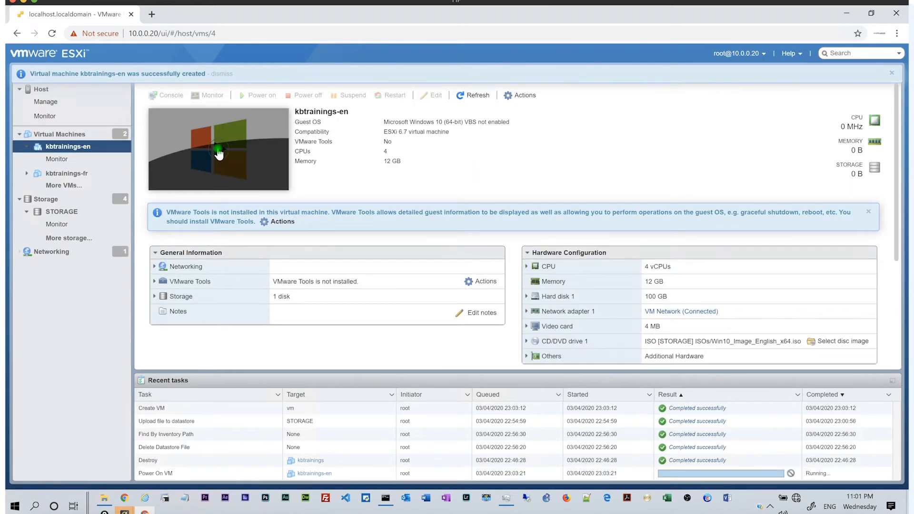
{"action": "left_click", "coordinate": [219, 154]}
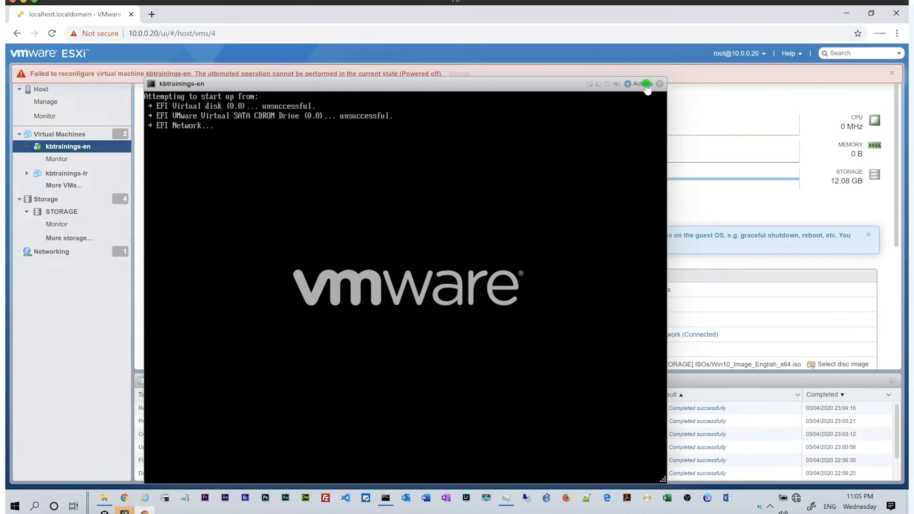
{"action": "left_click", "coordinate": [640, 84]}
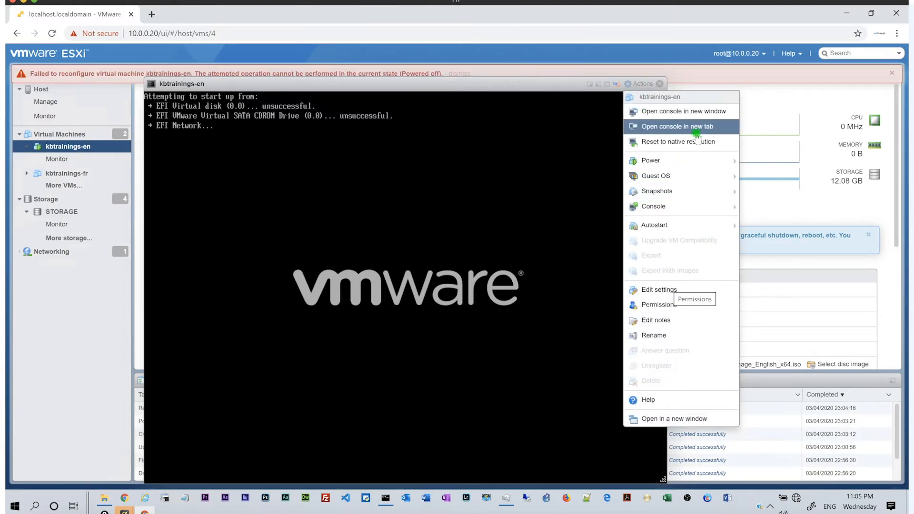
Power off kbtrainings-en from the console's Actions menu and confirm.
{"action": "mouse_move", "coordinate": [686, 161]}
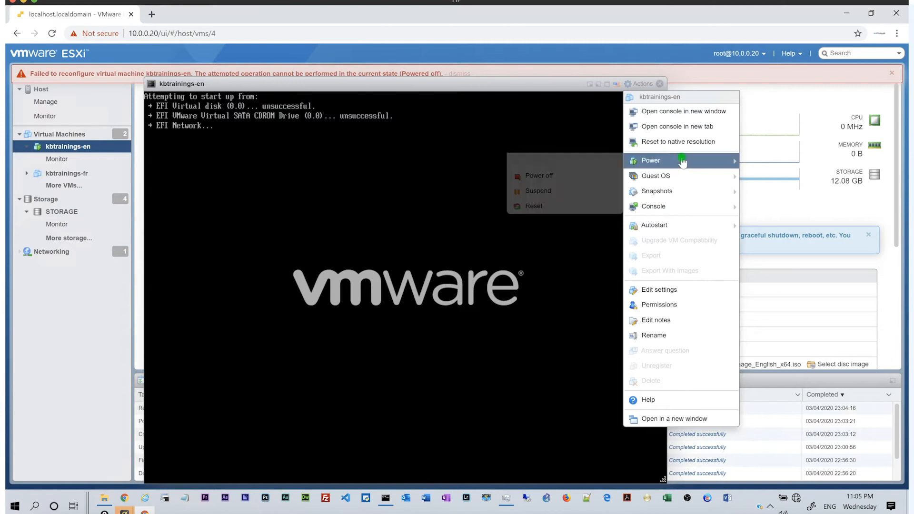
{"action": "left_click", "coordinate": [549, 177]}
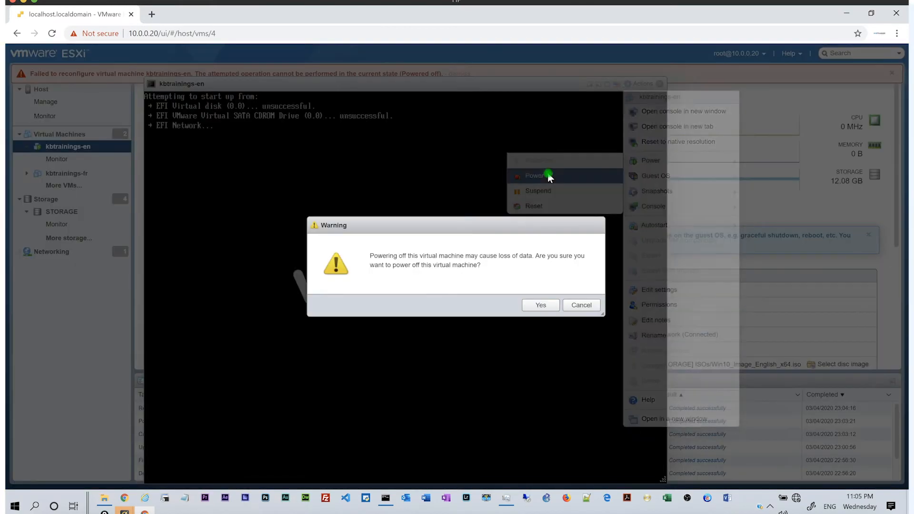
{"action": "left_click", "coordinate": [552, 304]}
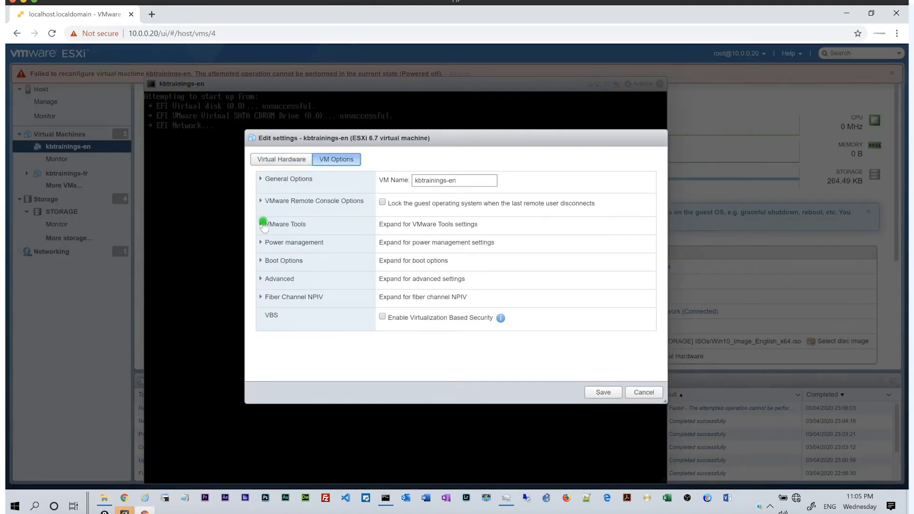
Change the VM's boot firmware from EFI to BIOS and save.
{"action": "left_click", "coordinate": [264, 261]}
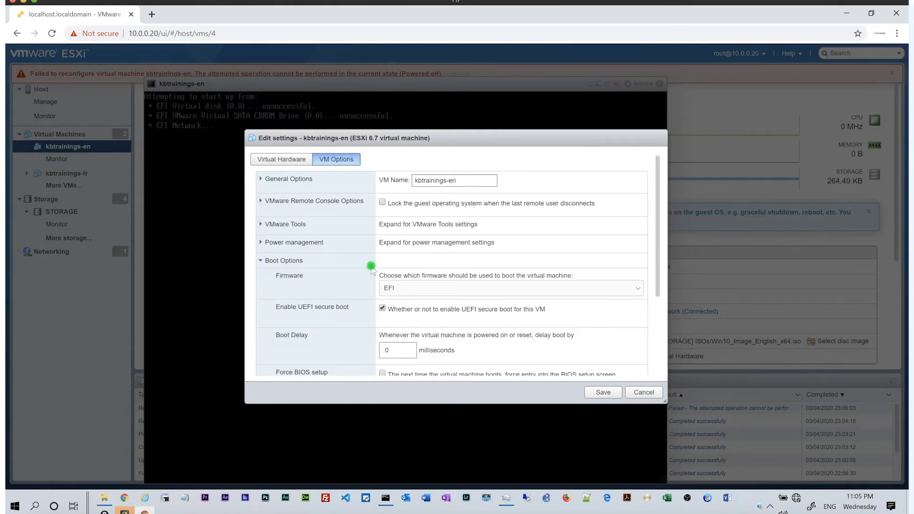
{"action": "left_click", "coordinate": [388, 288]}
{"action": "left_click", "coordinate": [395, 299]}
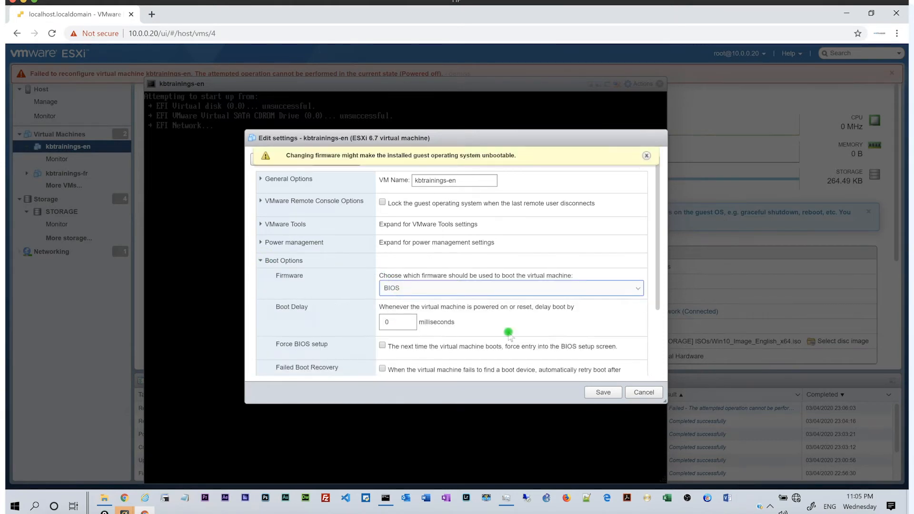
{"action": "left_click", "coordinate": [602, 392]}
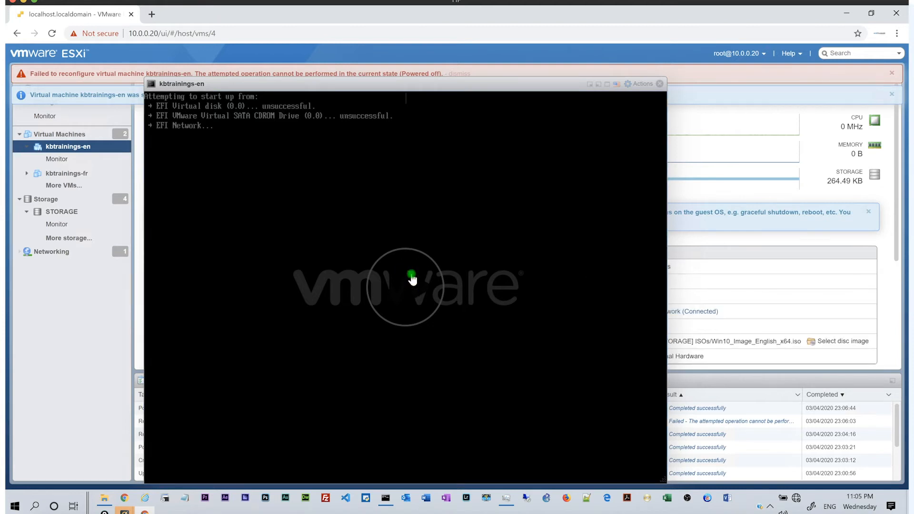
Power kbtrainings-en back on and move the console window slightly higher.
{"action": "left_click", "coordinate": [412, 280]}
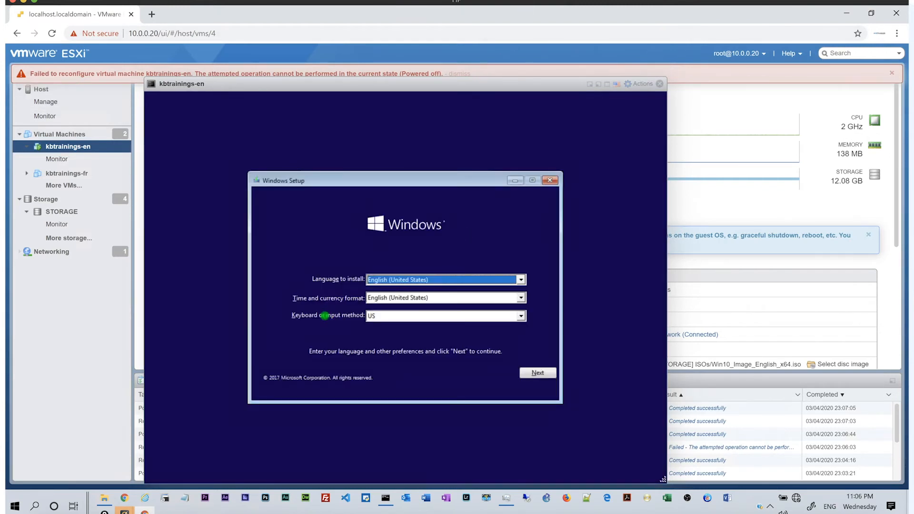
{"action": "left_click_drag", "start_coordinate": [186, 85], "coordinate": [186, 54]}
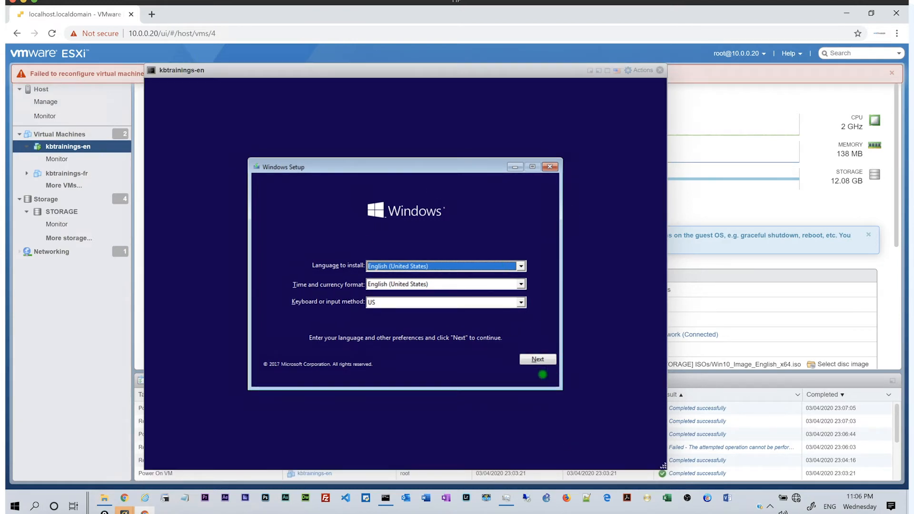
{"action": "key", "text": "super"}
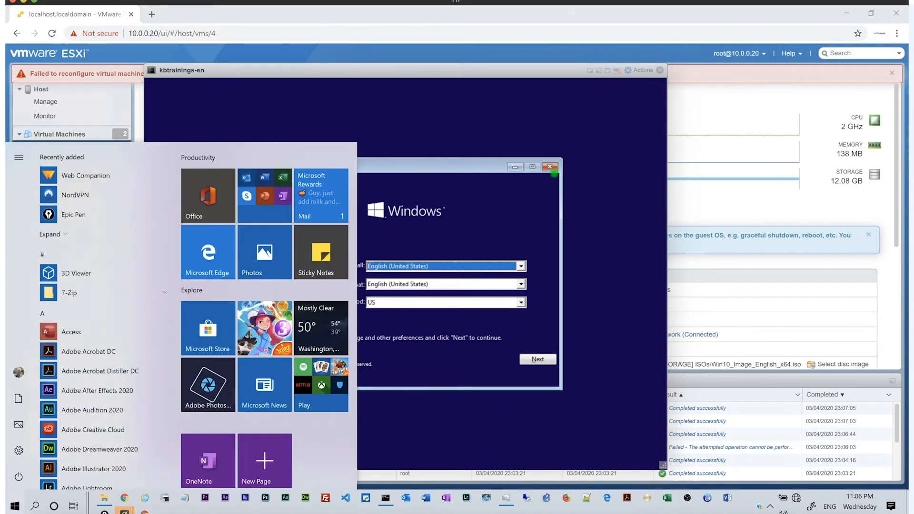
{"action": "left_click", "coordinate": [465, 110]}
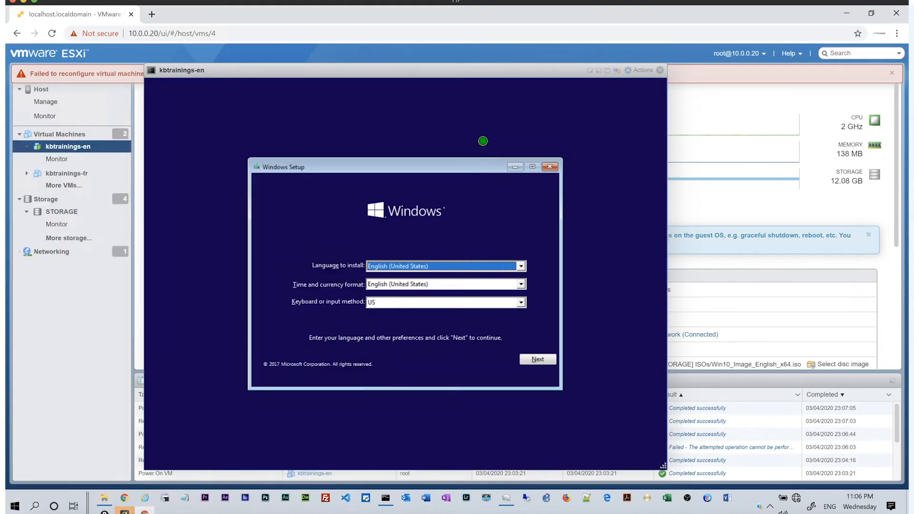
Accept the English (United States) defaults on the Windows Setup language page.
{"action": "left_click", "coordinate": [581, 310]}
{"action": "left_click", "coordinate": [675, 421]}
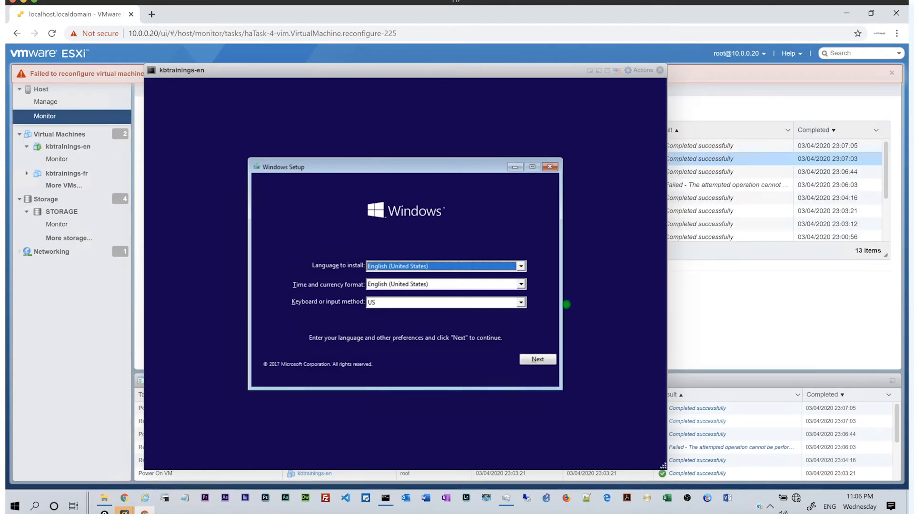
{"action": "key", "text": "Tab"}
{"action": "key", "text": "Tab"}
{"action": "key", "text": "Tab"}
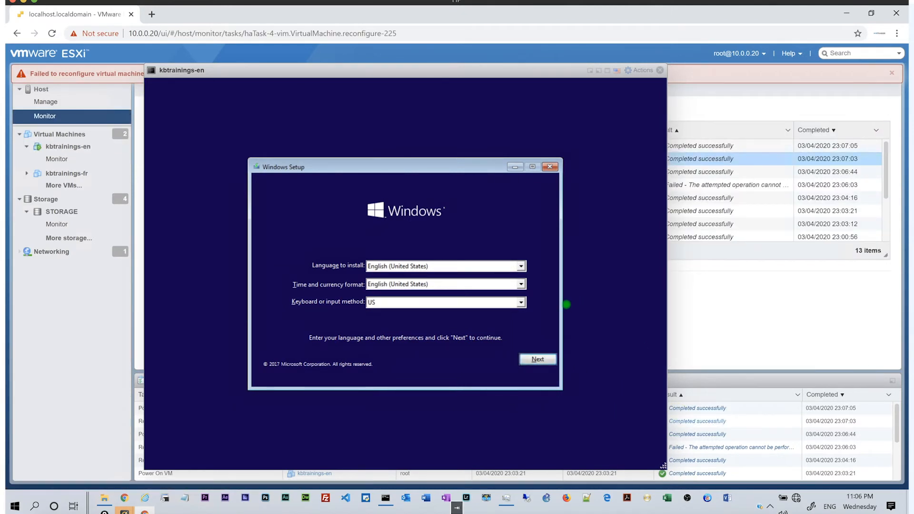
{"action": "key", "text": "Return"}
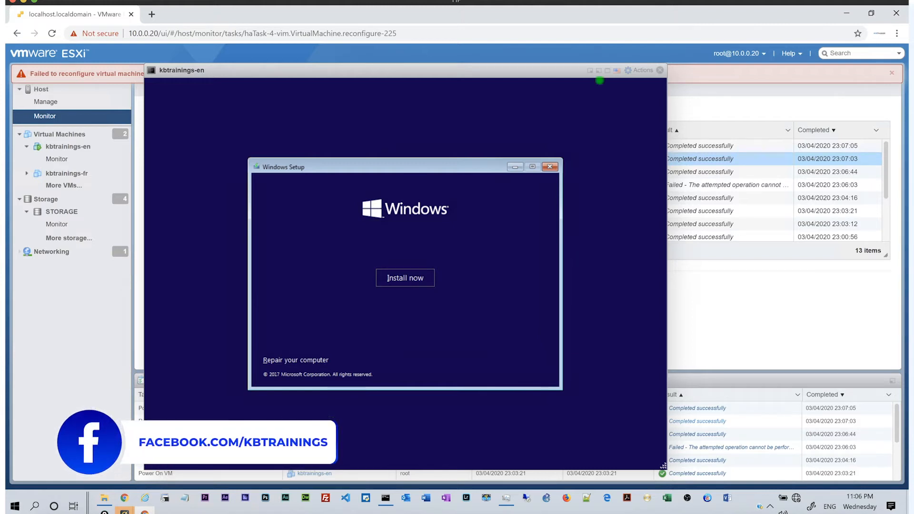
Start Install now, accept the license, choose Custom, and install onto Drive 0's 100 GB unallocated space.
{"action": "left_click", "coordinate": [494, 220]}
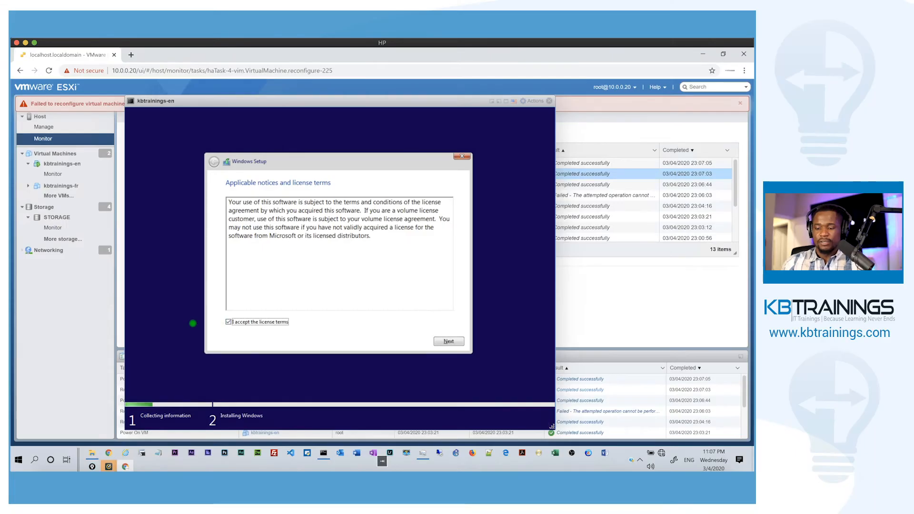
{"action": "key", "text": "Tab"}
{"action": "key", "text": "Return"}
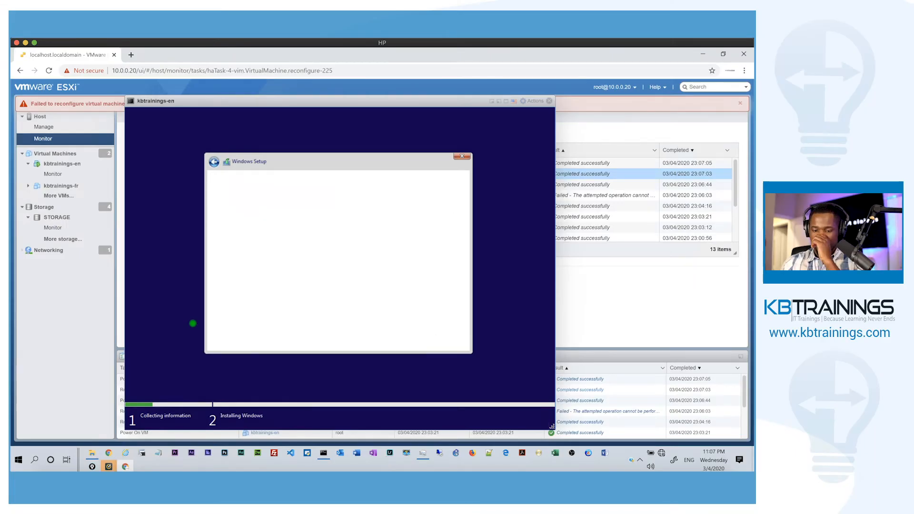
{"action": "left_click", "coordinate": [222, 287]}
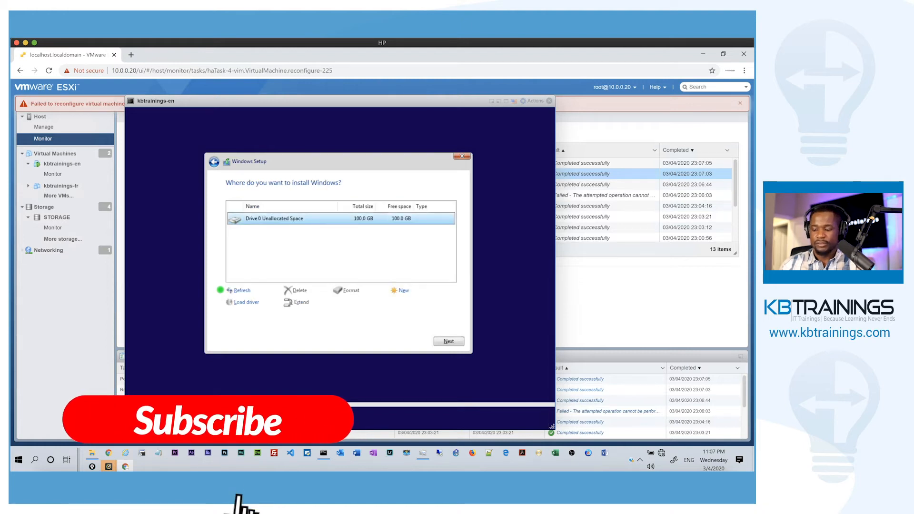
{"action": "key", "text": "Return"}
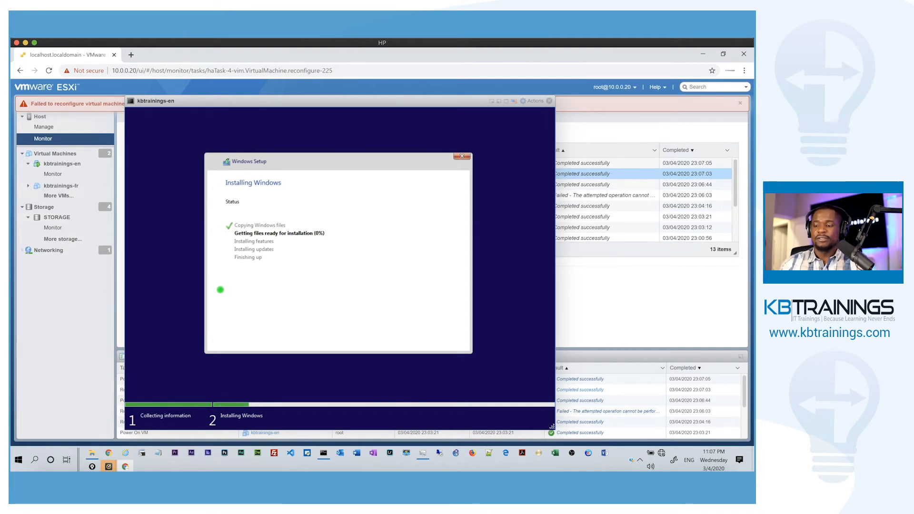
Close the failed-reconfigure error banner while Windows finishes installing.
{"action": "left_click", "coordinate": [741, 105]}
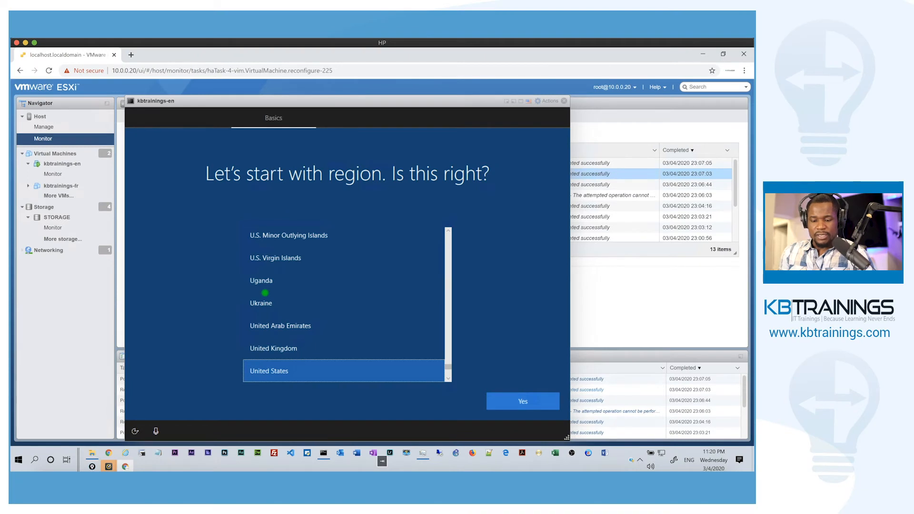
Accept United States as the region and US as the keyboard layout, skipping a second layout.
{"action": "key", "text": "Tab"}
{"action": "key", "text": "Tab"}
{"action": "key", "text": "Tab"}
{"action": "key", "text": "Tab"}
{"action": "key", "text": "Tab"}
{"action": "key", "text": "Tab"}
{"action": "key", "text": "Tab"}
{"action": "key", "text": "Tab"}
{"action": "key", "text": "Tab"}
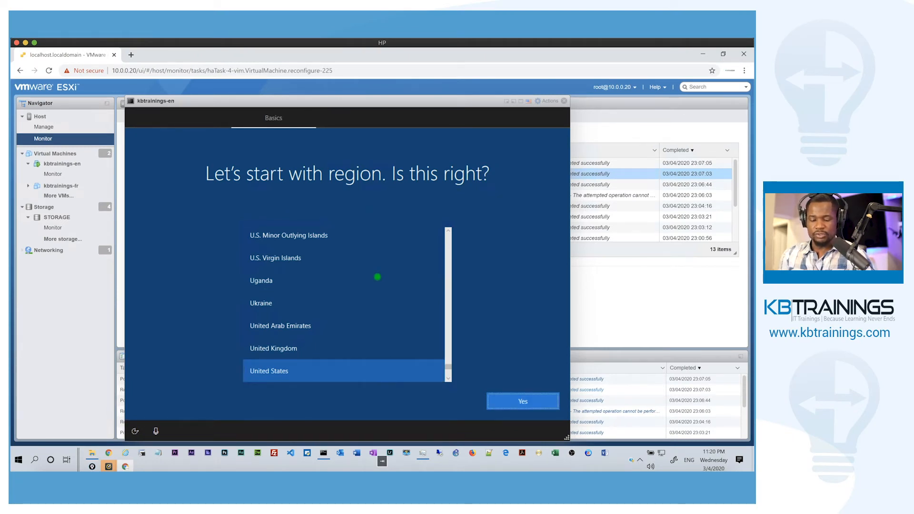
{"action": "key", "text": "Return"}
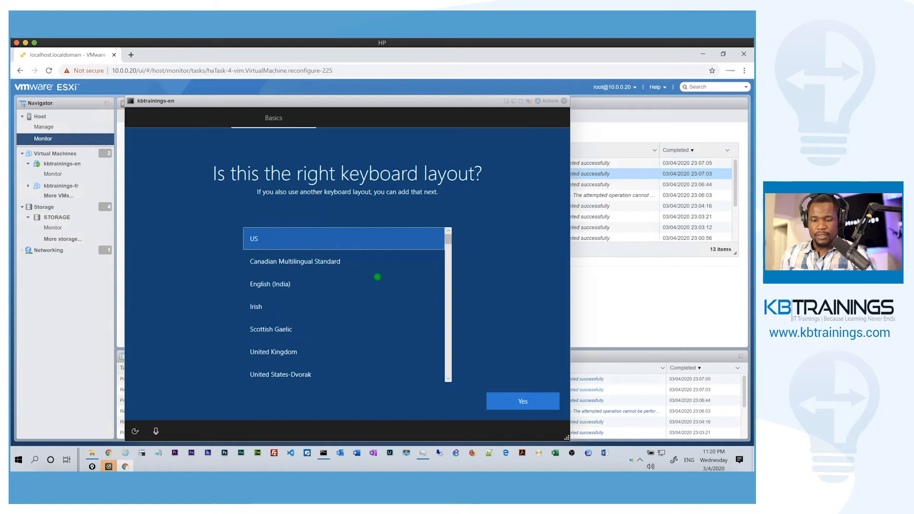
{"action": "key", "text": "Tab"}
{"action": "key", "text": "Return"}
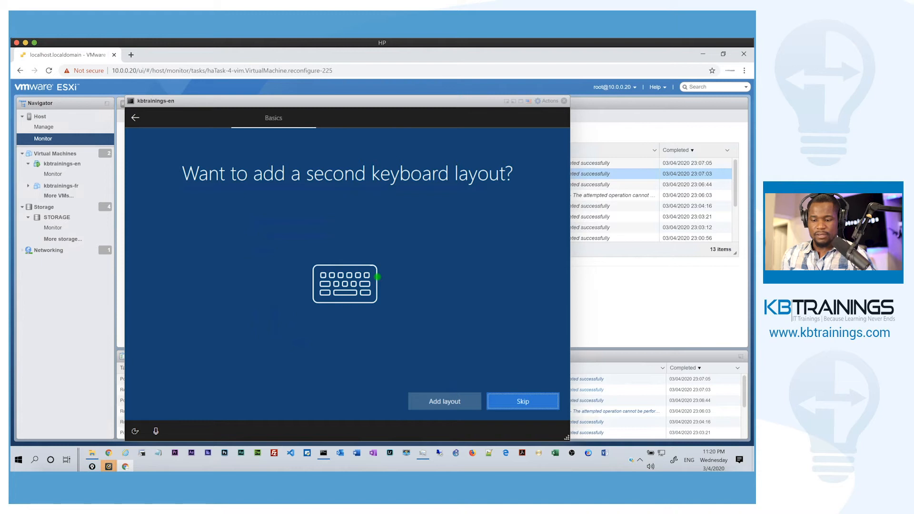
{"action": "key", "text": "Return"}
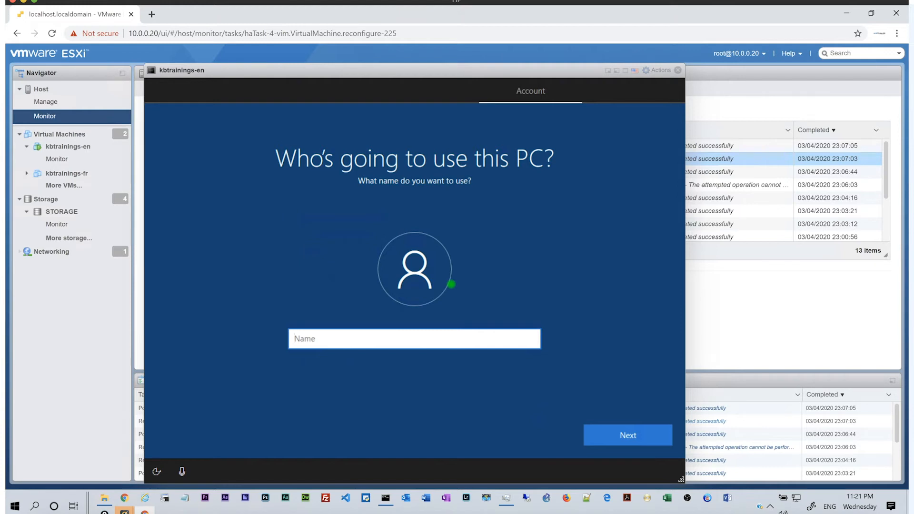
Enter the account's user name, then set and confirm its password.
{"action": "type", "text": "KBtrainings"}
{"action": "left_click", "coordinate": [617, 431]}
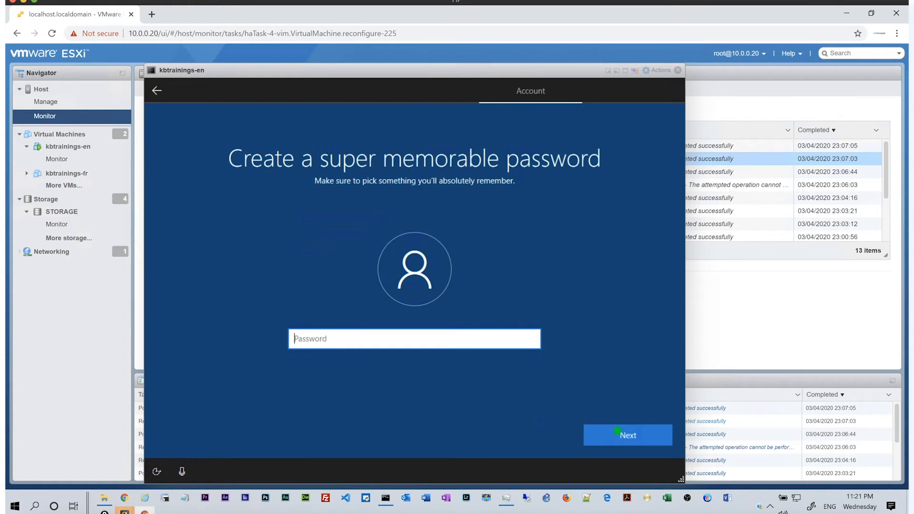
{"action": "type", "text": "••"}
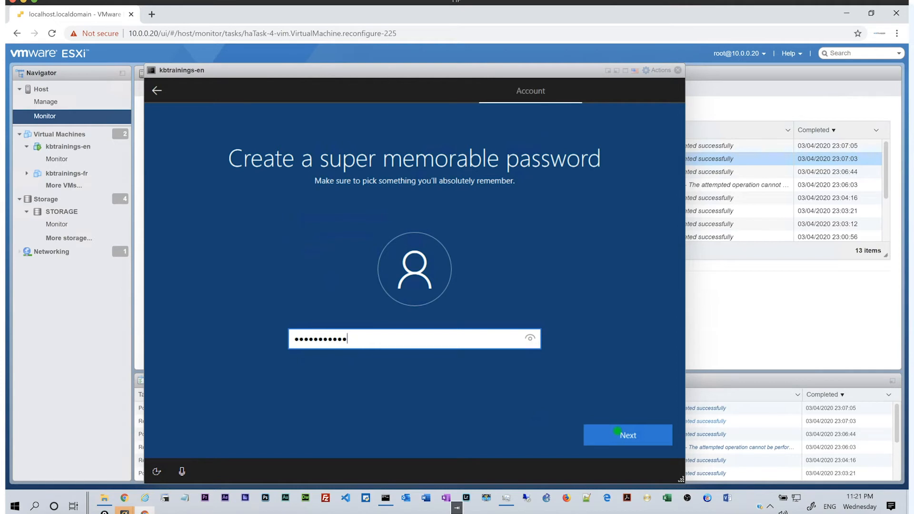
{"action": "left_click", "coordinate": [618, 432]}
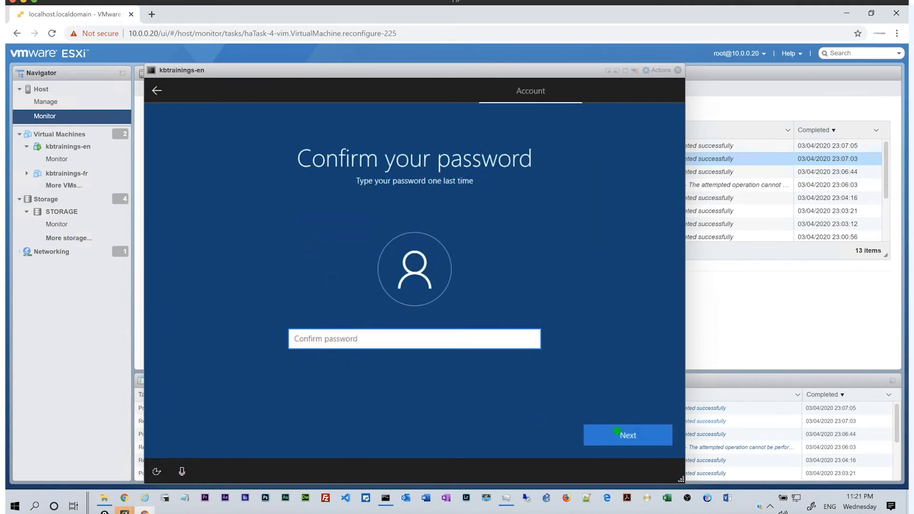
{"action": "type", "text": "12345678910"}
{"action": "left_click", "coordinate": [618, 431]}
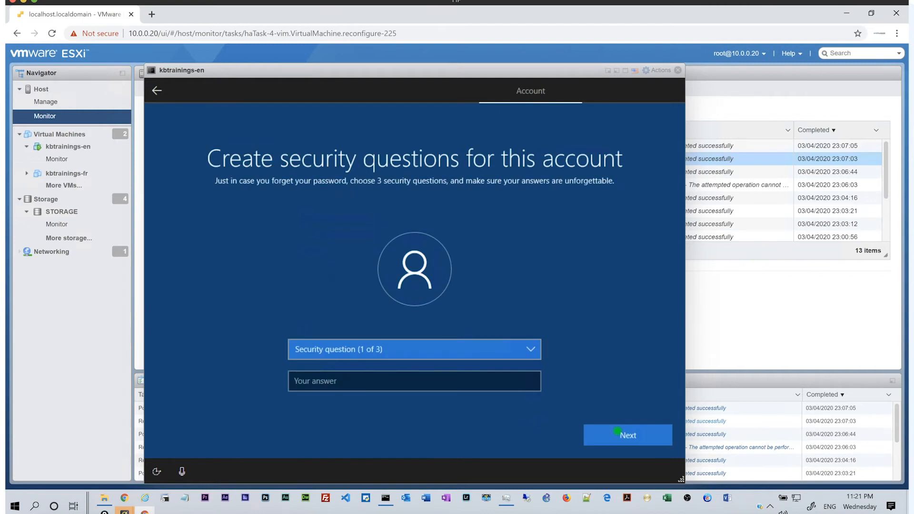
Choose the first pet's name security question and answer it with 'pet'.
{"action": "key", "text": "Tab"}
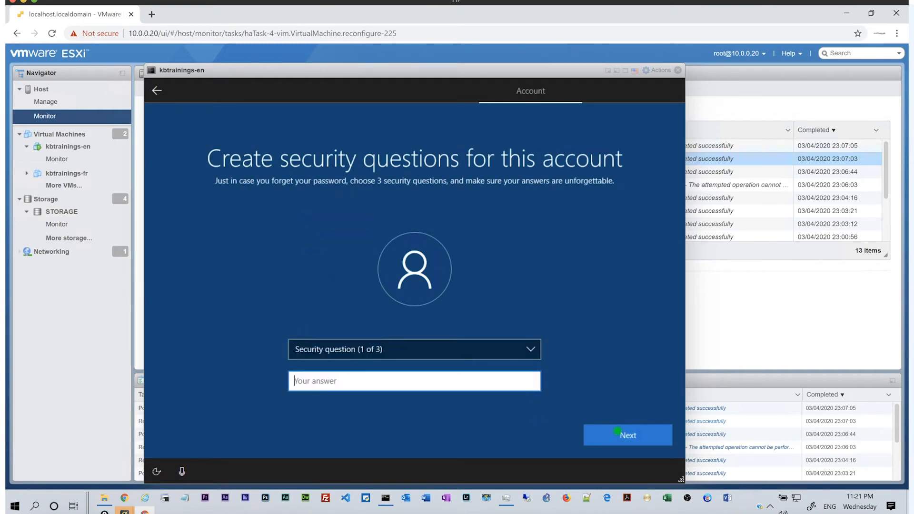
{"action": "key", "text": "Tab"}
{"action": "key", "text": "Tab"}
{"action": "key", "text": "Tab"}
{"action": "key", "text": "Tab"}
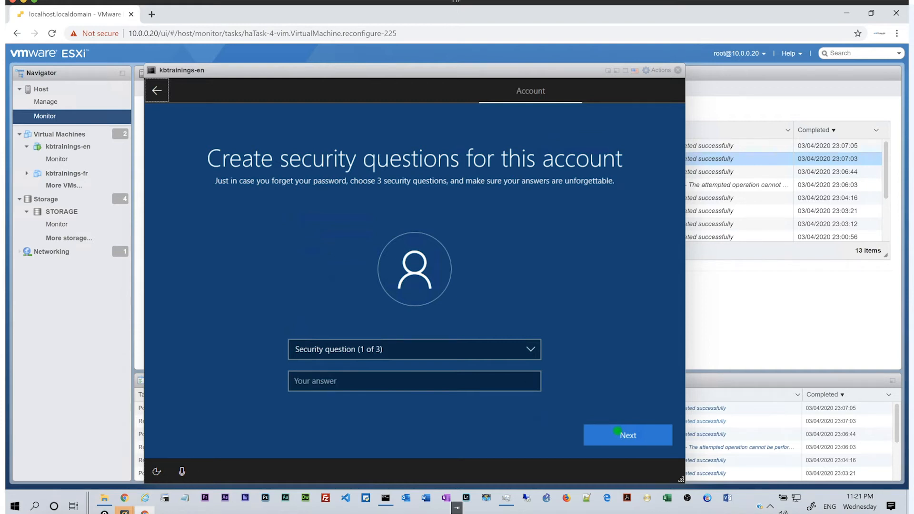
{"action": "key", "text": "Tab"}
{"action": "key", "text": "Down"}
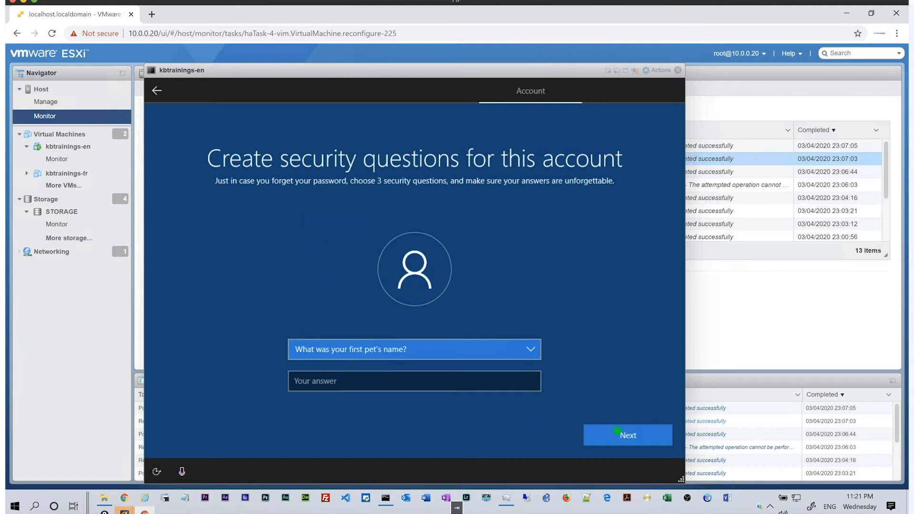
{"action": "key", "text": "Tab"}
{"action": "type", "text": "pet"}
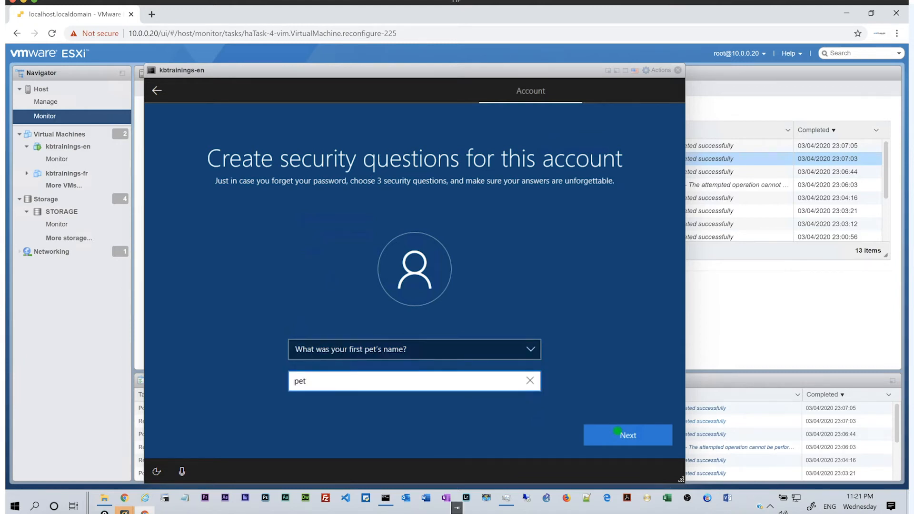
{"action": "key", "text": "Tab"}
{"action": "key", "text": "Return"}
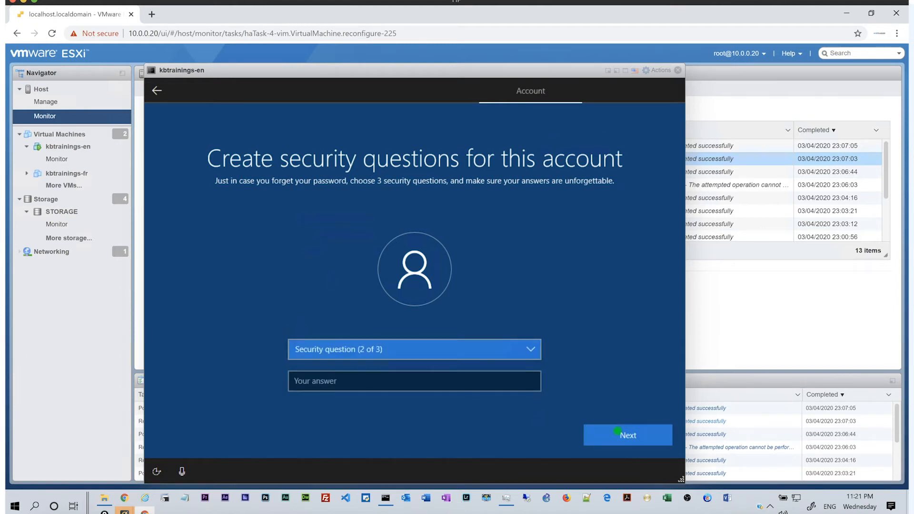
Choose the city of birth security question and answer it with 'city'.
{"action": "key", "text": "Down"}
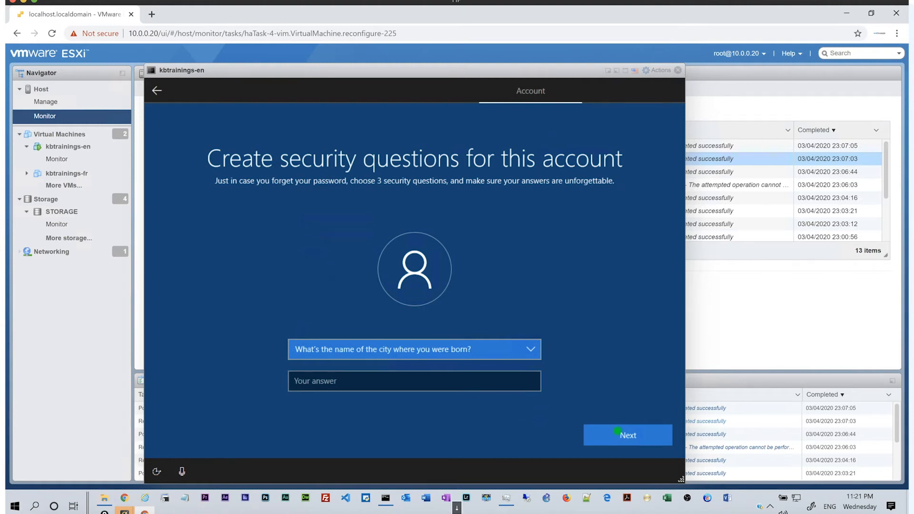
{"action": "key", "text": "Tab"}
{"action": "type", "text": "c"}
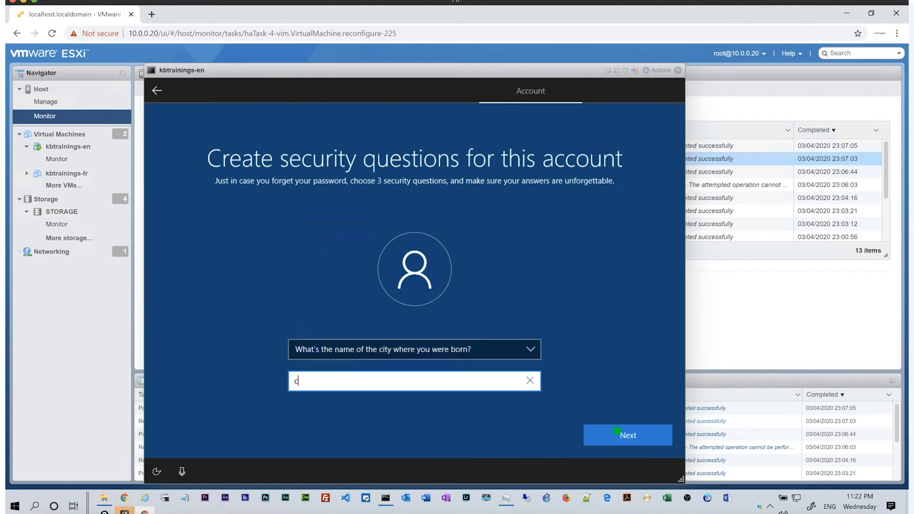
{"action": "type", "text": "ity"}
{"action": "left_click", "coordinate": [617, 432]}
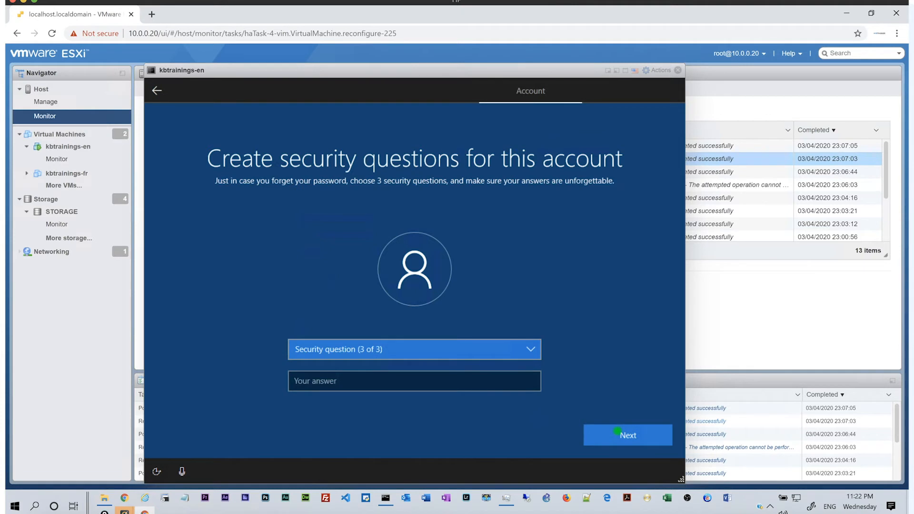
Choose the childhood nickname security question, answer 'nickname', and continue.
{"action": "key", "text": "Down"}
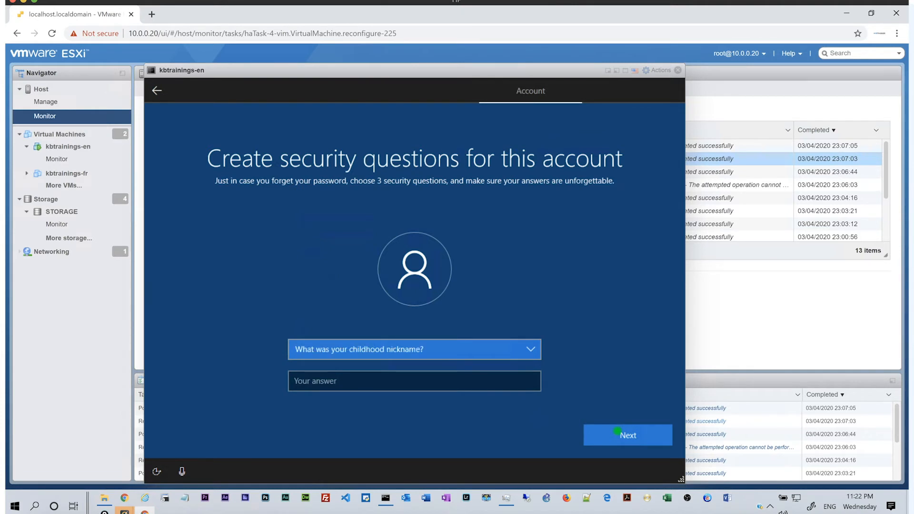
{"action": "key", "text": "Tab"}
{"action": "type", "text": "nicknamw"}
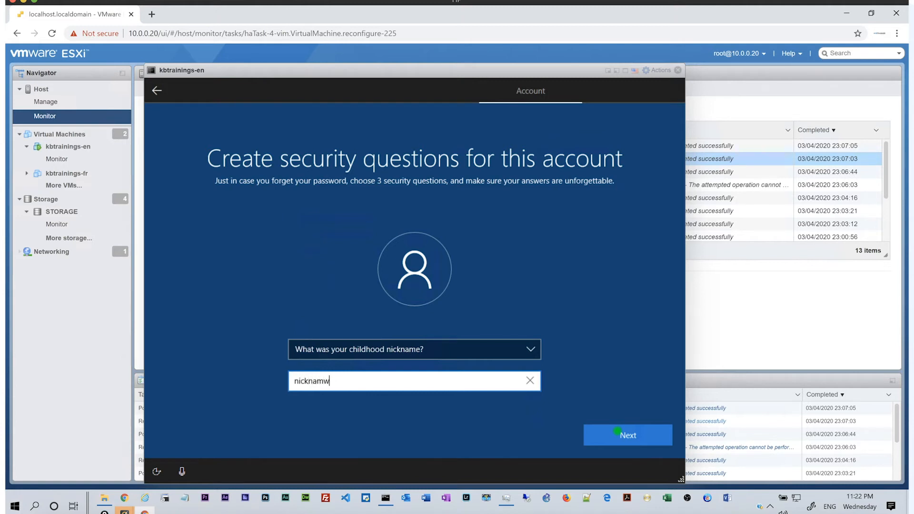
{"action": "key", "text": "BackSpace"}
{"action": "type", "text": "e"}
{"action": "key", "text": "Tab"}
{"action": "left_click", "coordinate": [617, 431]}
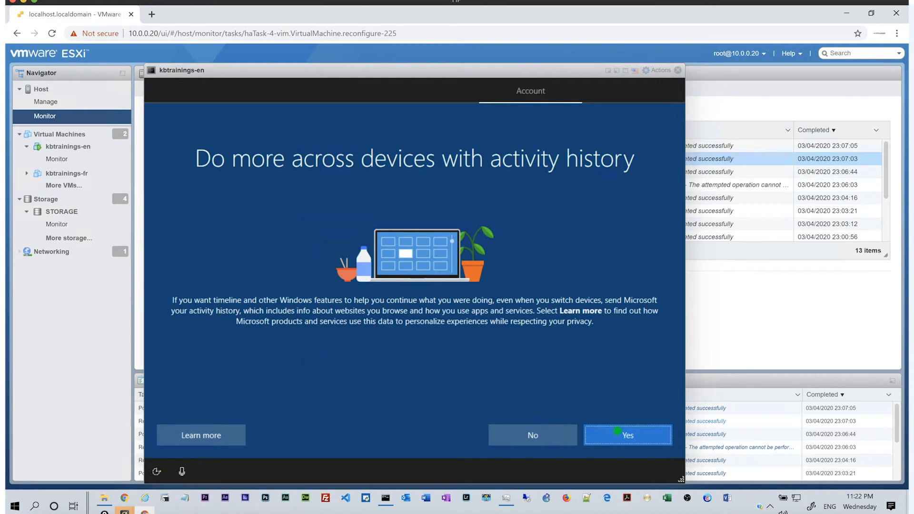
Decline sending activity history and decline the Cortana assistant.
{"action": "key", "text": "Tab"}
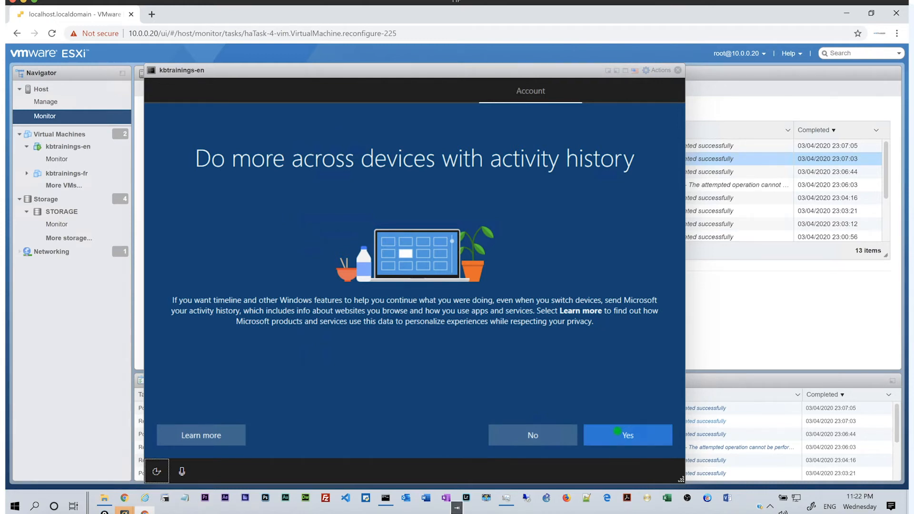
{"action": "key", "text": "Tab"}
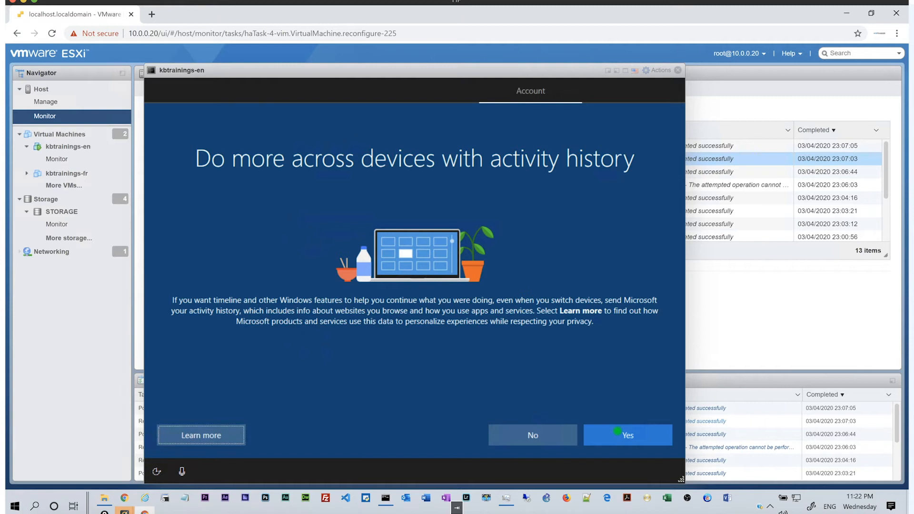
{"action": "key", "text": "Tab"}
{"action": "key", "text": "Return"}
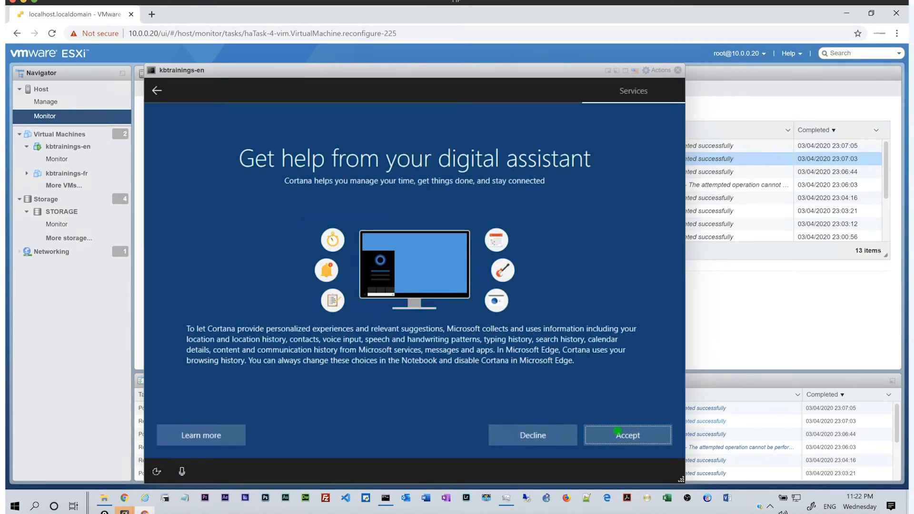
{"action": "key", "text": "Tab"}
{"action": "key", "text": "Tab"}
{"action": "key", "text": "Tab"}
{"action": "key", "text": "Tab"}
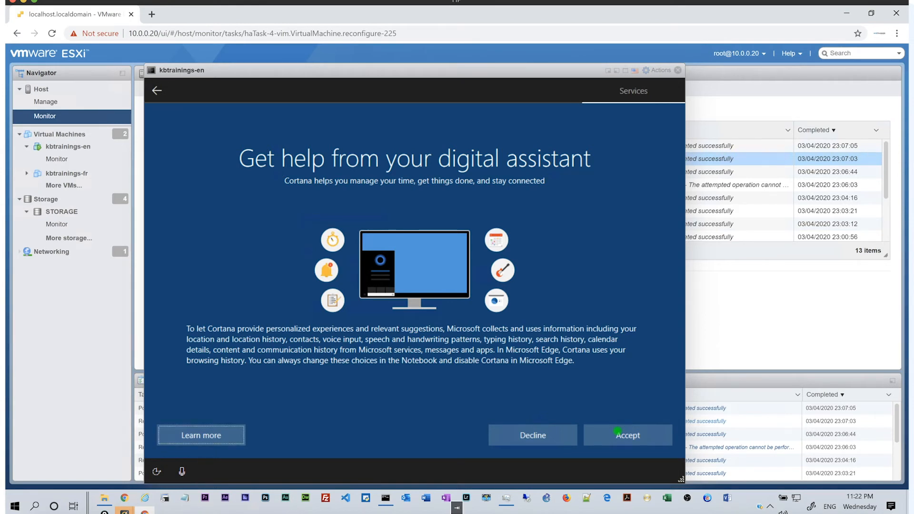
{"action": "key", "text": "Tab"}
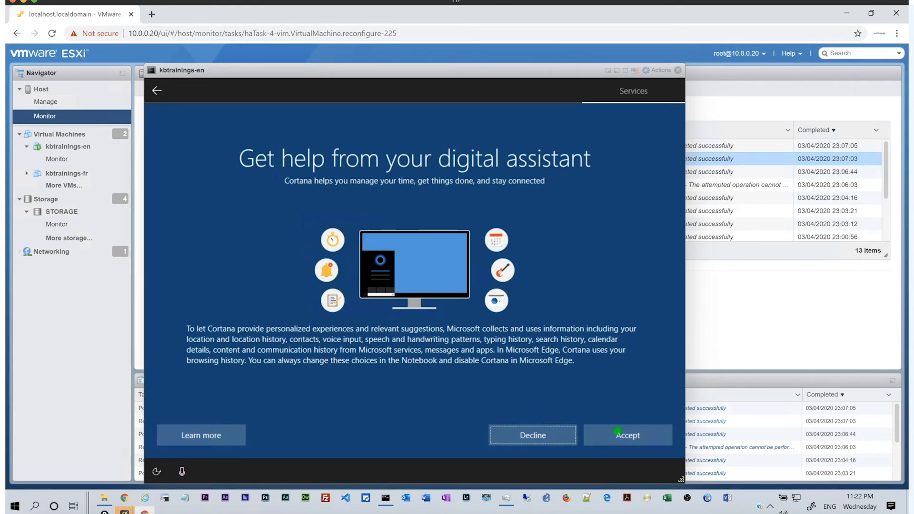
{"action": "key", "text": "Return"}
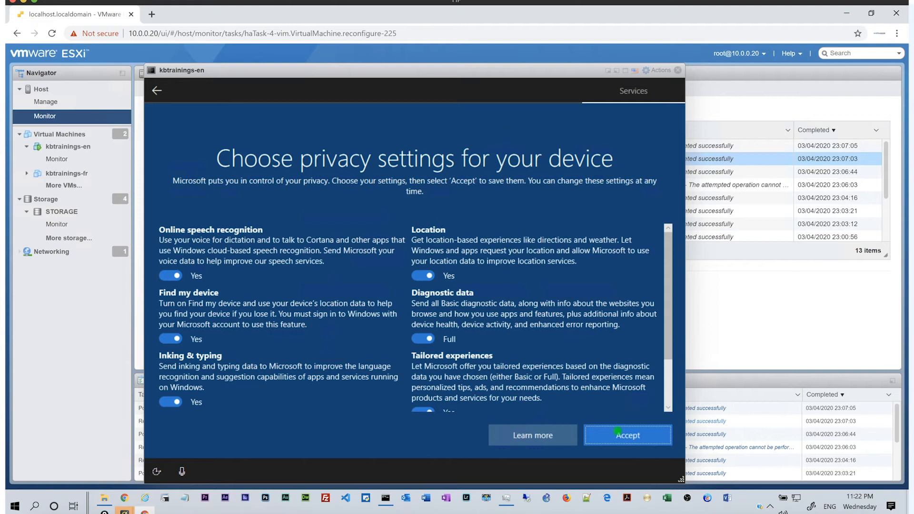
Review the privacy settings list and accept it unchanged.
{"action": "key", "text": "Tab"}
{"action": "key", "text": "Tab"}
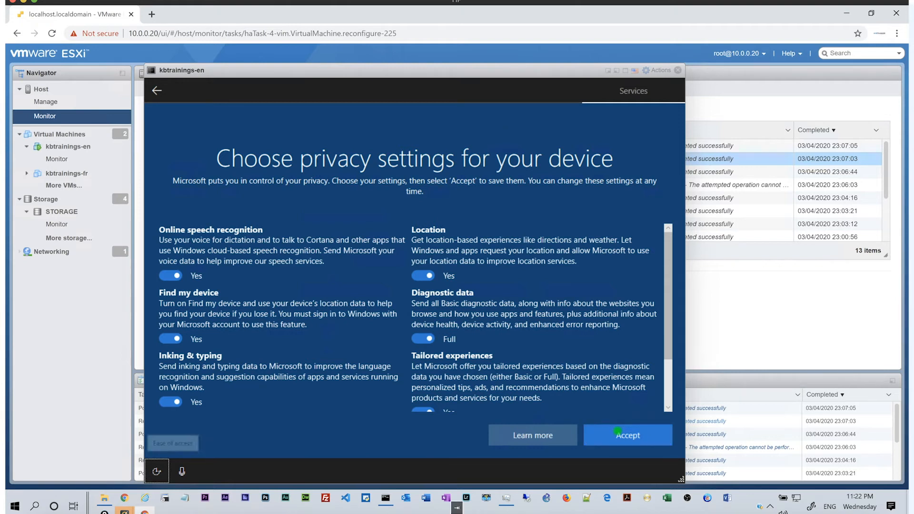
{"action": "key", "text": "Tab"}
{"action": "key", "text": "Tab"}
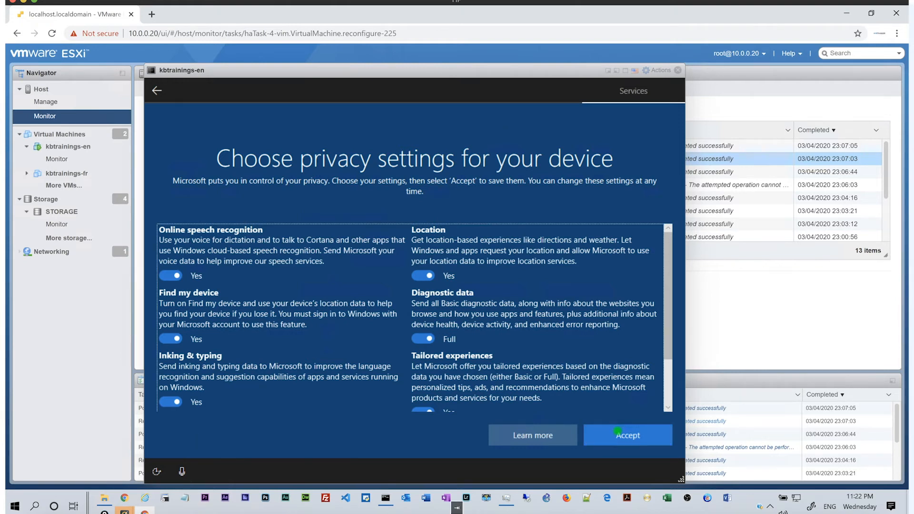
{"action": "key", "text": "Down"}
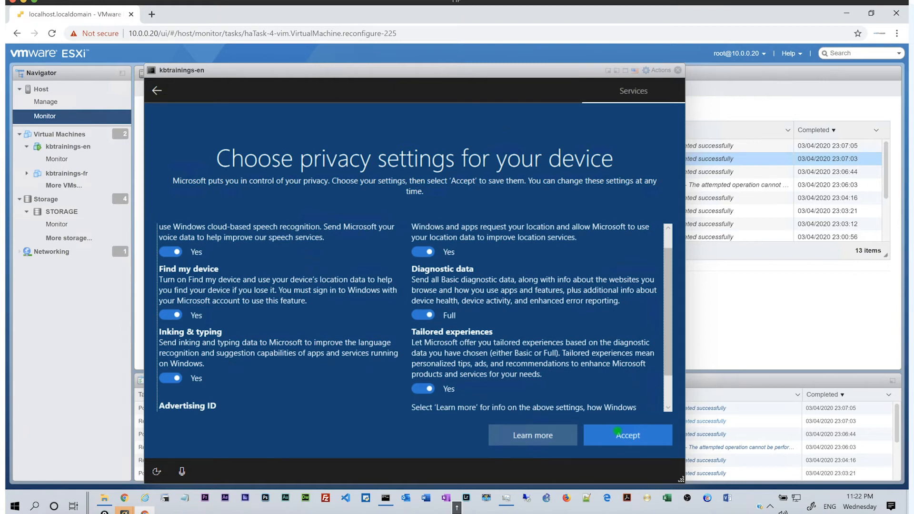
{"action": "key", "text": "space"}
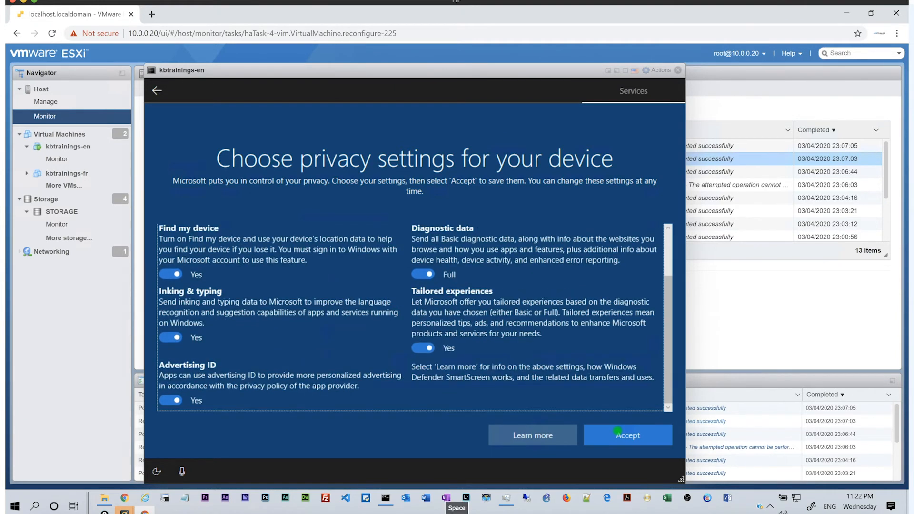
{"action": "key", "text": "Up"}
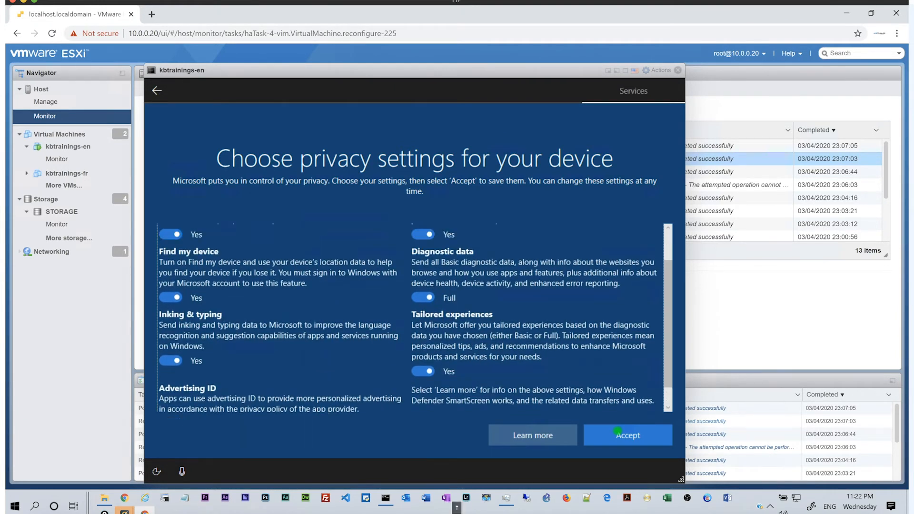
{"action": "key", "text": "Up"}
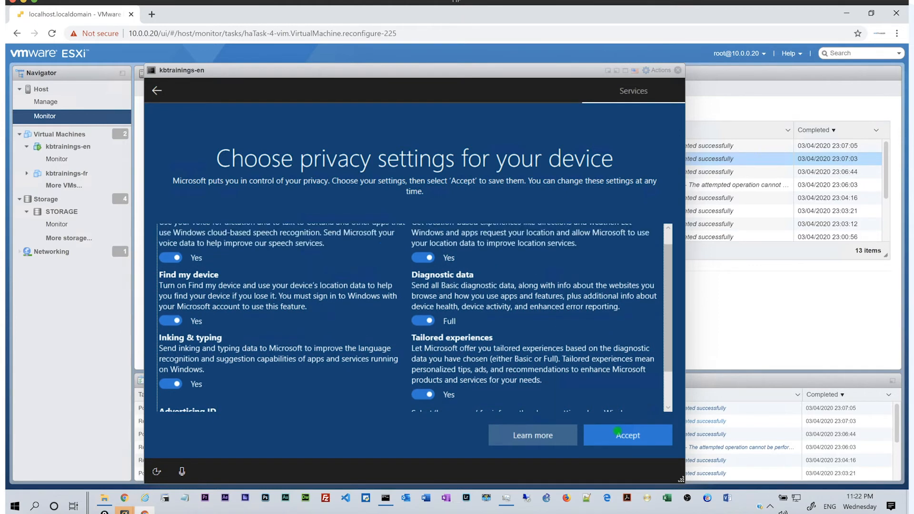
{"action": "left_click", "coordinate": [617, 431]}
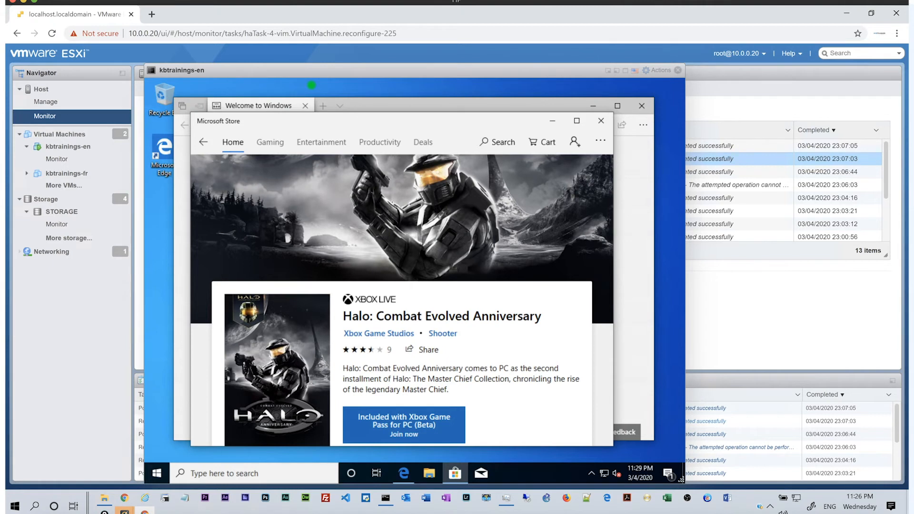
Wait for Windows setup to finish until the desktop and Microsoft Store appear.
{"action": "key", "text": "Tab"}
{"action": "key", "text": "Tab"}
{"action": "key", "text": "Tab"}
{"action": "key", "text": "Tab"}
{"action": "key", "text": "Tab"}
{"action": "key", "text": "Tab"}
{"action": "key", "text": "Tab"}
{"action": "key", "text": "Tab"}
{"action": "key", "text": "Tab"}
{"action": "key", "text": "Tab"}
{"action": "key", "text": "Tab"}
{"action": "key", "text": "Tab"}
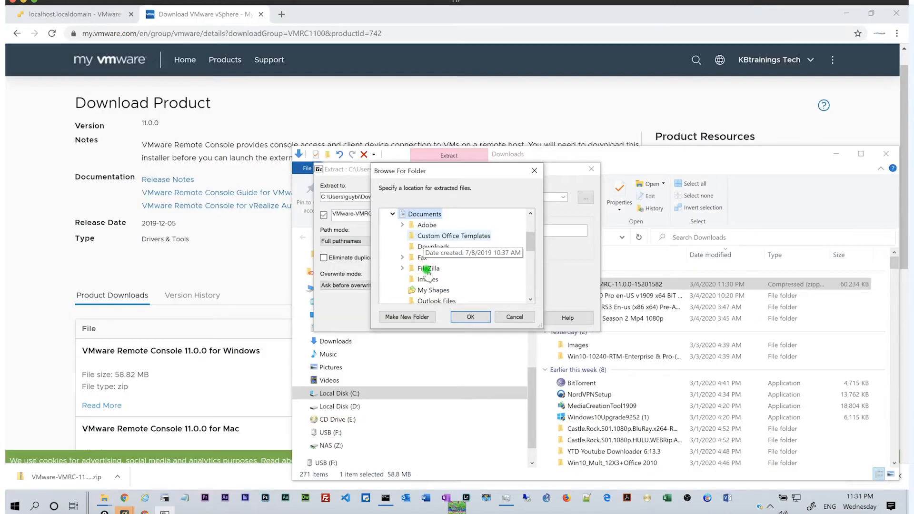
Extract the VMware Remote Console archive into the Documents\Images folder.
{"action": "left_click", "coordinate": [427, 279]}
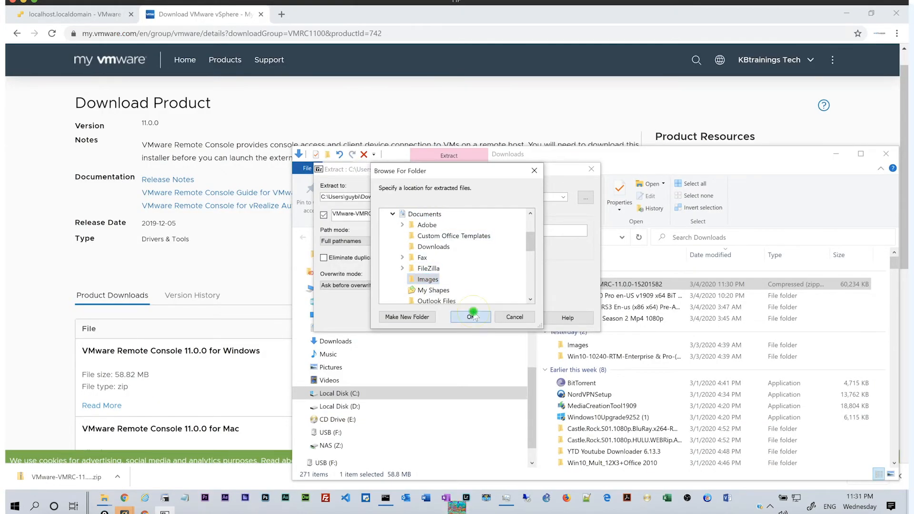
{"action": "left_click", "coordinate": [477, 321]}
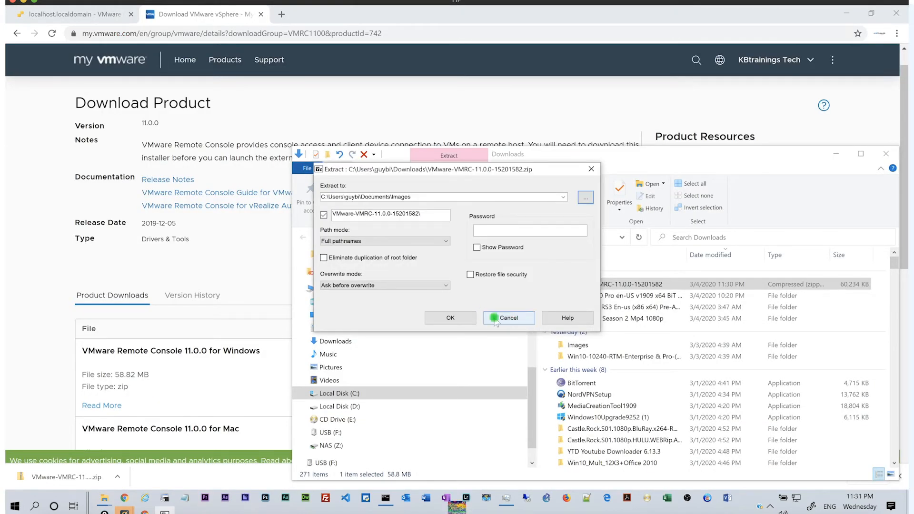
{"action": "left_click", "coordinate": [452, 318]}
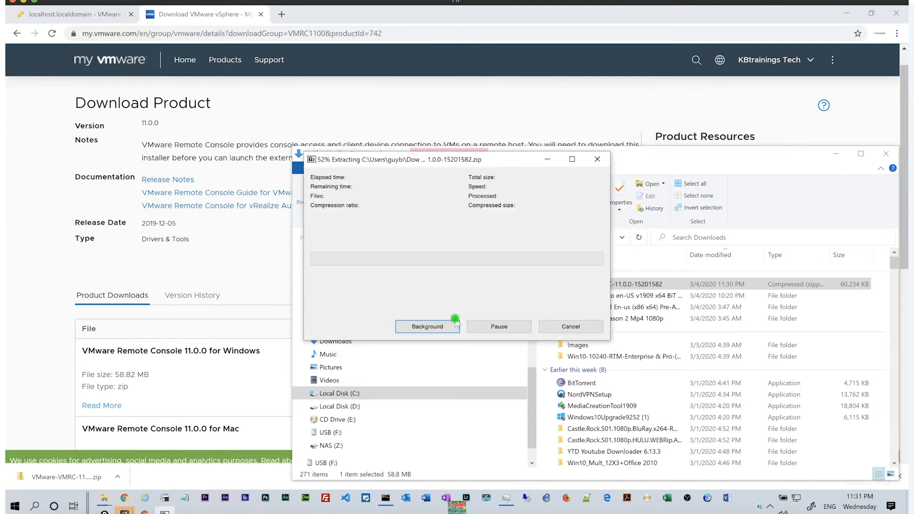
Run VMware-VMRC-11.0.0-15201582 from the extracted folder and allow it administrator rights.
{"action": "scroll", "coordinate": [365, 302], "scroll_direction": "up", "scroll_amount": 10}
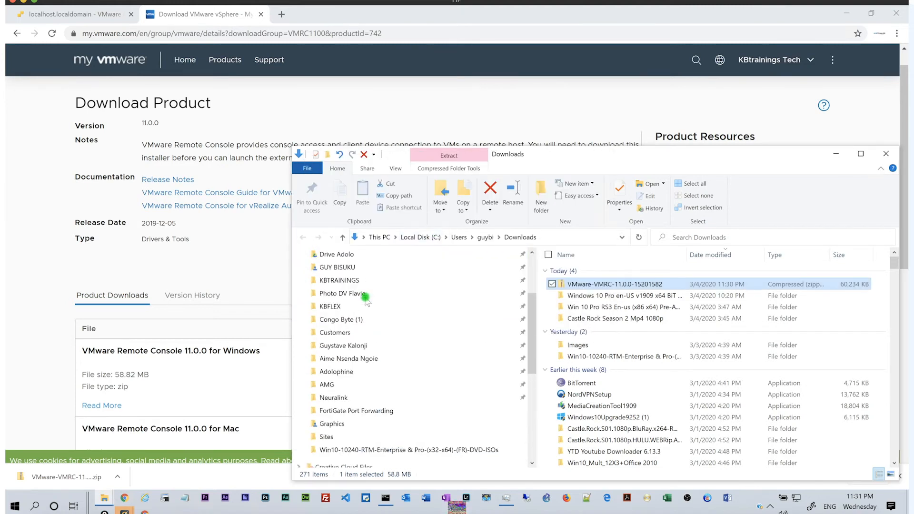
{"action": "left_click", "coordinate": [337, 329]}
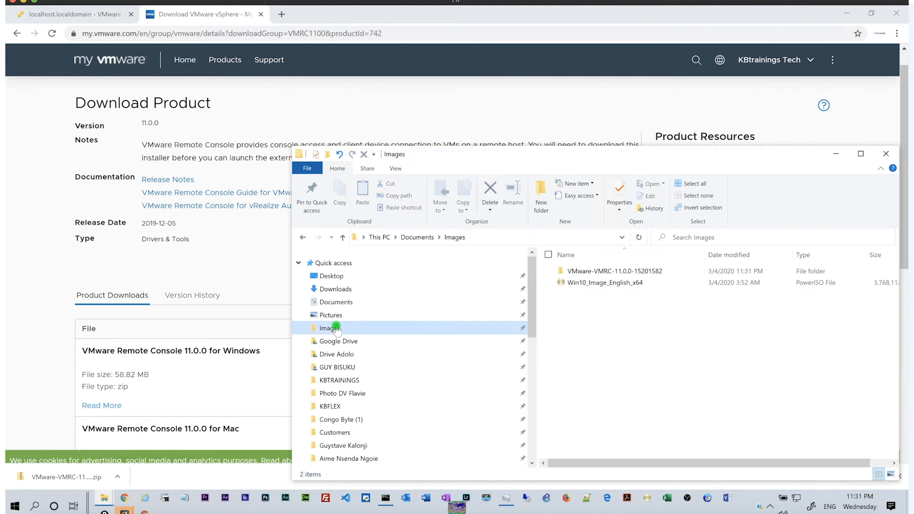
{"action": "left_click", "coordinate": [590, 271]}
{"action": "double_click", "coordinate": [590, 272]}
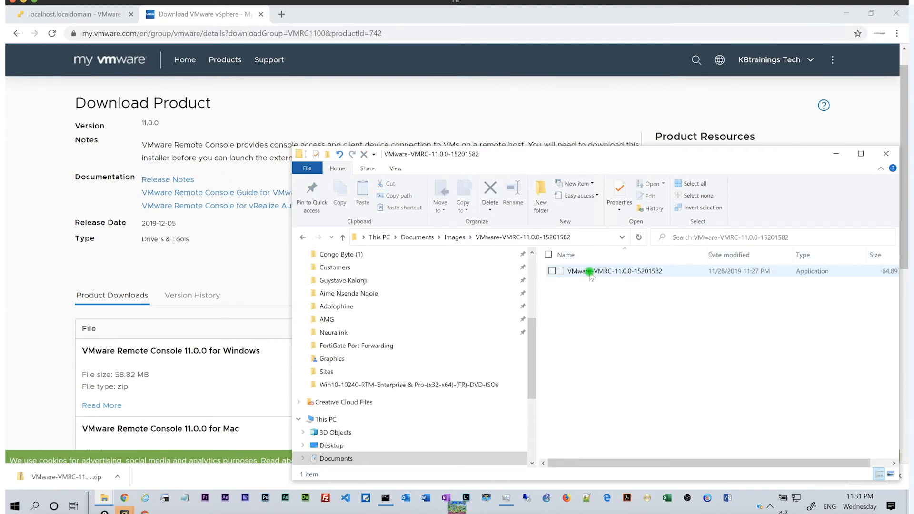
{"action": "left_click", "coordinate": [590, 272]}
{"action": "double_click", "coordinate": [587, 272]}
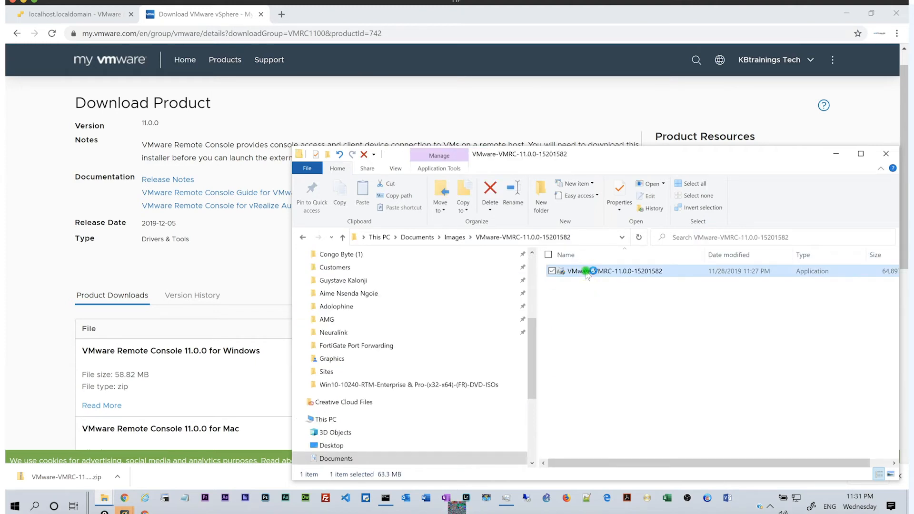
{"action": "left_click", "coordinate": [429, 341]}
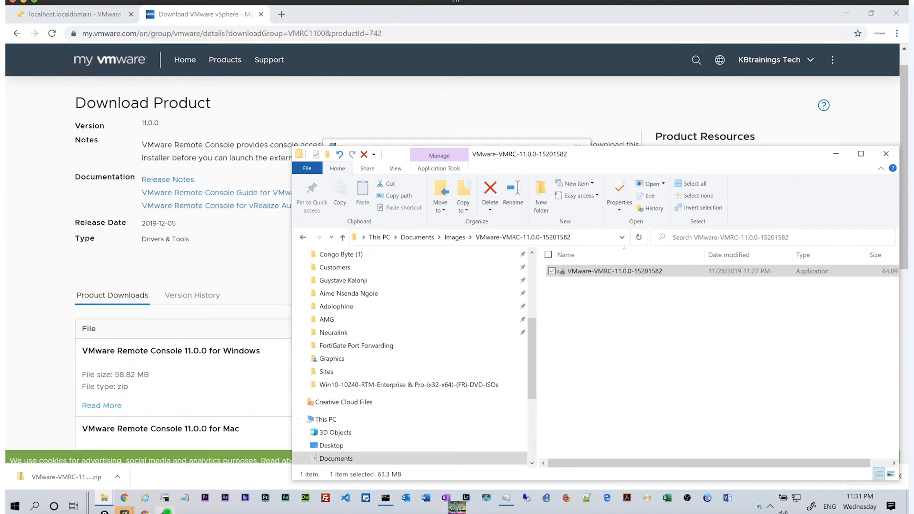
Accept the Remote Console licence terms and keep the default install folder.
{"action": "left_click", "coordinate": [505, 340]}
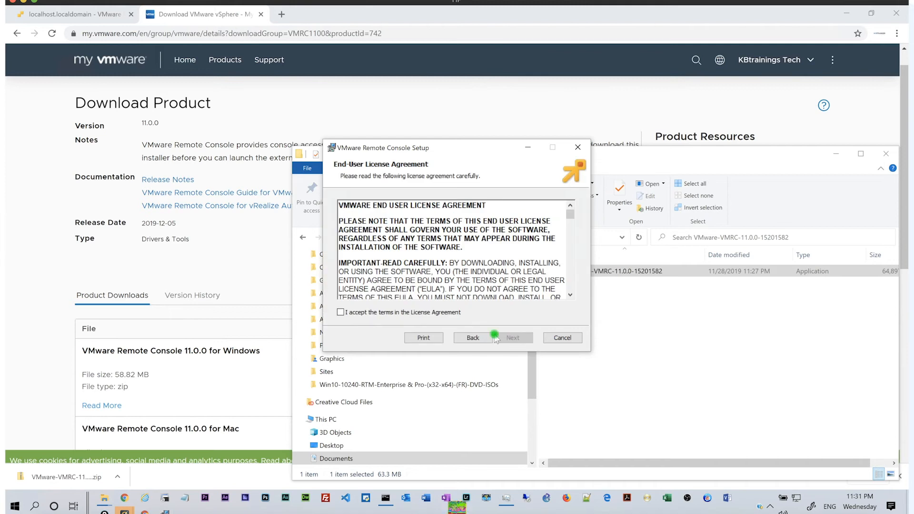
{"action": "left_click", "coordinate": [384, 312]}
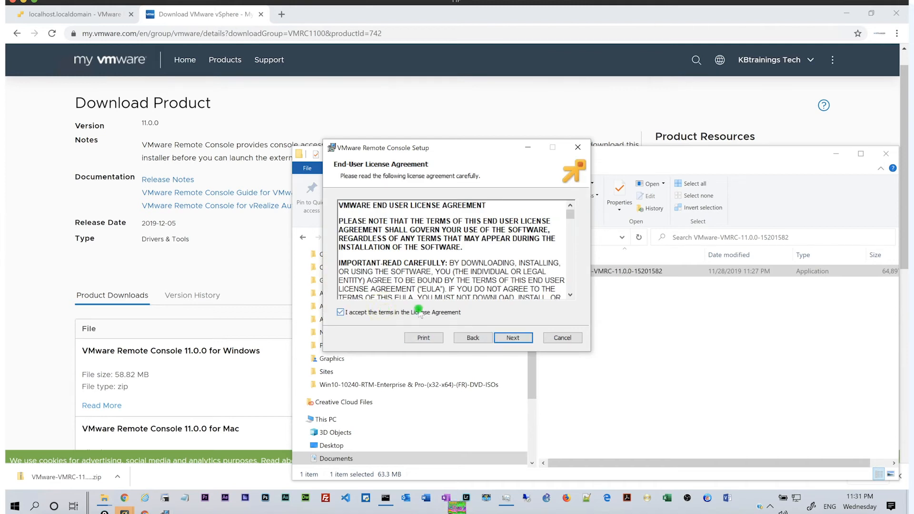
{"action": "left_click", "coordinate": [514, 338]}
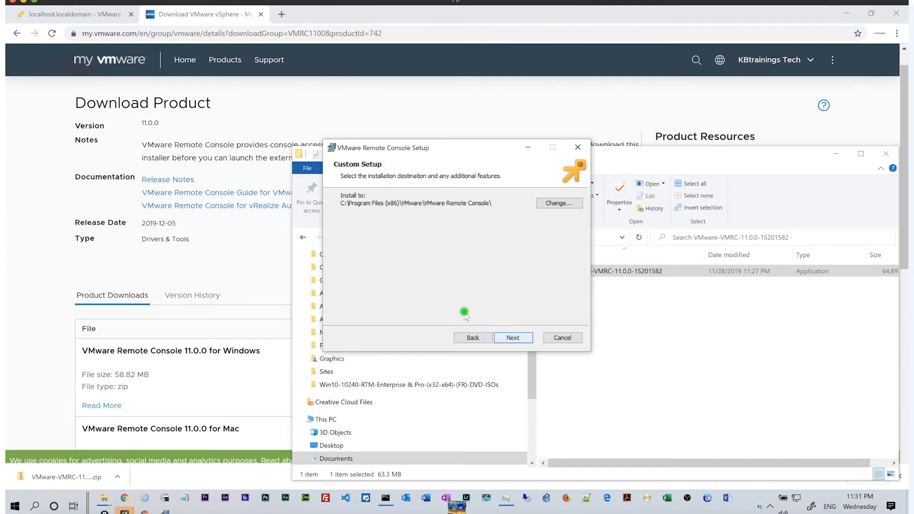
{"action": "left_click", "coordinate": [521, 338]}
Turn off CEIP and the startup update check, then start the upgrade.
{"action": "left_click", "coordinate": [344, 243]}
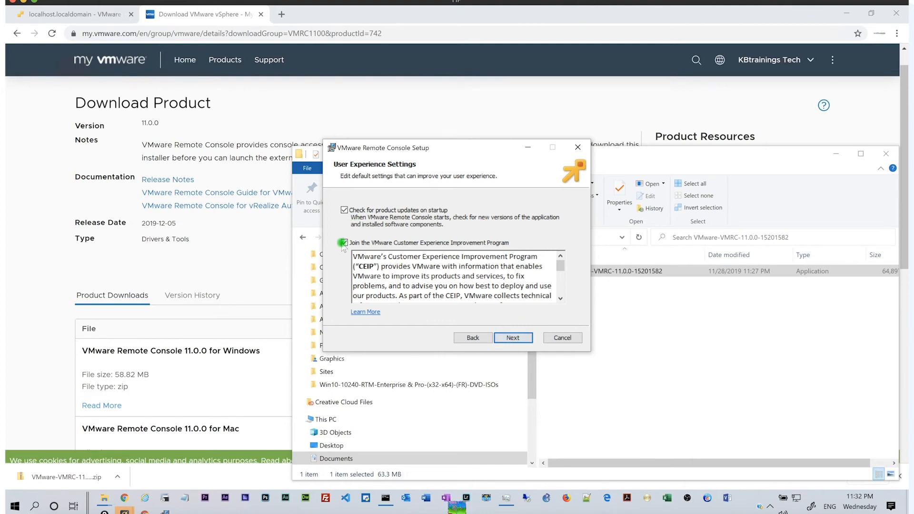
{"action": "left_click", "coordinate": [343, 213]}
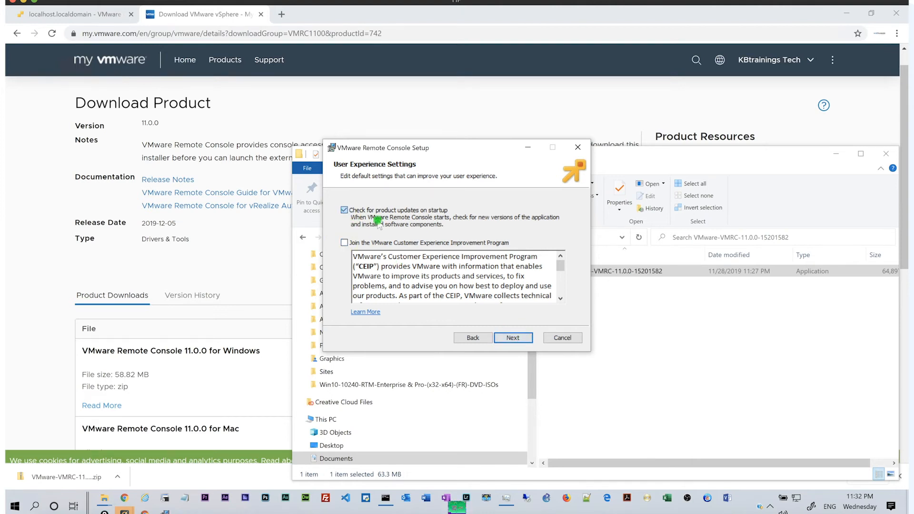
{"action": "left_click", "coordinate": [515, 338]}
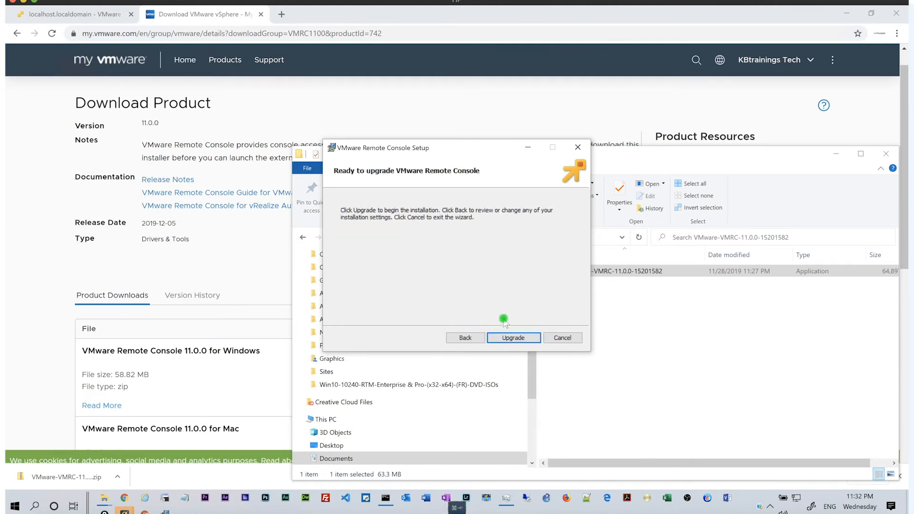
{"action": "left_click", "coordinate": [507, 338]}
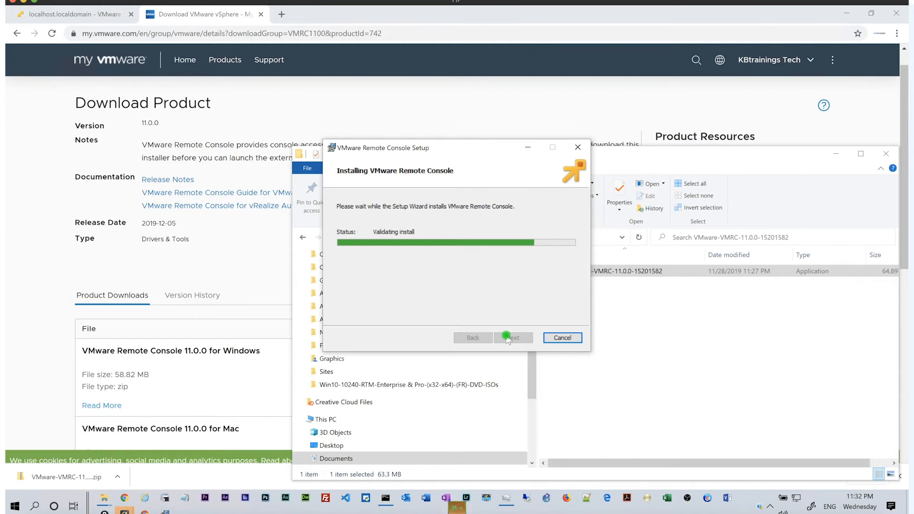
{"action": "left_click", "coordinate": [79, 14]}
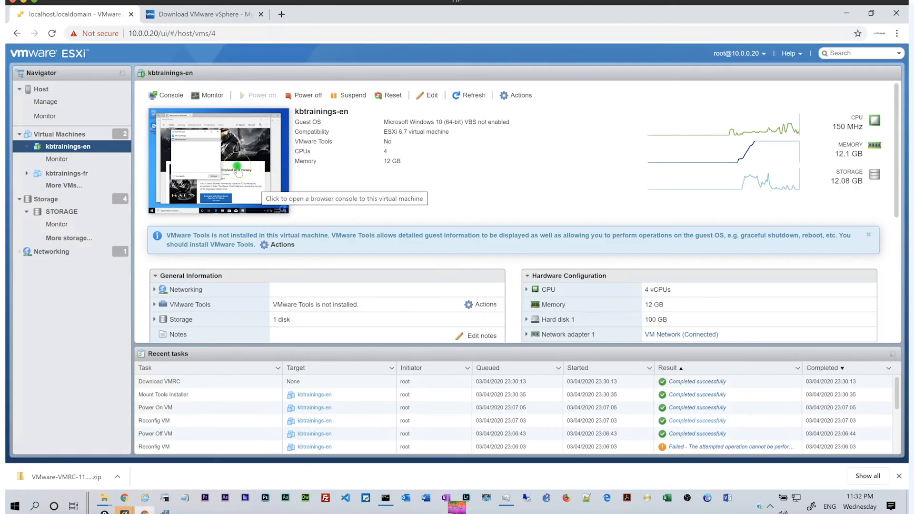
Open browser consoles for both kbtrainings-en and kbtrainings-fr.
{"action": "left_click", "coordinate": [238, 172]}
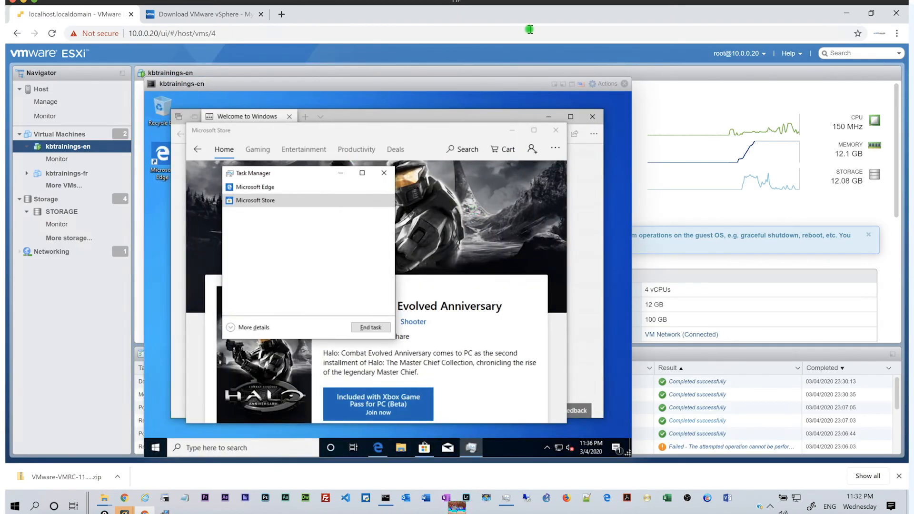
{"action": "left_click_drag", "start_coordinate": [446, 84], "coordinate": [599, 87]}
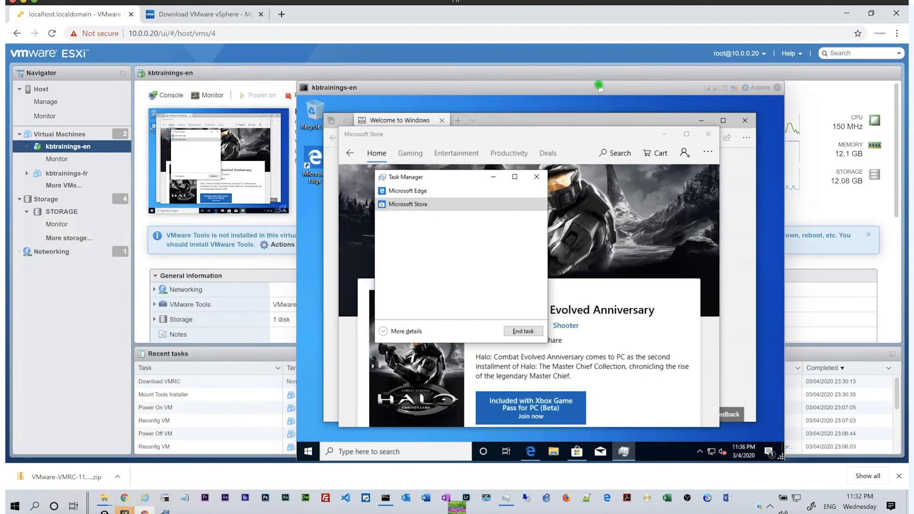
{"action": "left_click", "coordinate": [74, 136]}
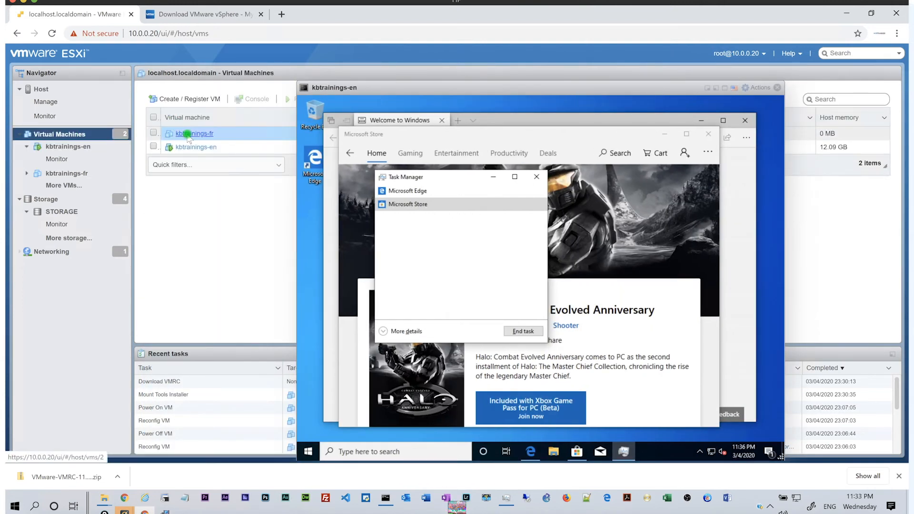
{"action": "left_click", "coordinate": [189, 135]}
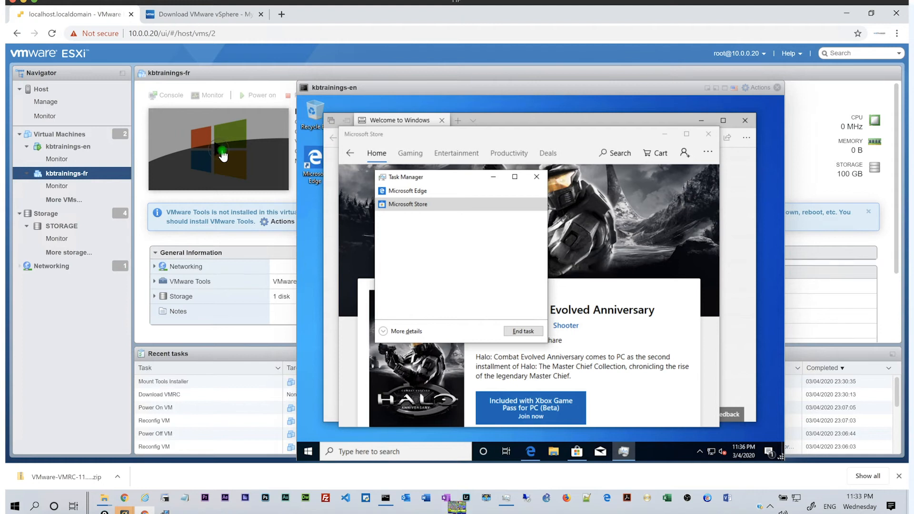
{"action": "left_click", "coordinate": [223, 153]}
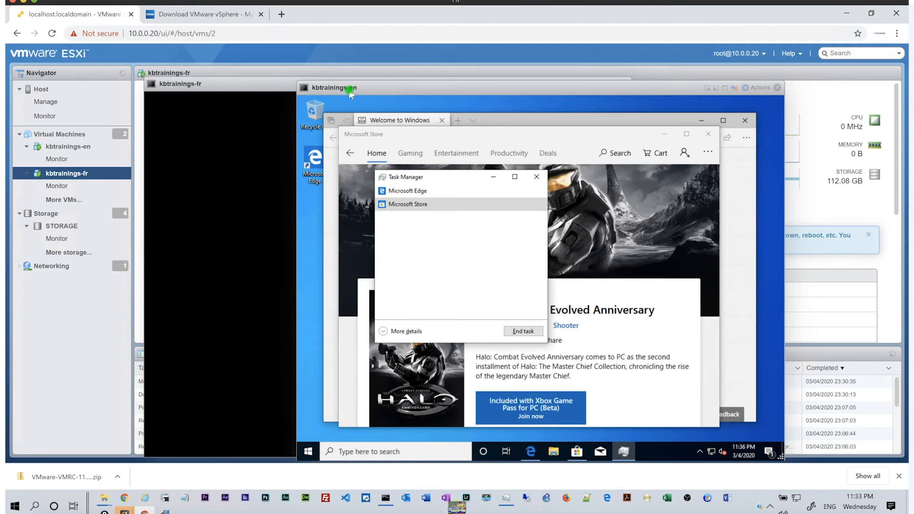
{"action": "left_click", "coordinate": [190, 203]}
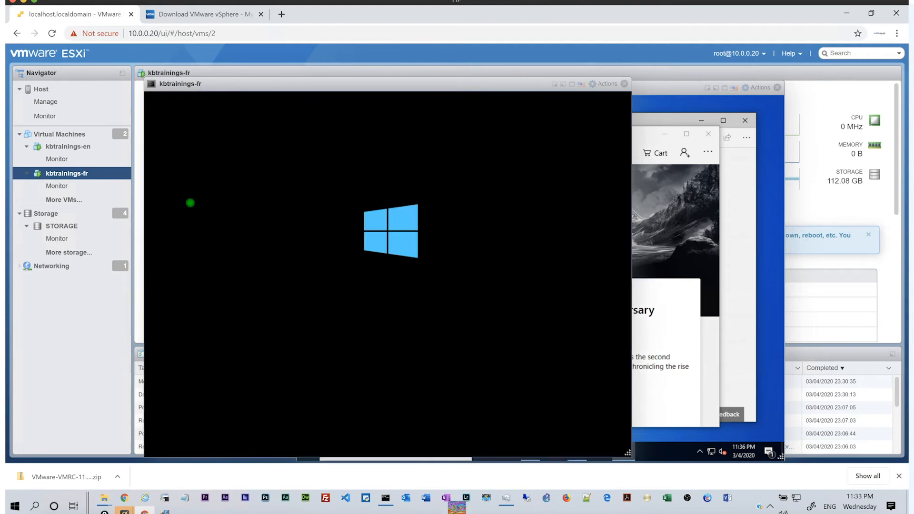
{"action": "left_click", "coordinate": [678, 129]}
Switch to the Remote Console setup window and click Finish.
{"action": "key", "text": "super+Tab"}
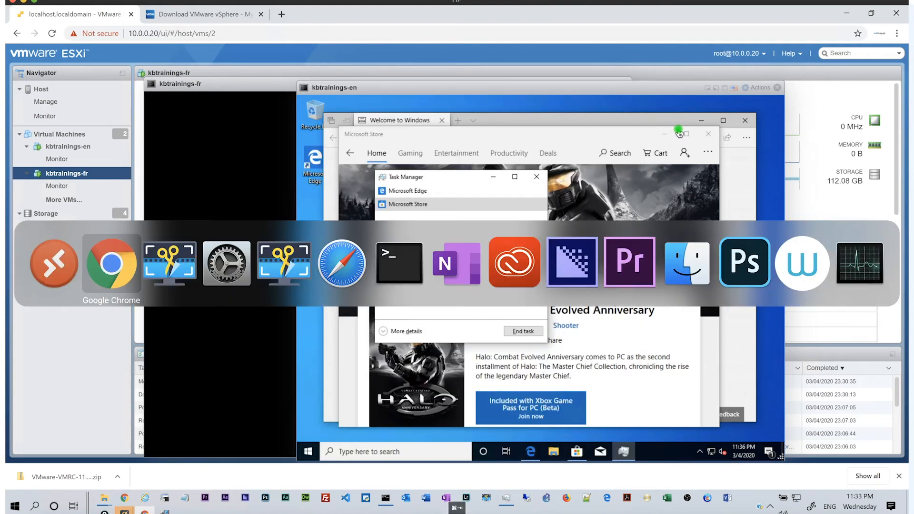
{"action": "key", "text": "super"}
{"action": "key", "text": "alt+Tab"}
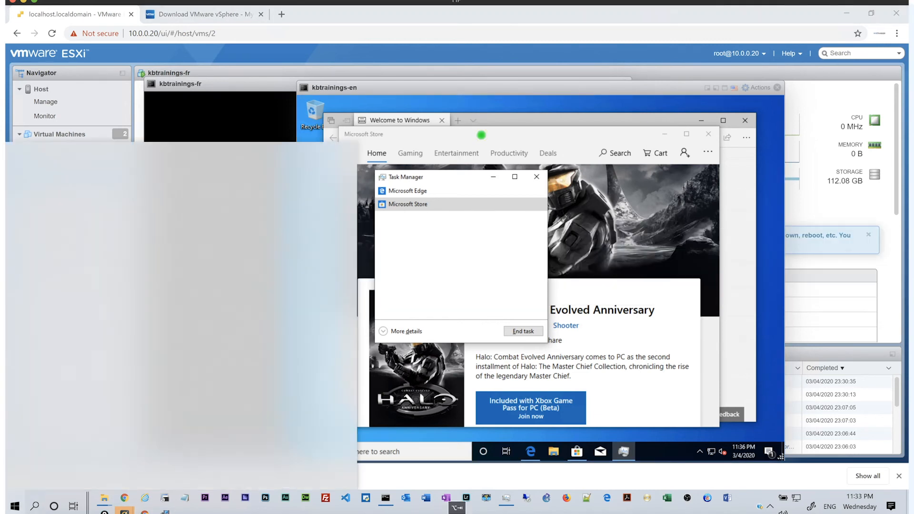
{"action": "key", "text": "alt+Tab"}
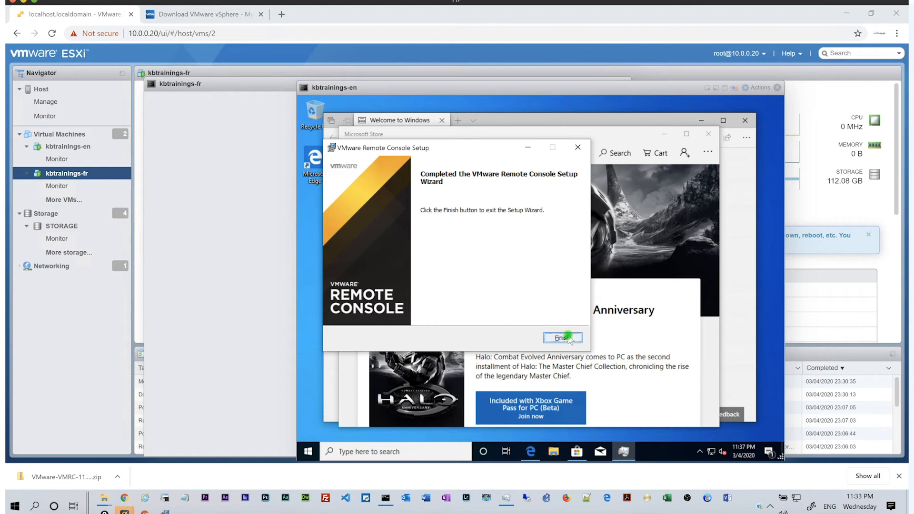
{"action": "left_click", "coordinate": [562, 337]}
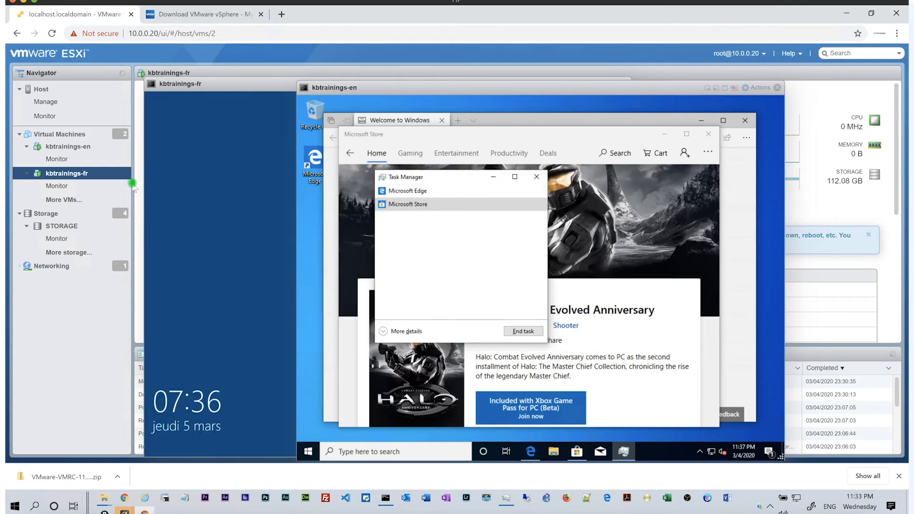
Sign in to kbtrainings-fr with the account password, switching the keyboard to ENG after a failed attempt.
{"action": "left_click", "coordinate": [196, 162]}
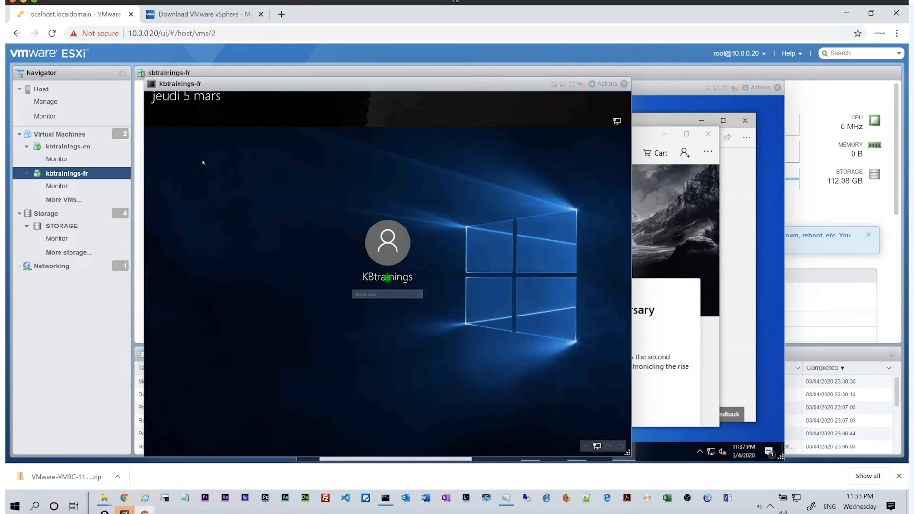
{"action": "left_click", "coordinate": [394, 296]}
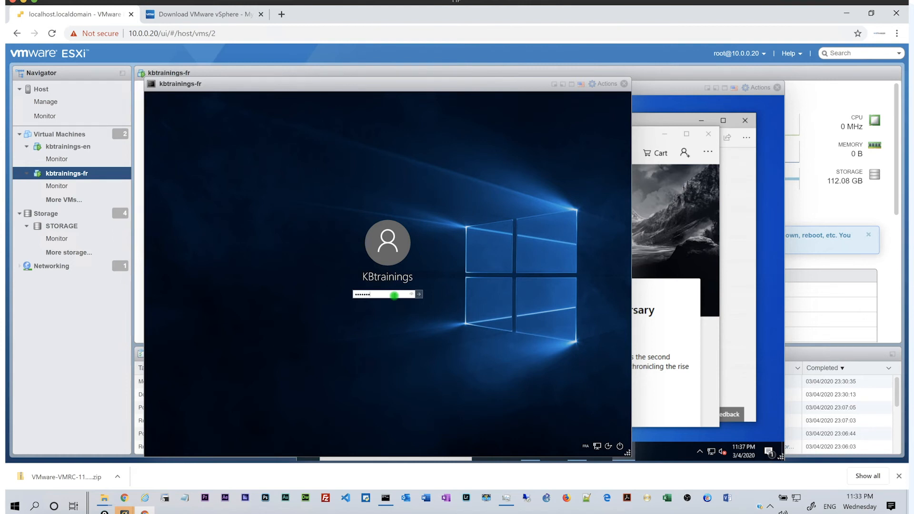
{"action": "key", "text": "Return"}
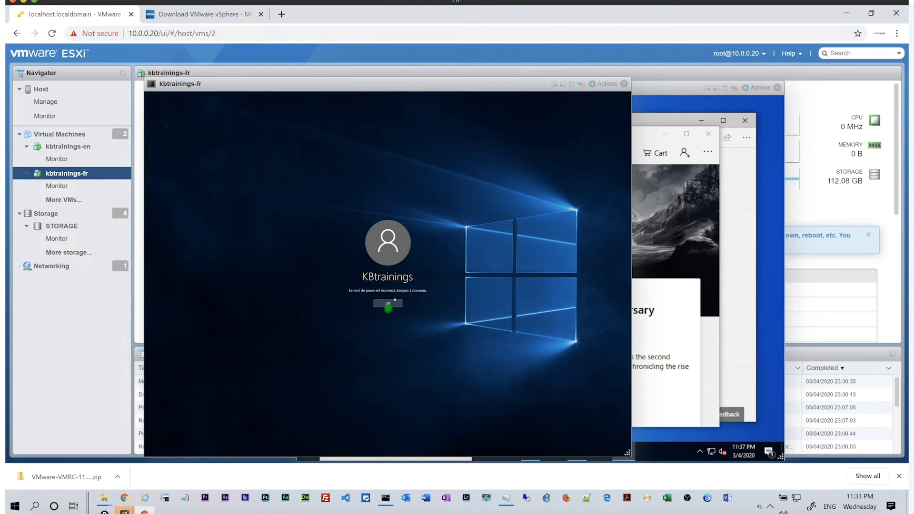
{"action": "left_click", "coordinate": [389, 303]}
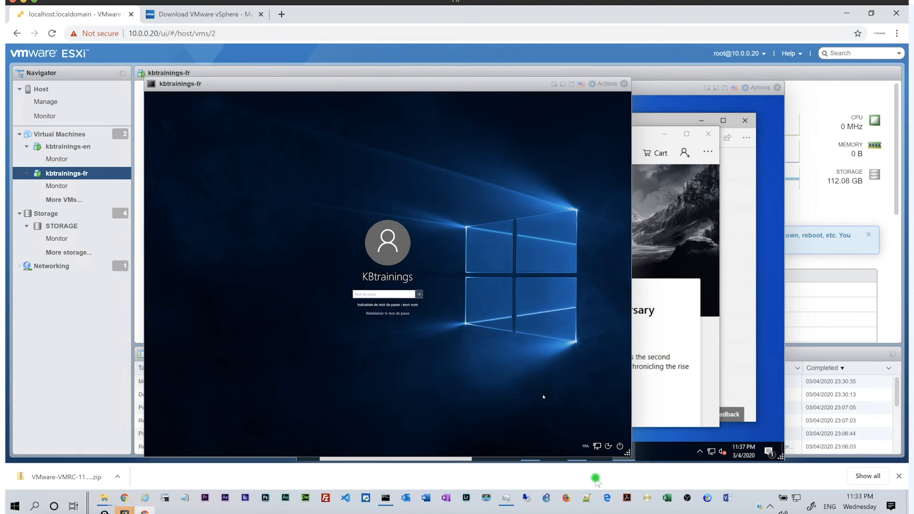
{"action": "left_click", "coordinate": [586, 447]}
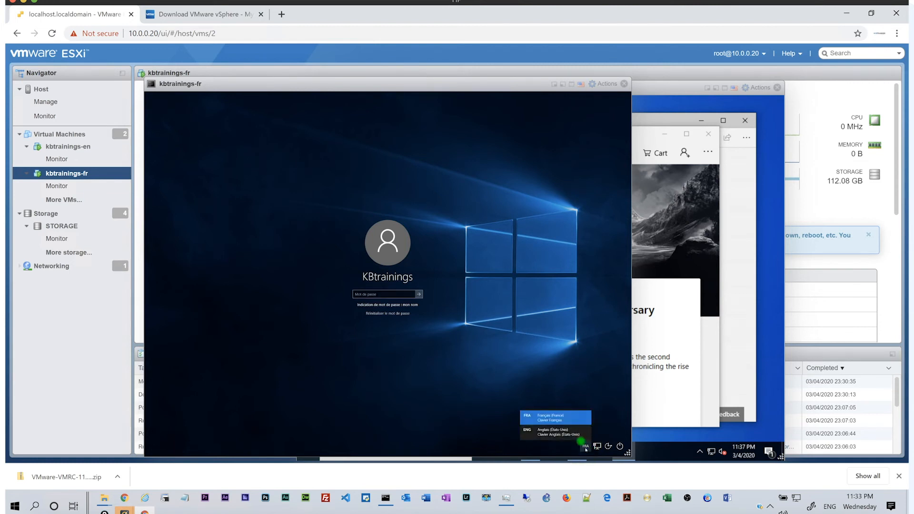
{"action": "left_click", "coordinate": [563, 434]}
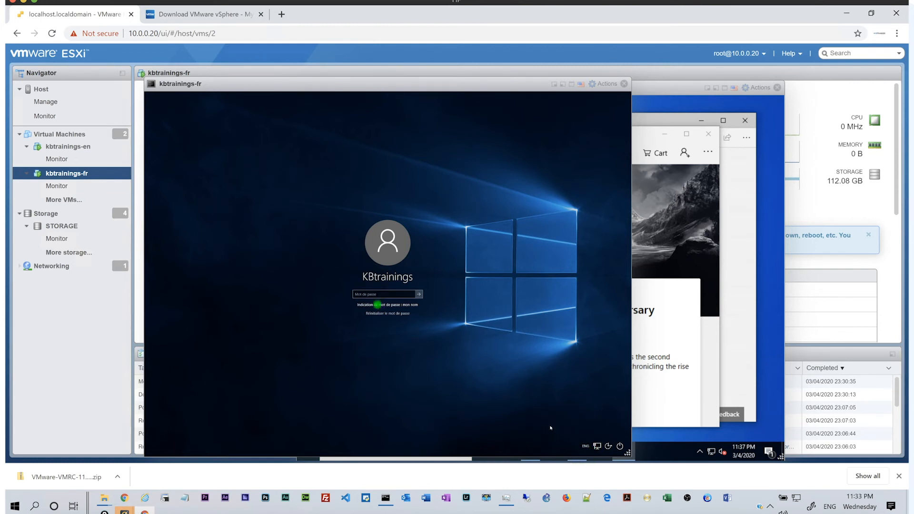
{"action": "left_click", "coordinate": [364, 295]}
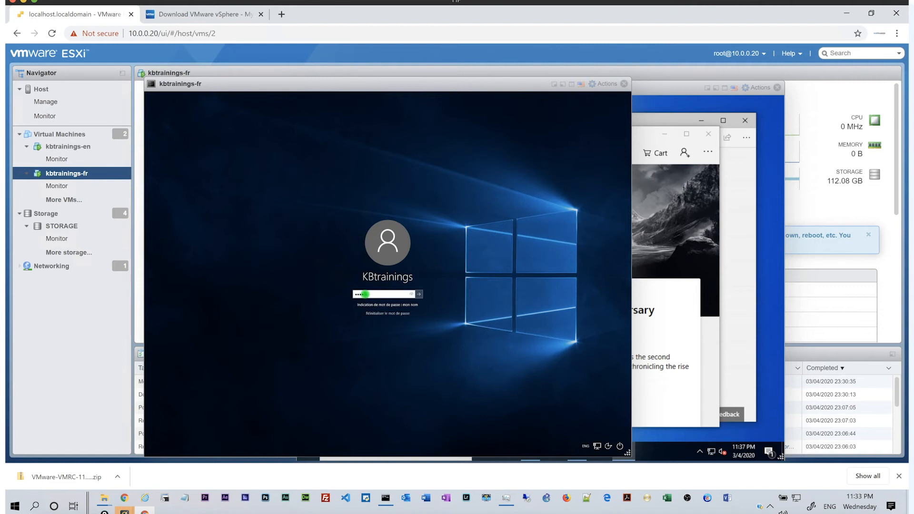
{"action": "key", "text": "Return"}
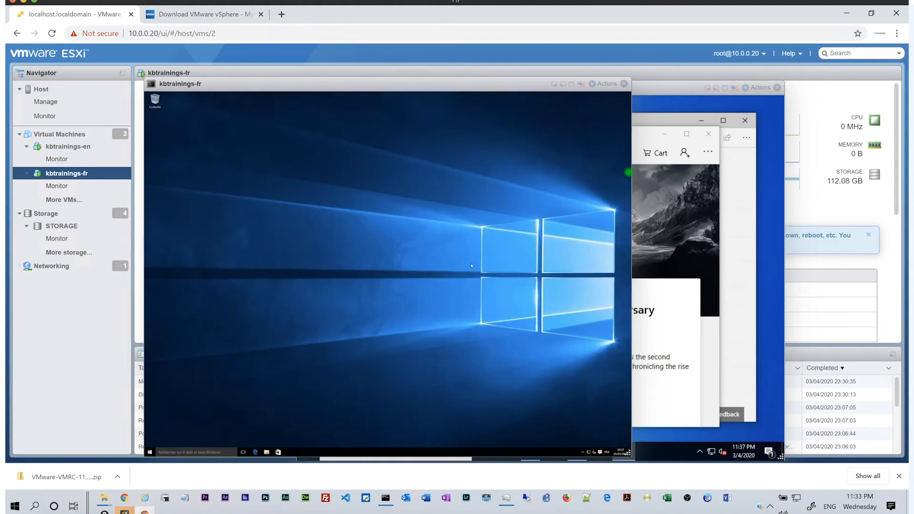
Close the kbtrainings-fr console and launch kbtrainings-en in VMware Remote Console via Actions > Console.
{"action": "left_click", "coordinate": [623, 85]}
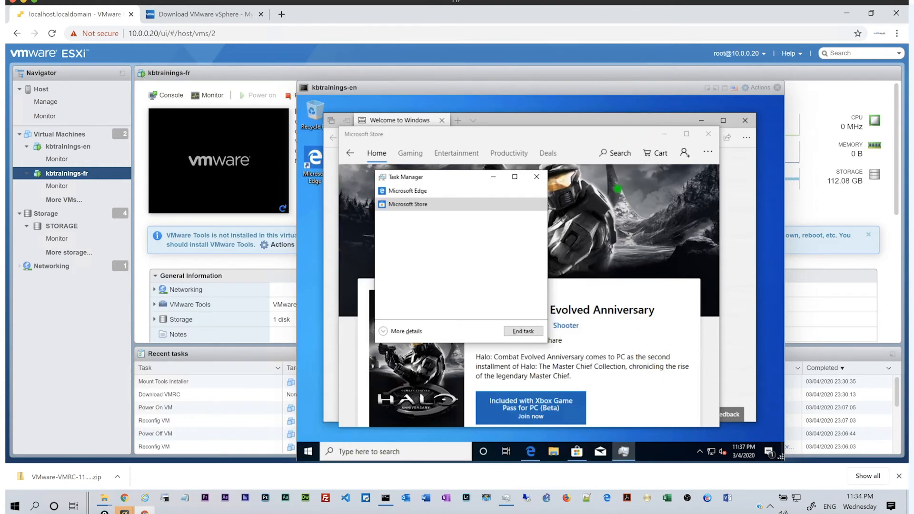
{"action": "left_click", "coordinate": [757, 89]}
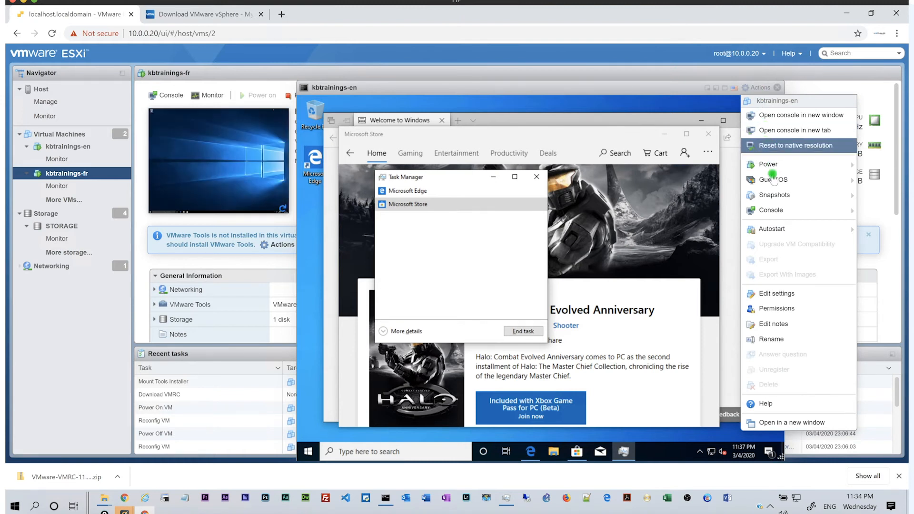
{"action": "mouse_move", "coordinate": [771, 210]}
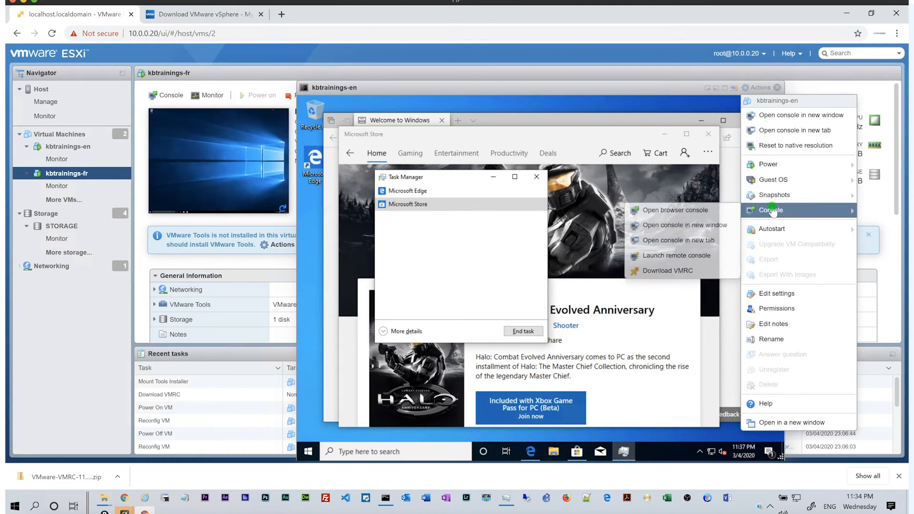
{"action": "left_click", "coordinate": [690, 257]}
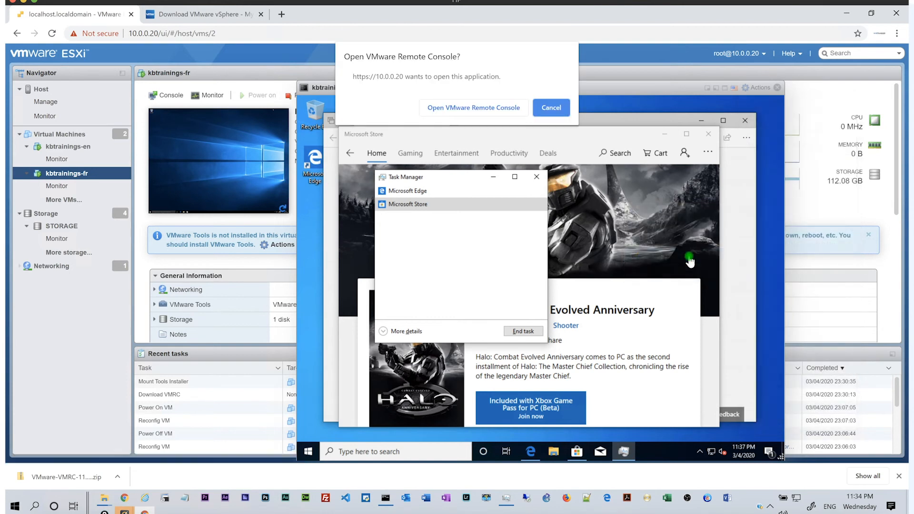
{"action": "left_click", "coordinate": [497, 105]}
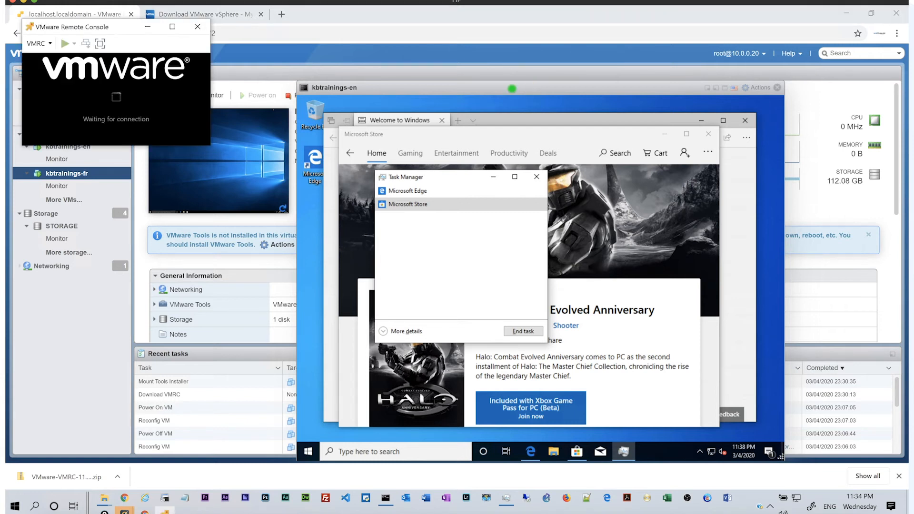
Permanently trust the host certificate, connect to the kbtrainings-en console, and search the VM for cmd.
{"action": "left_click", "coordinate": [47, 108]}
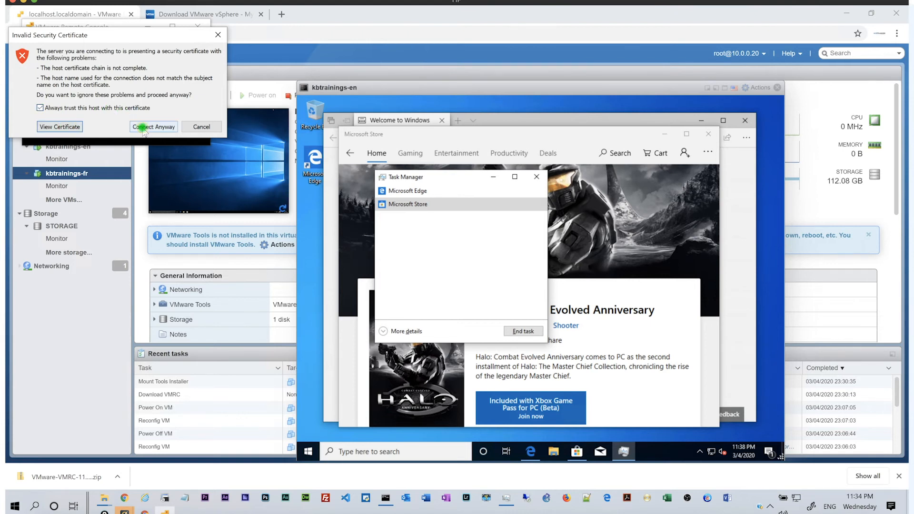
{"action": "left_click", "coordinate": [142, 126]}
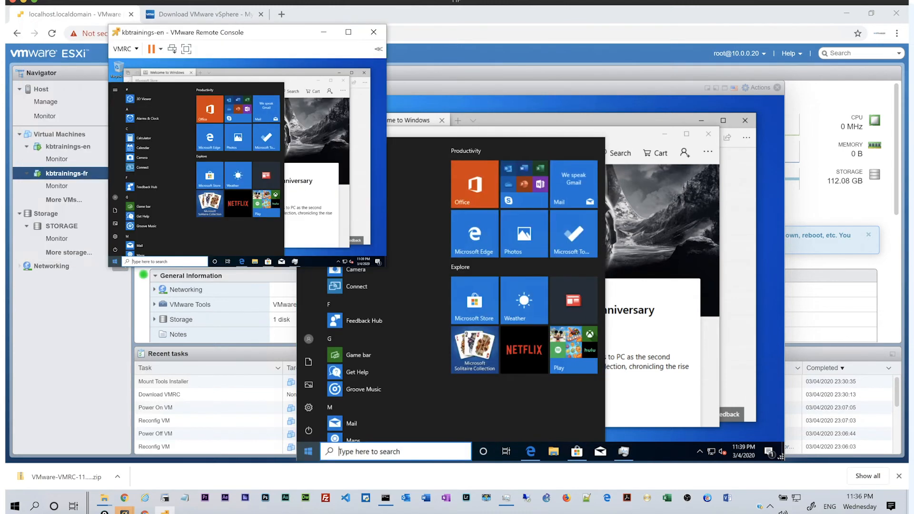
{"action": "type", "text": "cmd"}
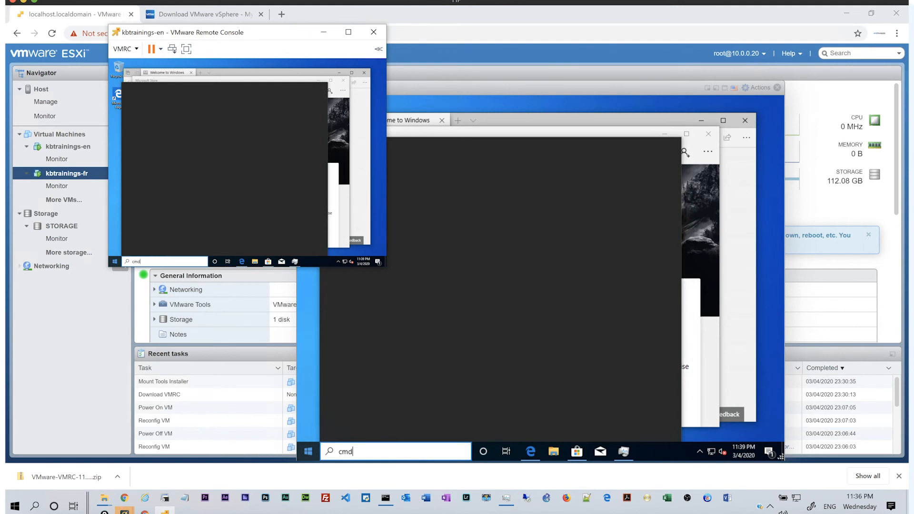
{"action": "key", "text": "Return"}
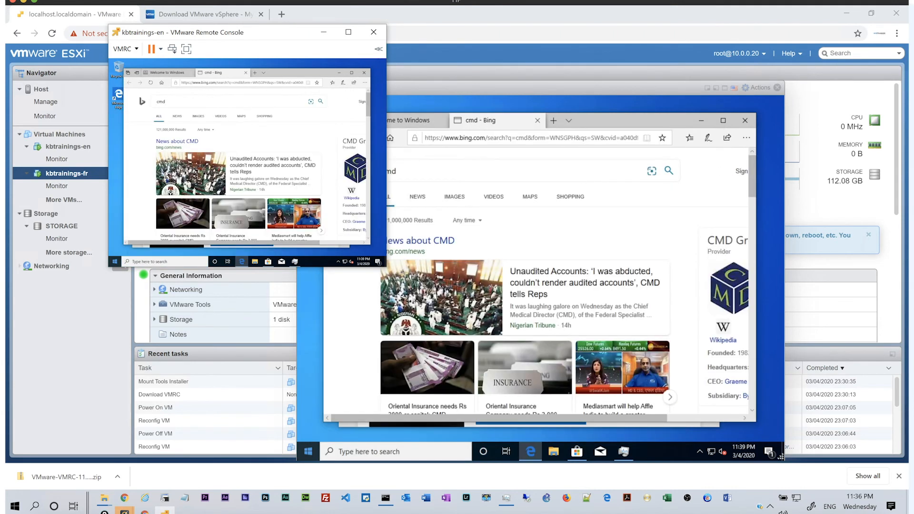
{"action": "key", "text": "super"}
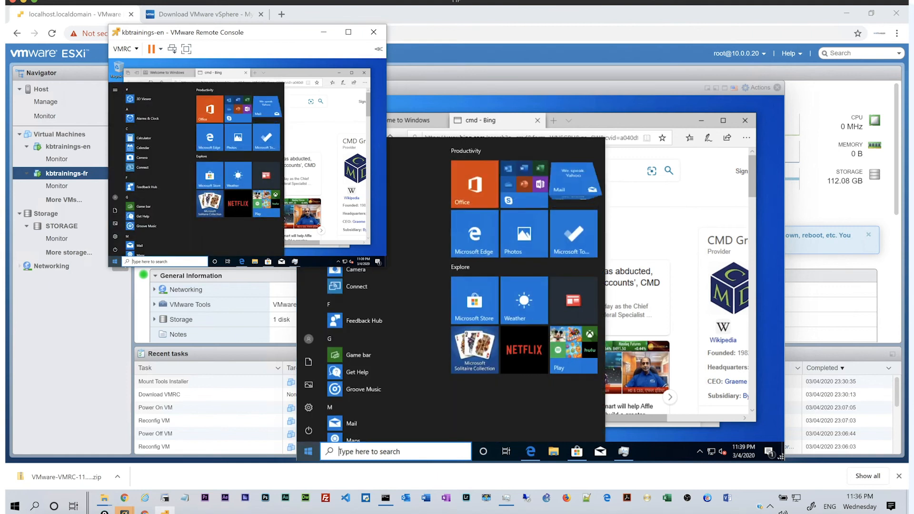
Open Command Prompt in the VM and run ipconfig, showing IP 10.0.0.32.
{"action": "type", "text": "cmd"}
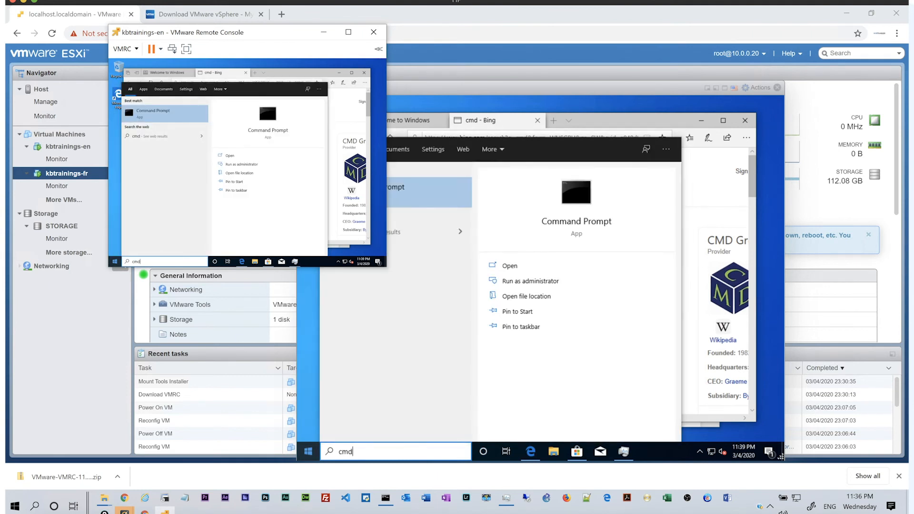
{"action": "key", "text": "Return"}
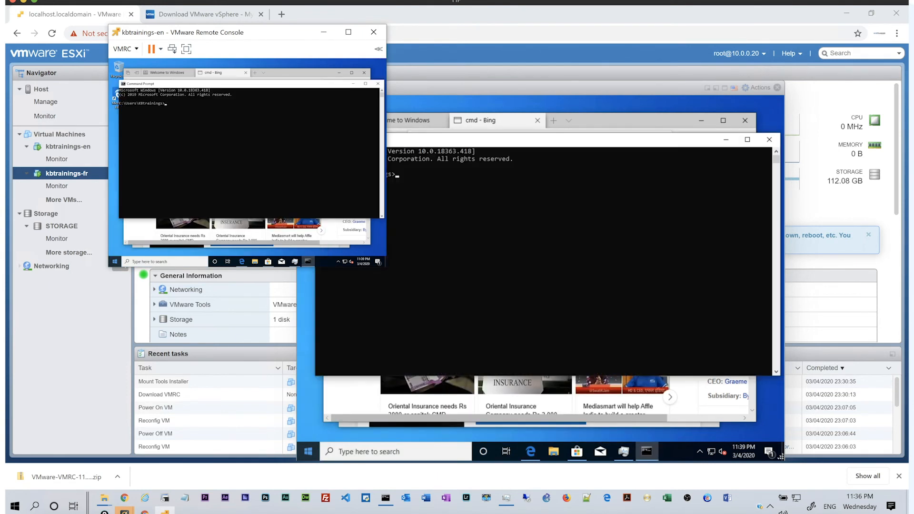
{"action": "mouse_move", "coordinate": [530, 451]}
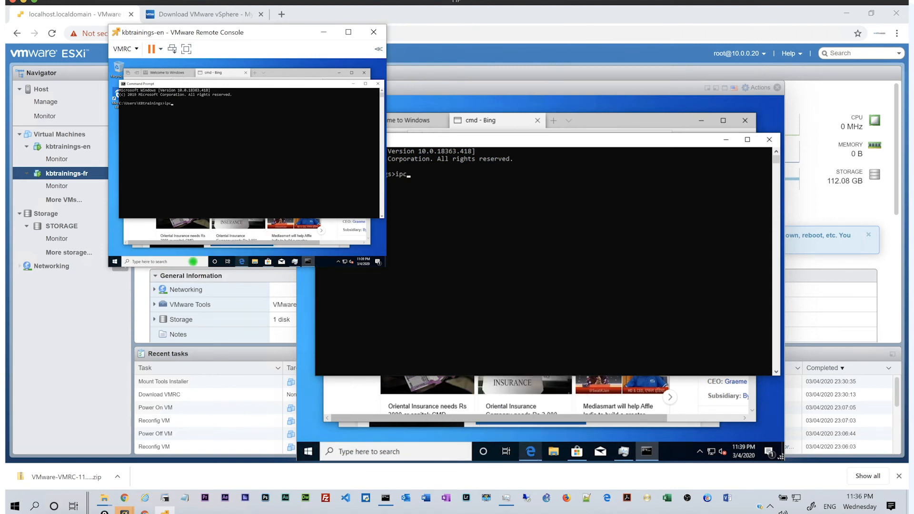
{"action": "type", "text": "ipconfig"}
{"action": "key", "text": "Return"}
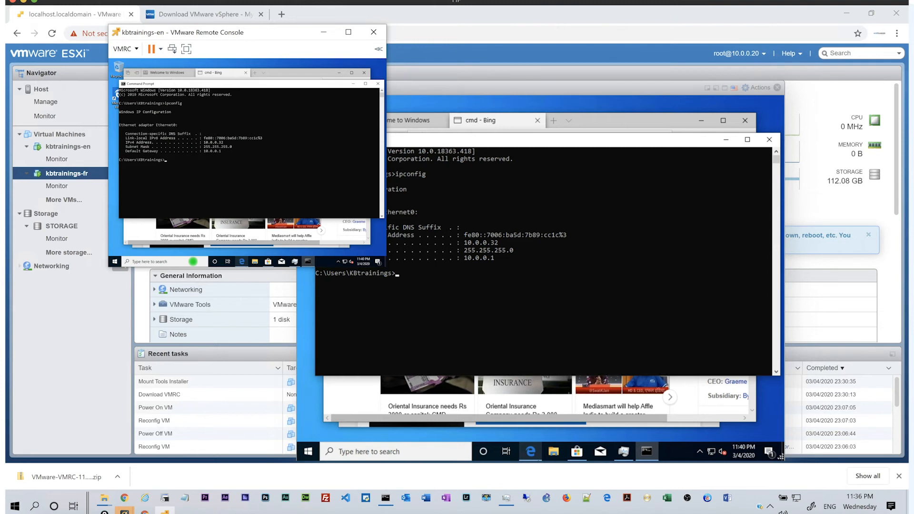
Ping 10.0.0.1, which succeeds, then ping 192.168.254.14, which times out.
{"action": "type", "text": "ping 10.0.0.1"}
{"action": "key", "text": "Return"}
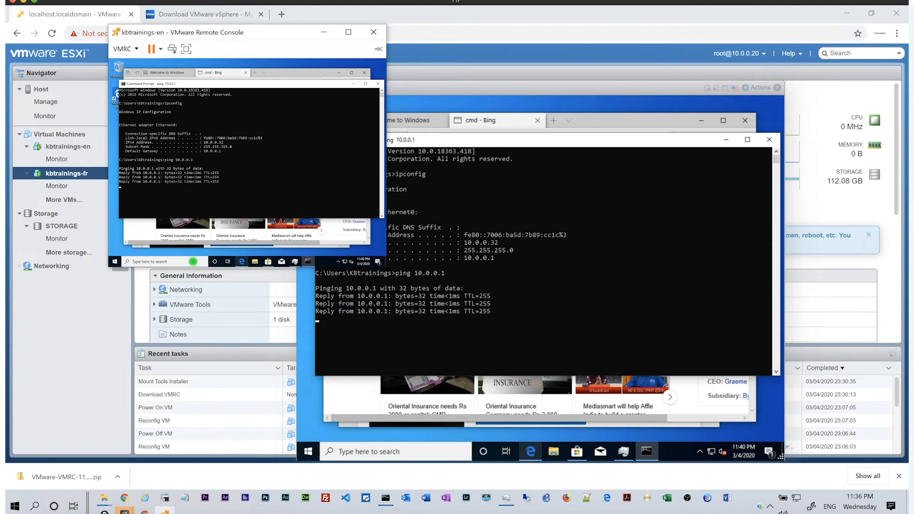
{"action": "key", "text": "Return"}
{"action": "key", "text": "Return"}
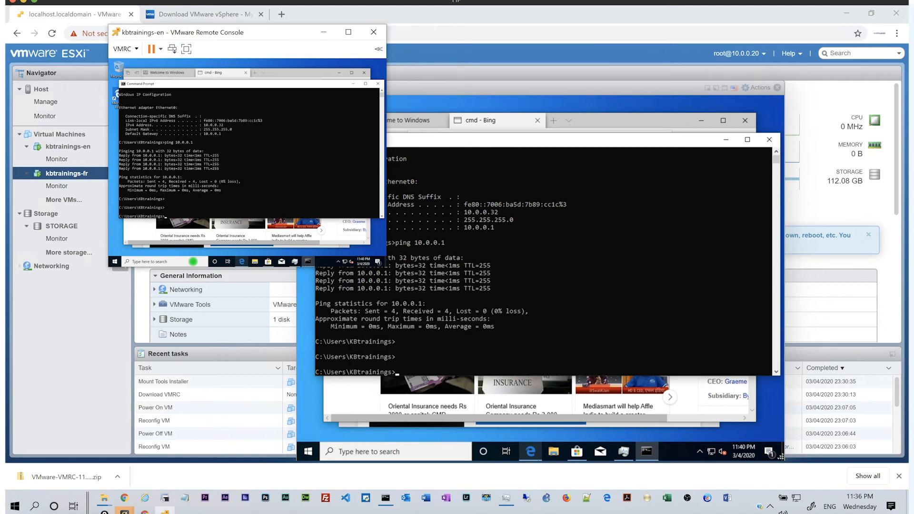
{"action": "type", "text": "ping"}
{"action": "type", "text": "192.168.254.14"}
{"action": "key", "text": "Return"}
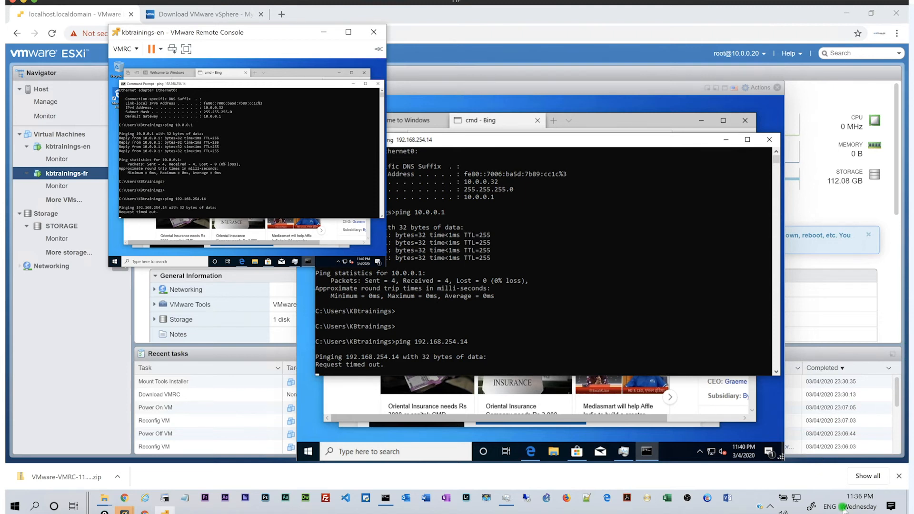
Turn off Norton's Smart Firewall on the host for 15 minutes.
{"action": "left_click", "coordinate": [770, 507]}
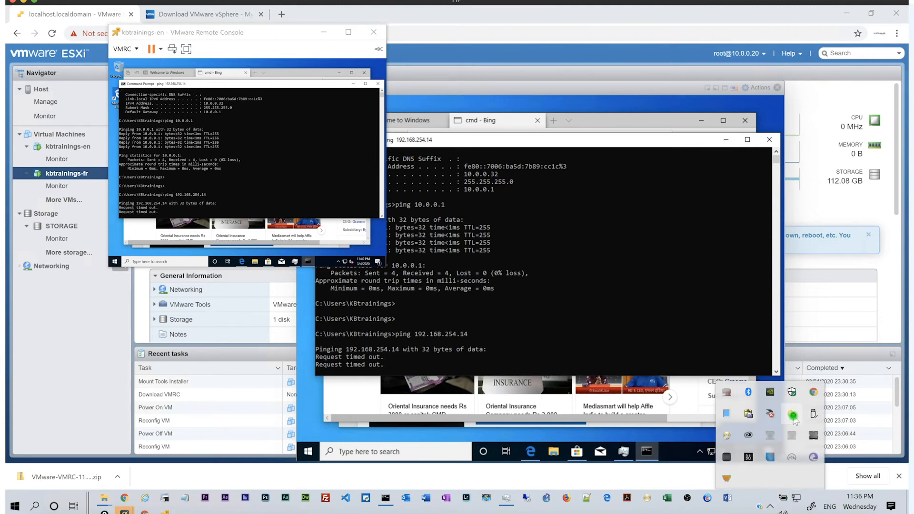
{"action": "left_click", "coordinate": [791, 391]}
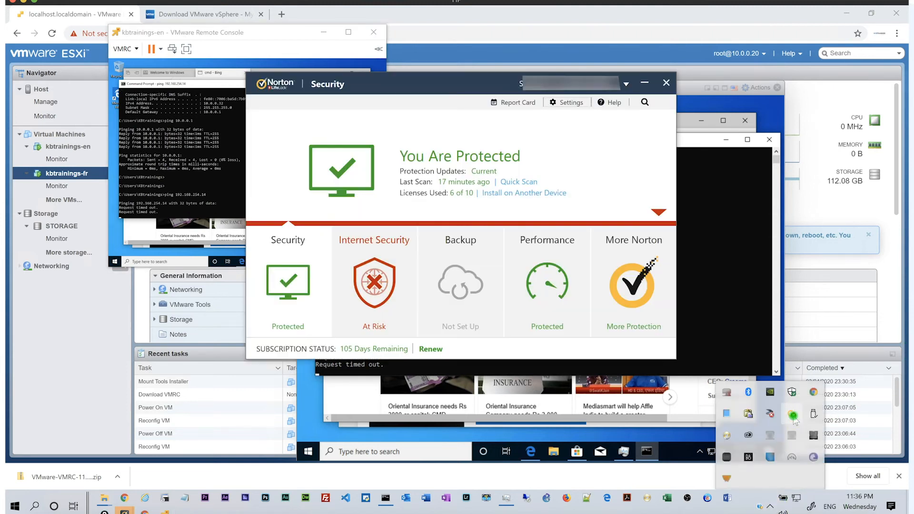
{"action": "left_click", "coordinate": [295, 269]}
{"action": "left_click", "coordinate": [566, 102]}
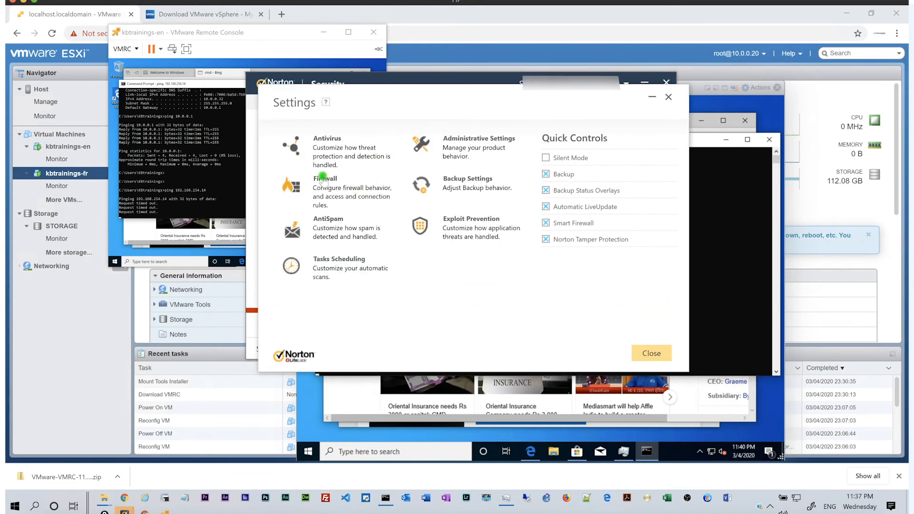
{"action": "left_click", "coordinate": [372, 180]}
{"action": "left_click", "coordinate": [493, 174]}
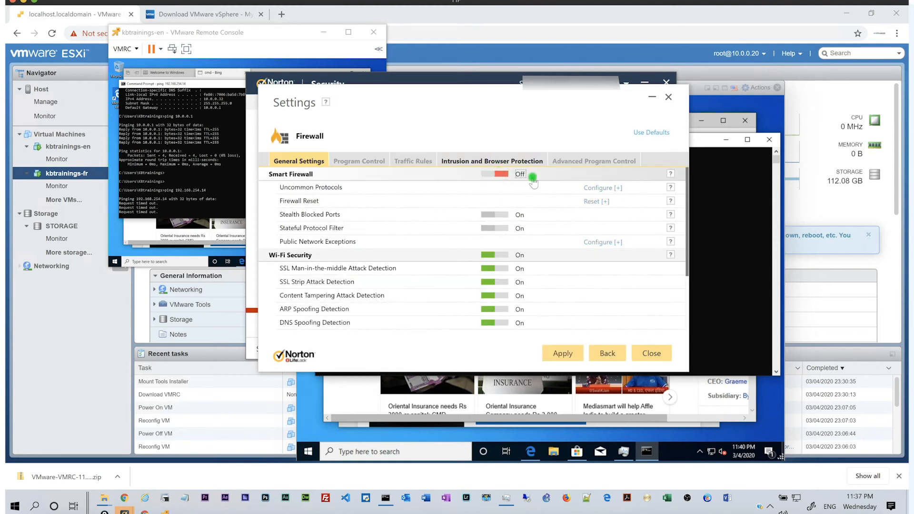
{"action": "left_click", "coordinate": [572, 352]}
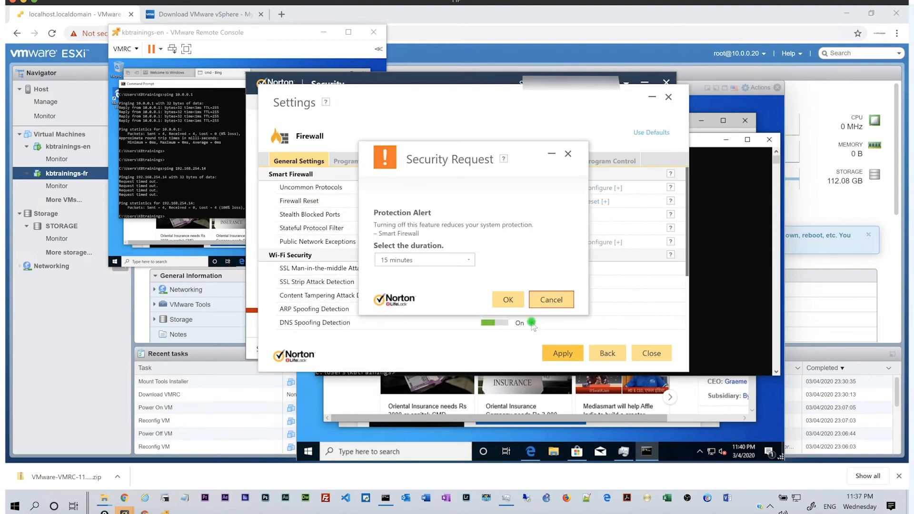
{"action": "left_click", "coordinate": [507, 299]}
Rerun the ping to 192.168.254.14 in the VM's Command Prompt, now getting replies.
{"action": "left_click", "coordinate": [197, 158]}
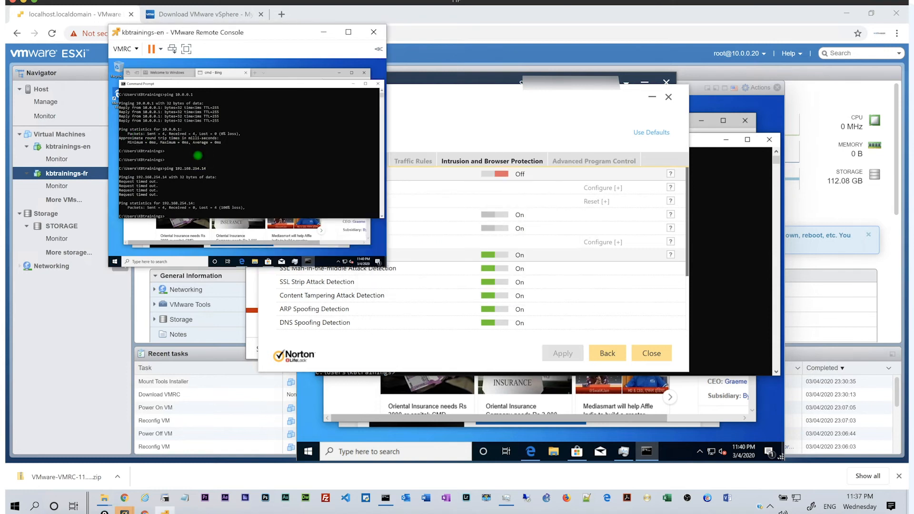
{"action": "key", "text": "Up"}
{"action": "key", "text": "Return"}
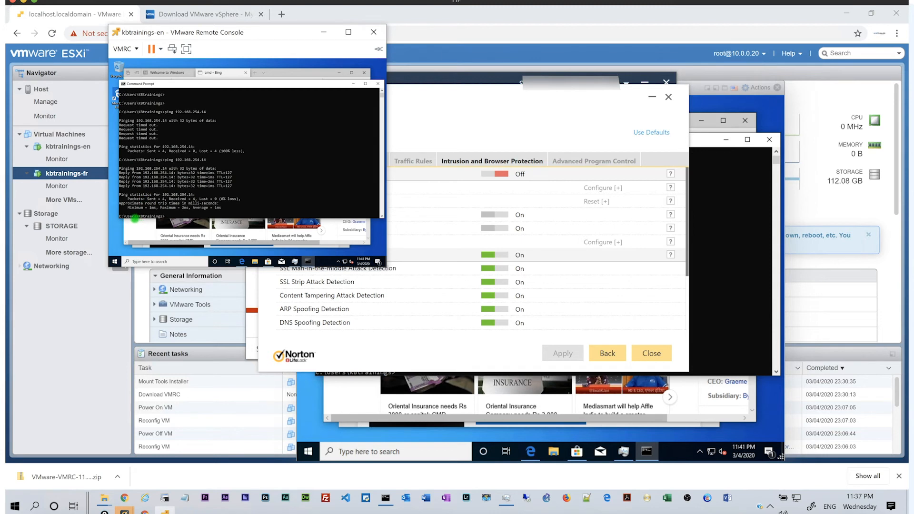
{"action": "key", "text": "super"}
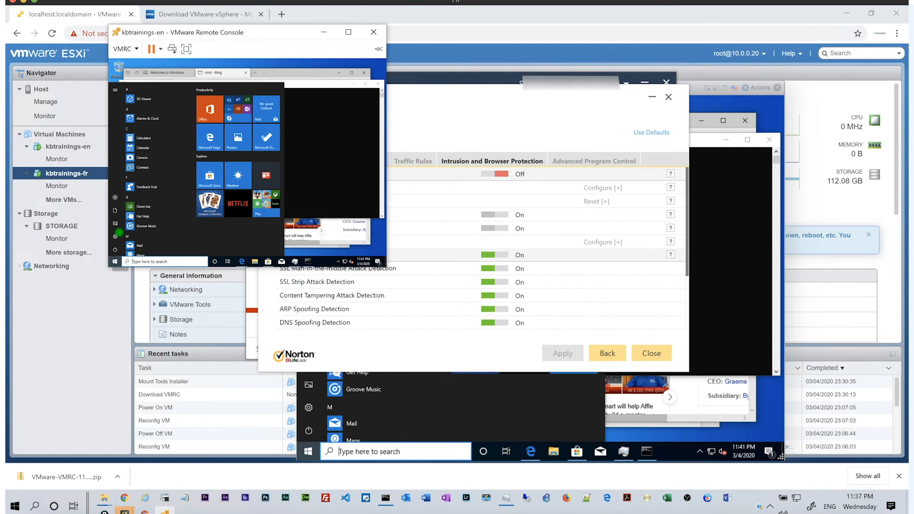
Search 'allow re' in the VM and enable 'Allow remote connections to this computer', saving the setting.
{"action": "type", "text": "allow re"}
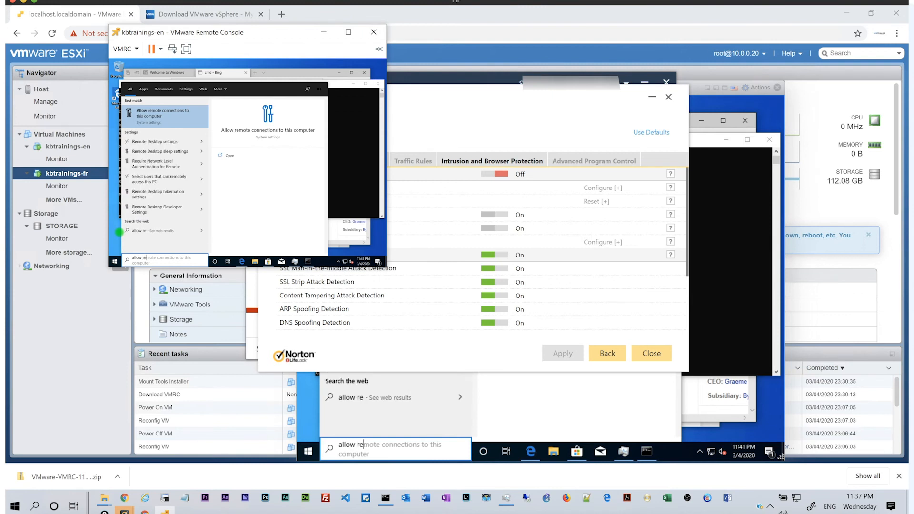
{"action": "key", "text": "Return"}
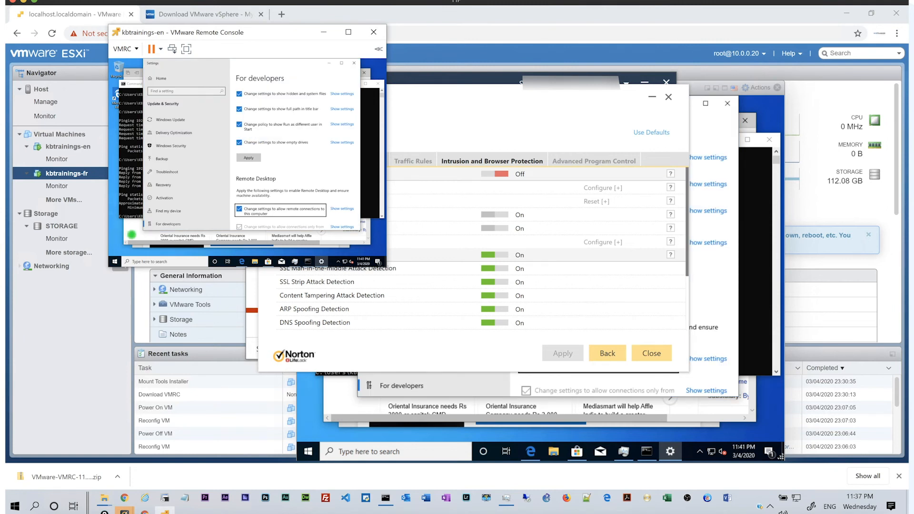
{"action": "key", "text": "Tab"}
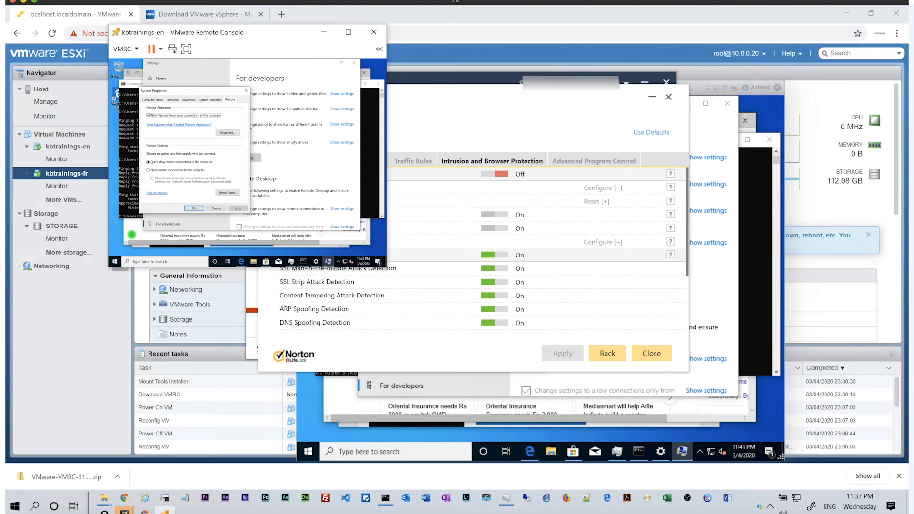
{"action": "key", "text": "Tab"}
{"action": "key", "text": "Tab"}
{"action": "key", "text": "Tab"}
{"action": "key", "text": "Down"}
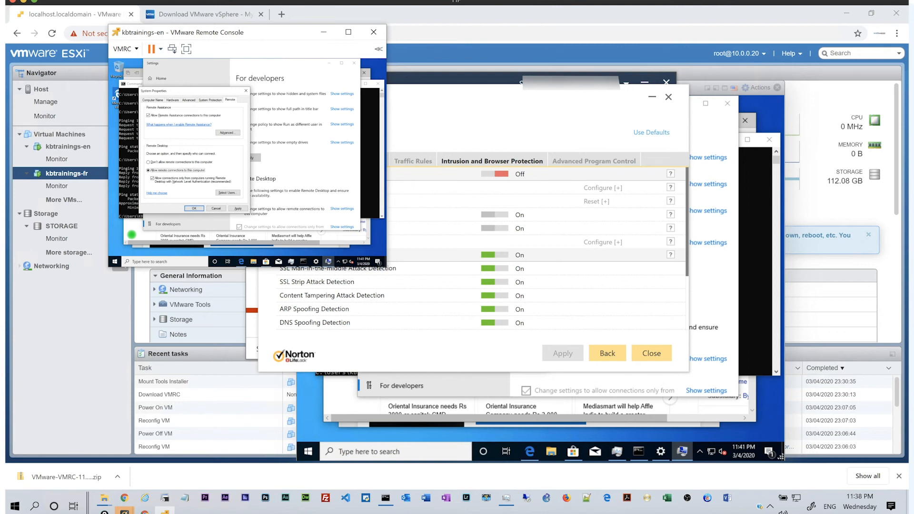
{"action": "key", "text": "space"}
{"action": "key", "text": "Tab"}
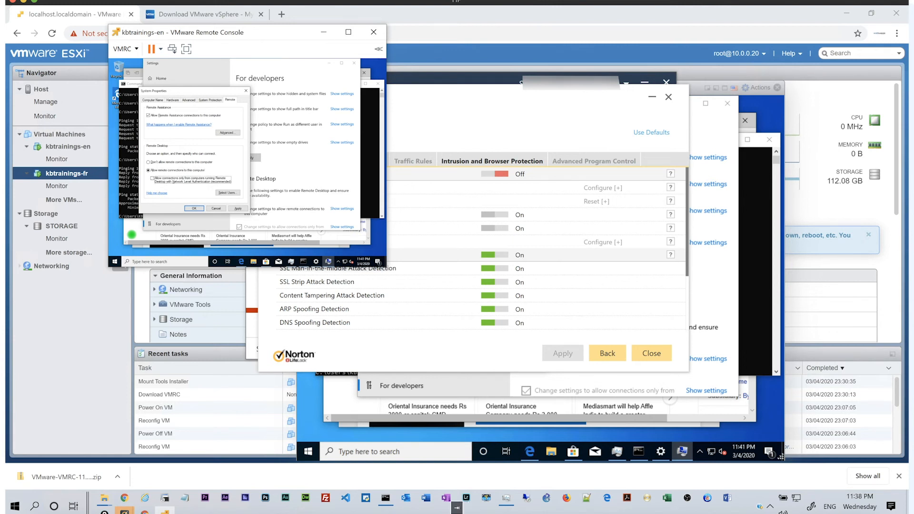
{"action": "key", "text": "Tab"}
{"action": "key", "text": "Tab"}
{"action": "key", "text": "Return"}
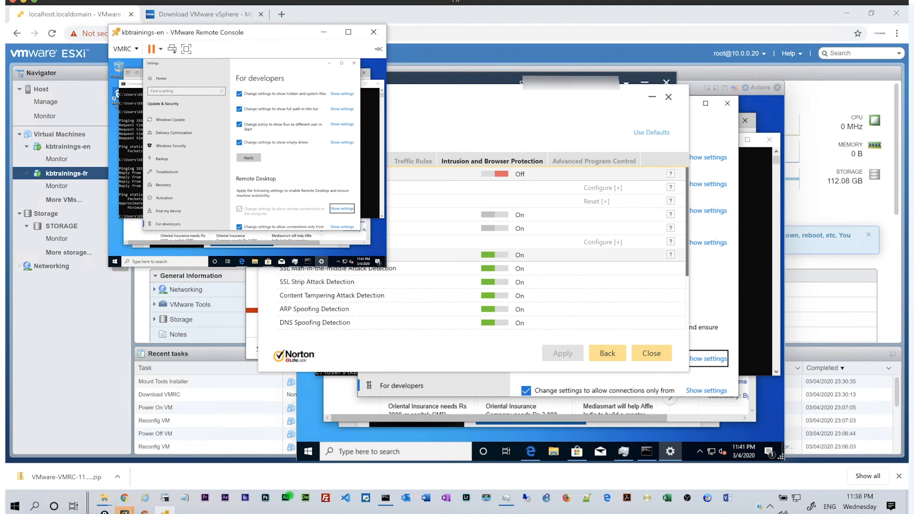
{"action": "mouse_move", "coordinate": [469, 512]}
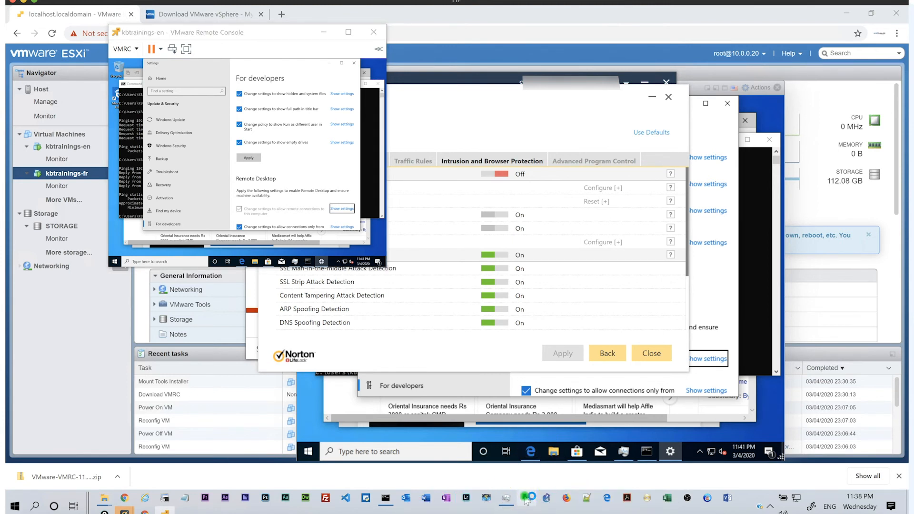
Connect Remote Desktop to 10.0.0.32 and choose to sign in with a different account.
{"action": "type", "text": "10.0.0.32"}
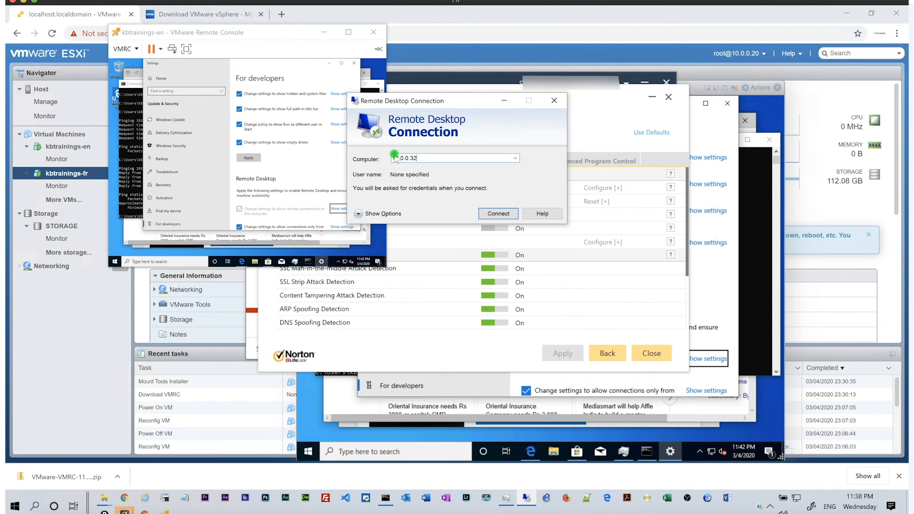
{"action": "left_click", "coordinate": [488, 213]}
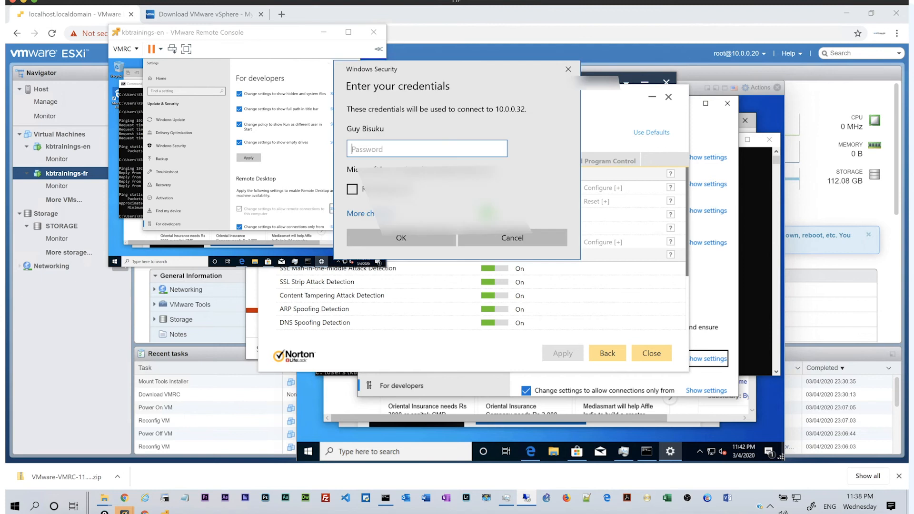
{"action": "left_click", "coordinate": [362, 214]}
{"action": "left_click", "coordinate": [366, 259]}
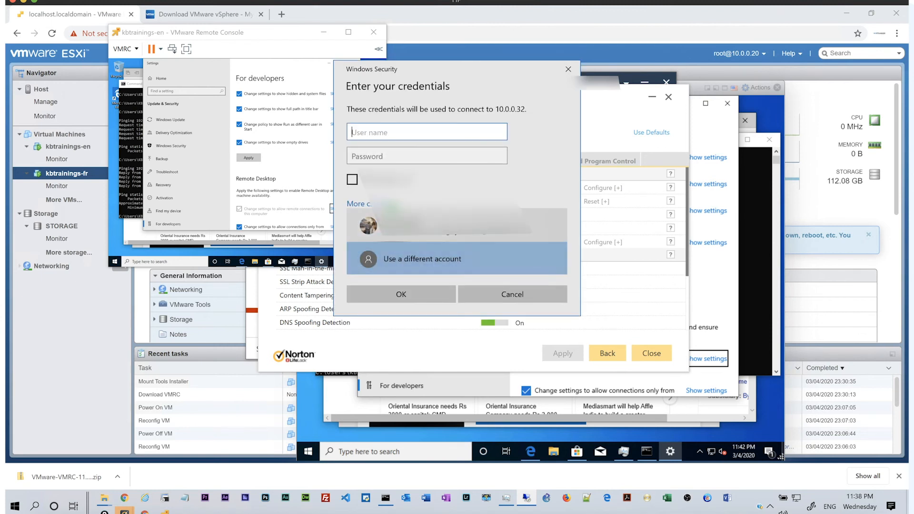
Enter the VM's user name and password, remember them, and permanently accept the certificate.
{"action": "type", "text": "KB"}
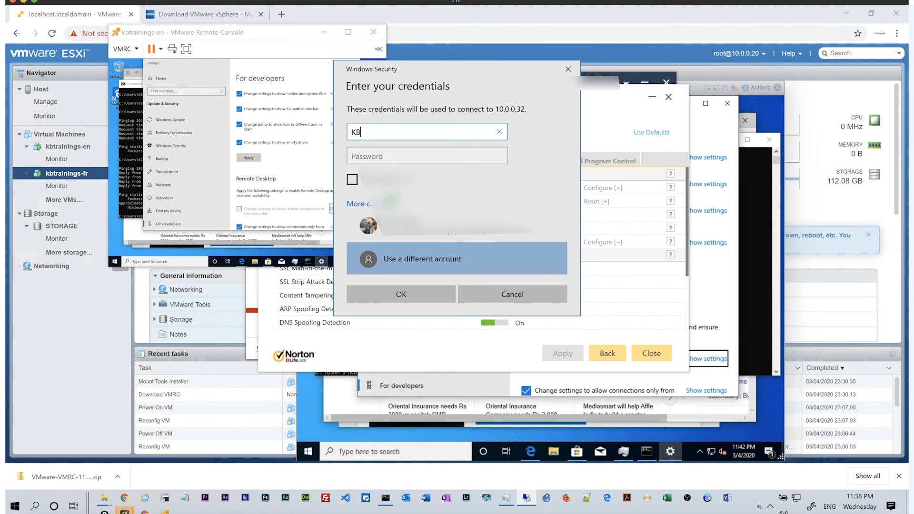
{"action": "type", "text": "trainings"}
{"action": "key", "text": "Tab"}
{"action": "type", "text": "••••••••••"}
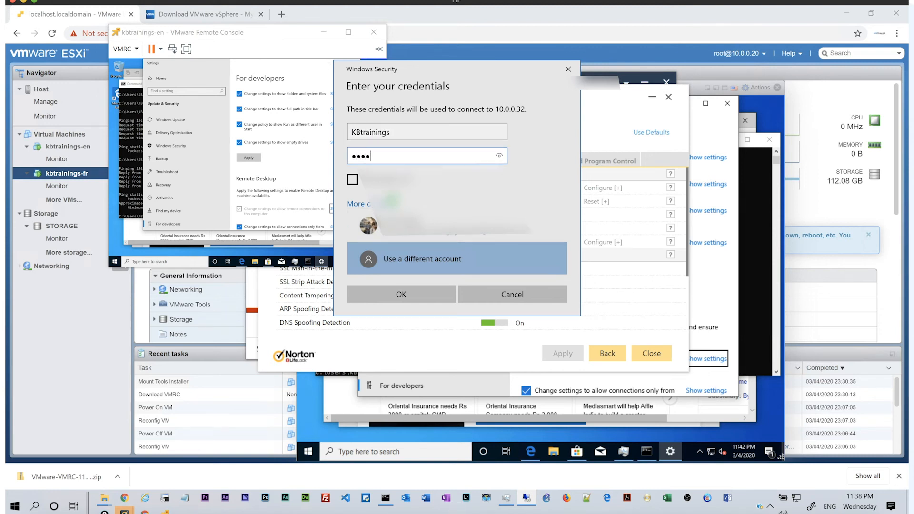
{"action": "left_click", "coordinate": [352, 180]}
{"action": "left_click", "coordinate": [389, 295]}
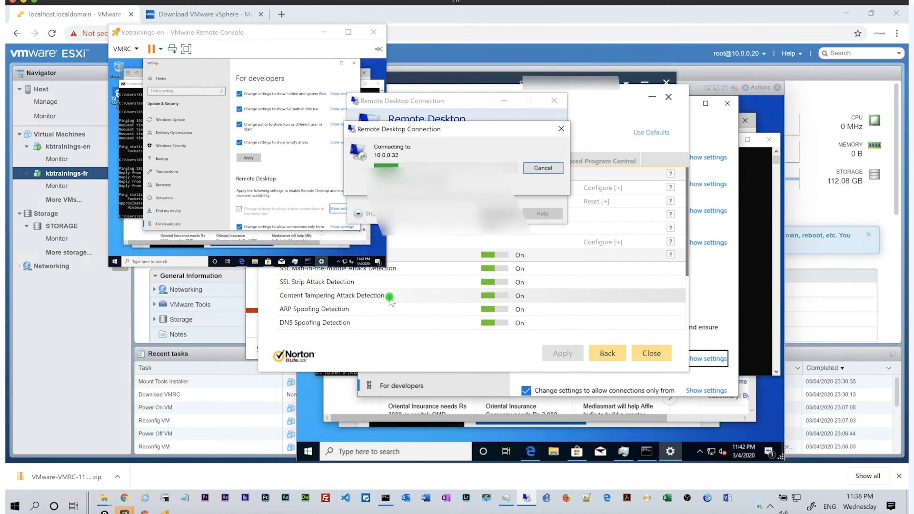
{"action": "left_click", "coordinate": [377, 232]}
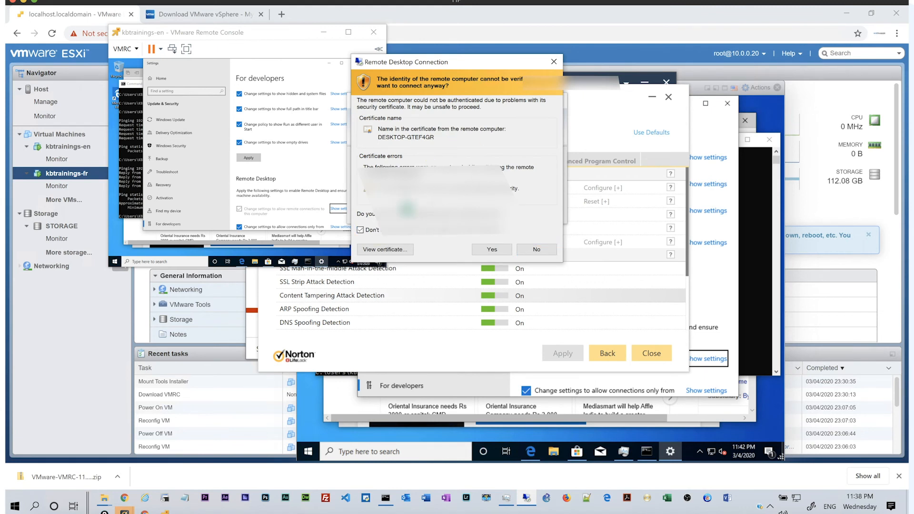
{"action": "left_click", "coordinate": [491, 249]}
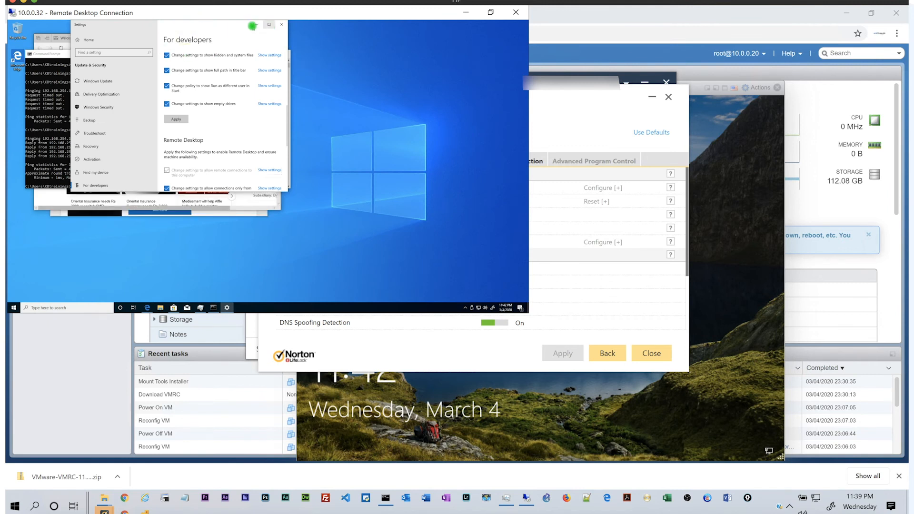
Run setup64 from the remote VM's VMware Tools DVD drive (D:) and approve the UAC prompt.
{"action": "left_click_drag", "start_coordinate": [149, 26], "coordinate": [330, 85]}
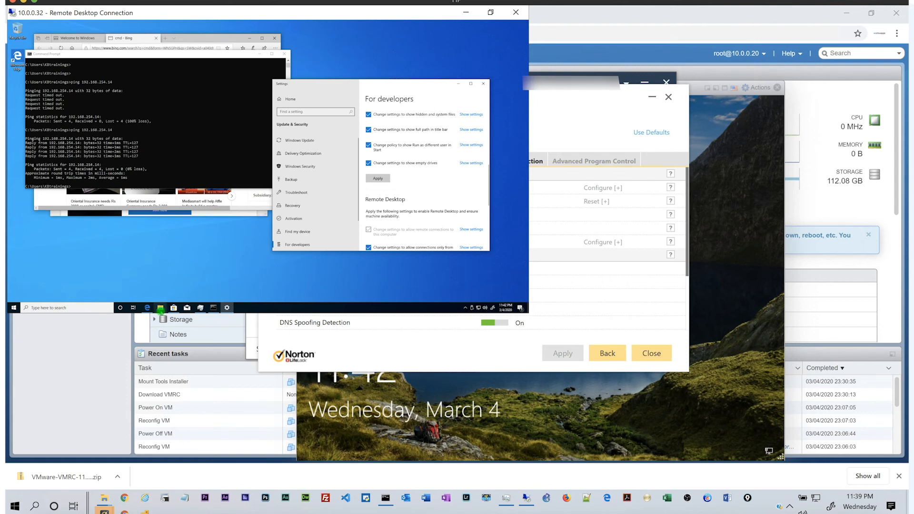
{"action": "key", "text": "super+e"}
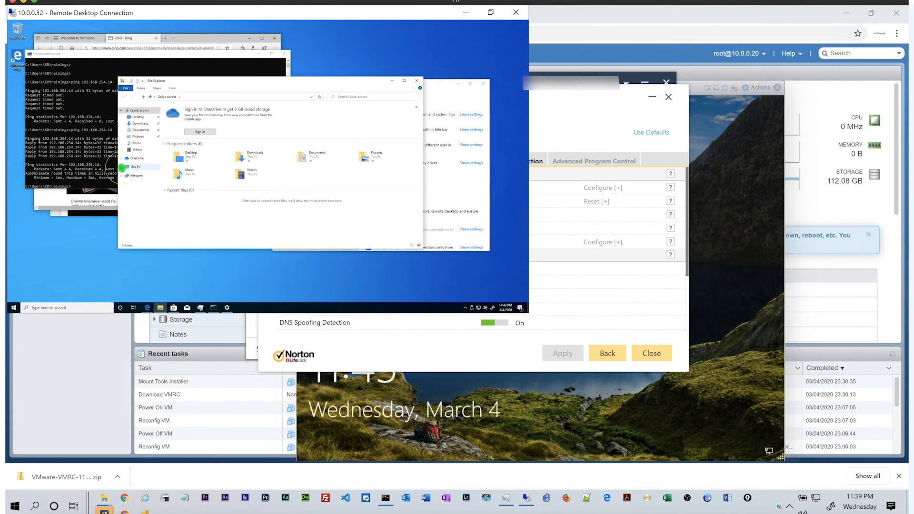
{"action": "left_click", "coordinate": [122, 168]}
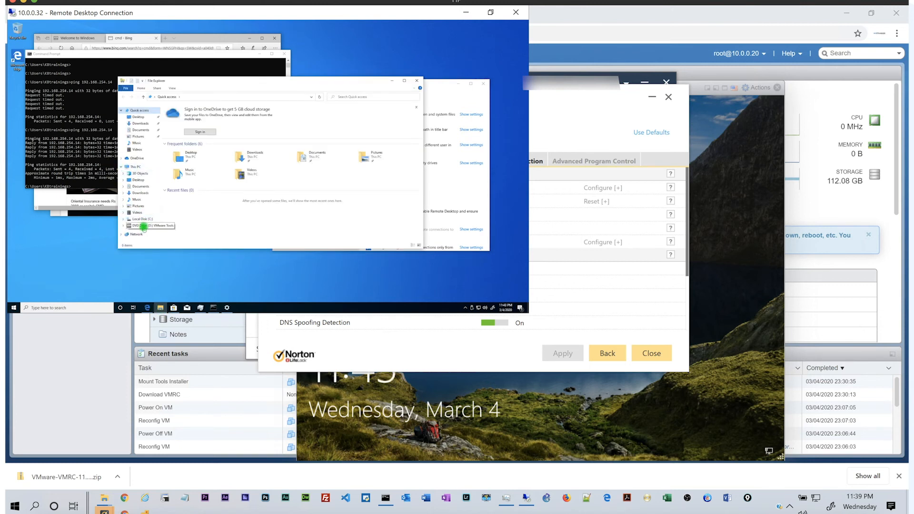
{"action": "left_click", "coordinate": [144, 226]}
{"action": "left_click", "coordinate": [197, 142]}
{"action": "double_click", "coordinate": [196, 142]}
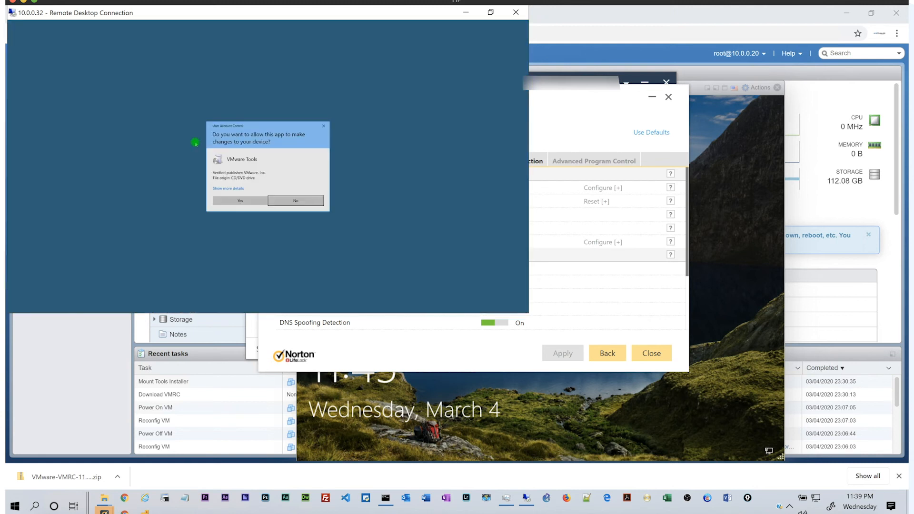
{"action": "left_click", "coordinate": [229, 200]}
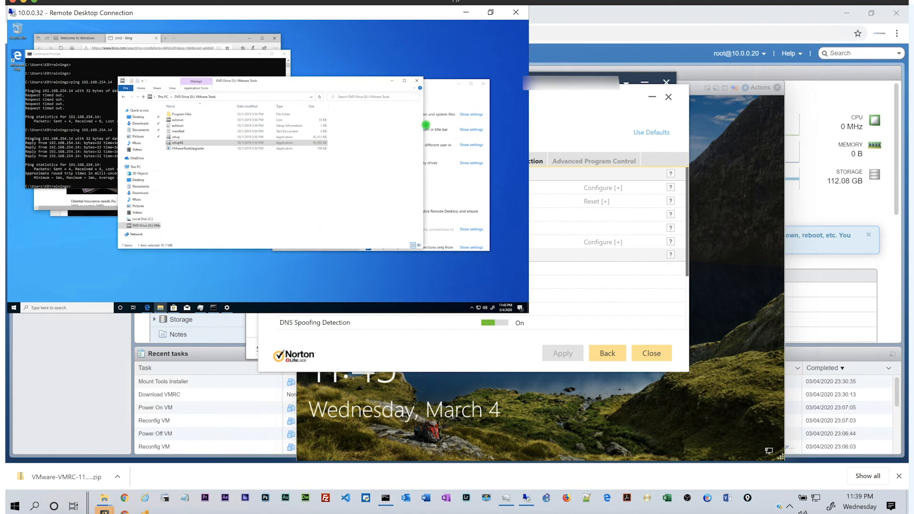
{"action": "left_click_drag", "start_coordinate": [420, 13], "coordinate": [608, 49]}
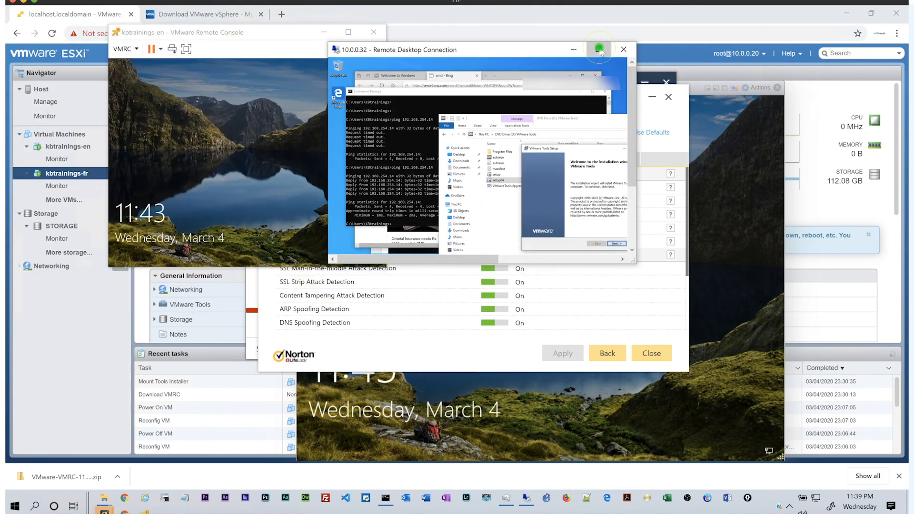
Install VMware Tools with the Typical setup through to Finish, then switch to the ESXi console.
{"action": "left_click", "coordinate": [598, 49]}
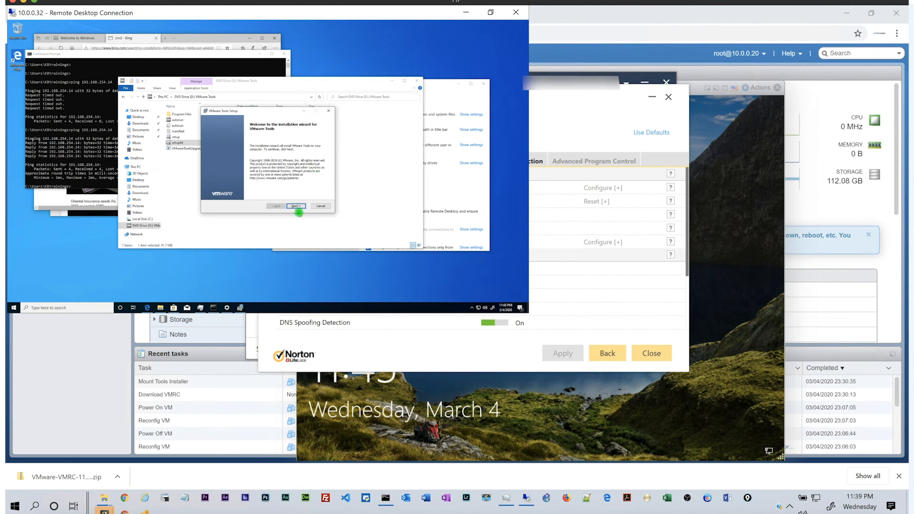
{"action": "left_click", "coordinate": [296, 206]}
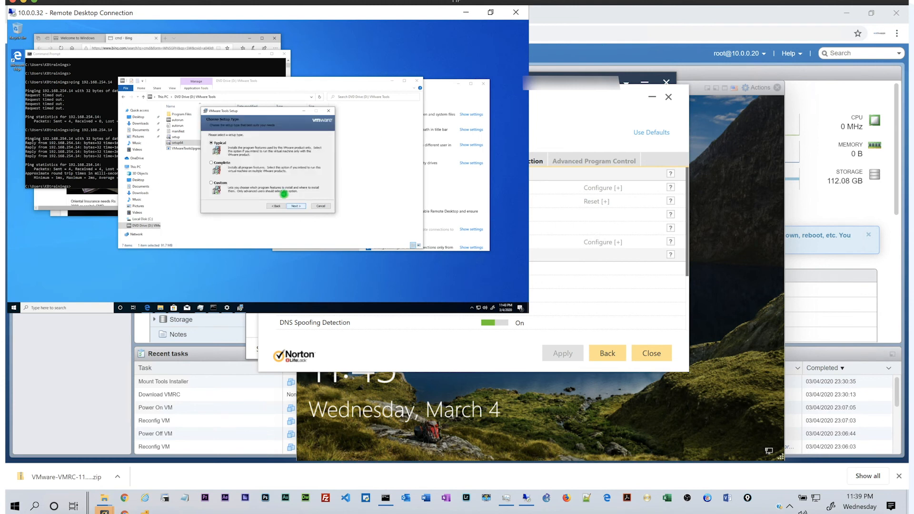
{"action": "left_click", "coordinate": [296, 207]}
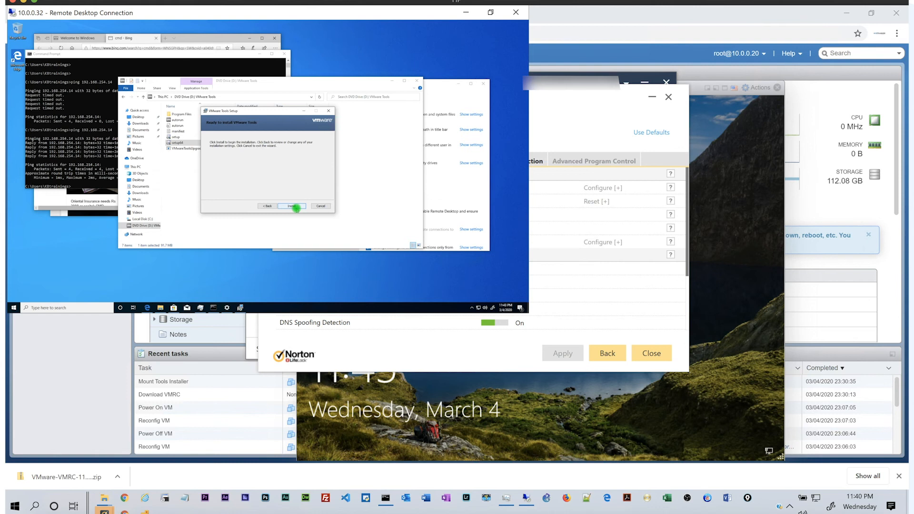
{"action": "left_click", "coordinate": [296, 207]}
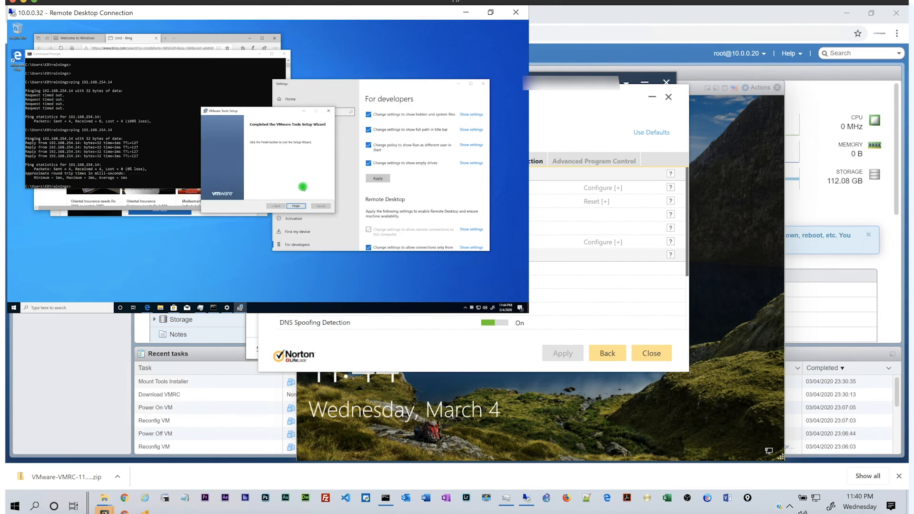
{"action": "left_click", "coordinate": [296, 206]}
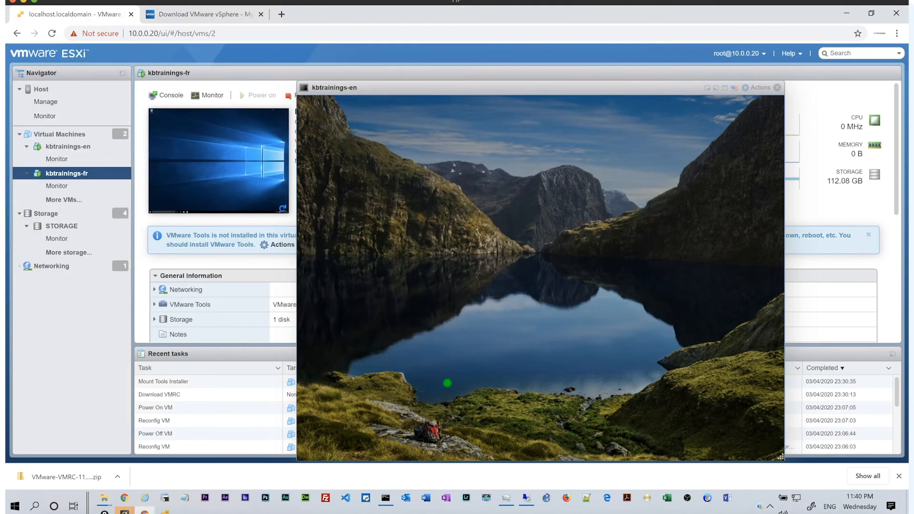
{"action": "left_click", "coordinate": [446, 383]}
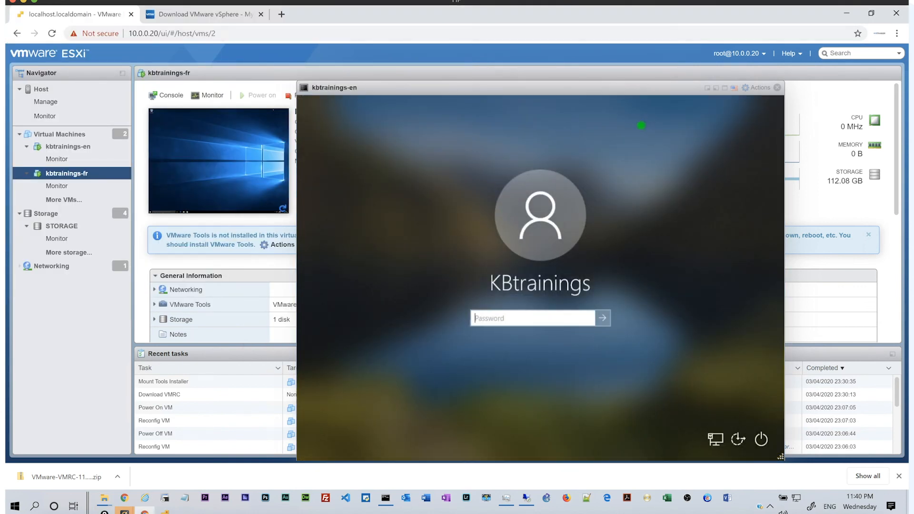
Sign in to kbtrainings-en with the Windows password and accept the VMware Tools restart.
{"action": "type", "text": "•••••••••••"}
{"action": "key", "text": "Return"}
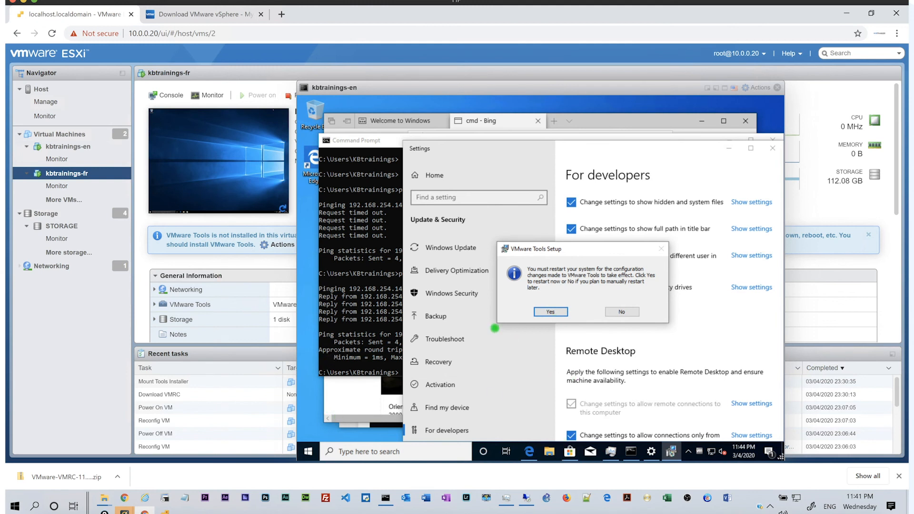
{"action": "key", "text": "Return"}
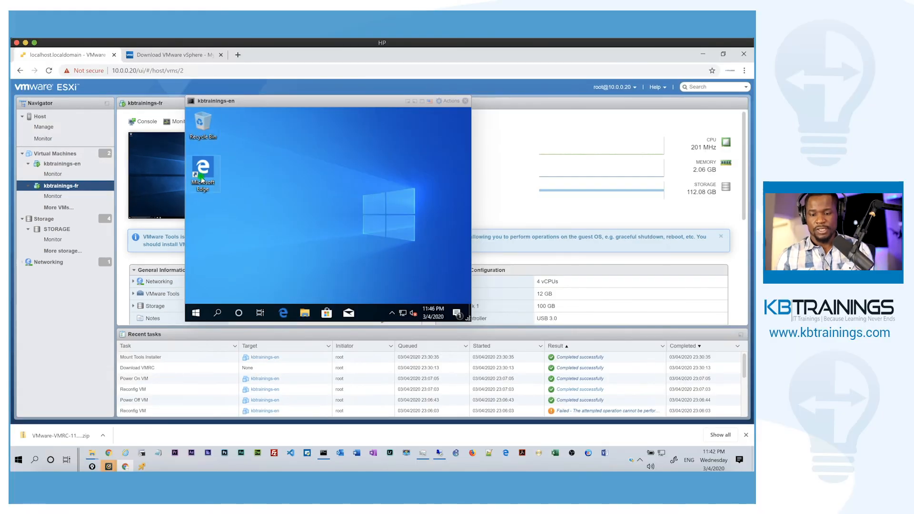
Open Display settings from the desktop menu, choose 1920 × 1080 resolution, and keep the change.
{"action": "left_click", "coordinate": [195, 315]}
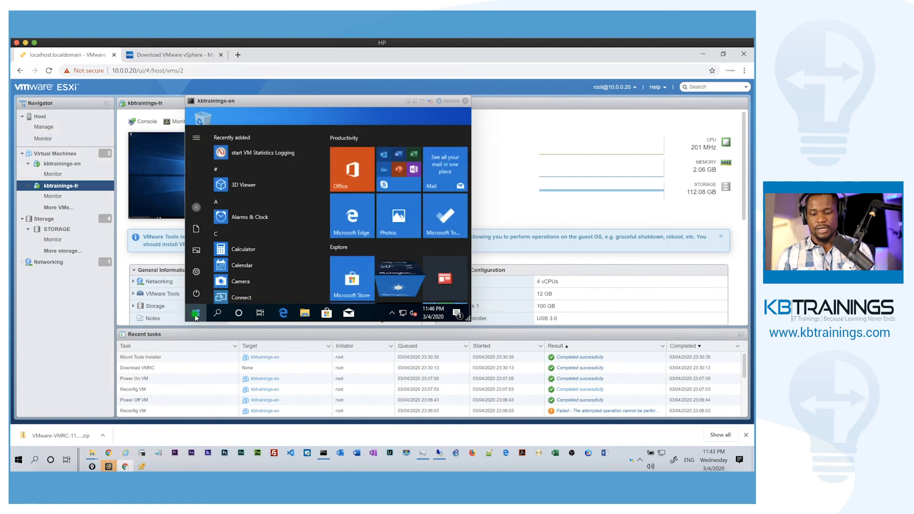
{"action": "left_click", "coordinate": [297, 201]}
{"action": "right_click", "coordinate": [281, 158]}
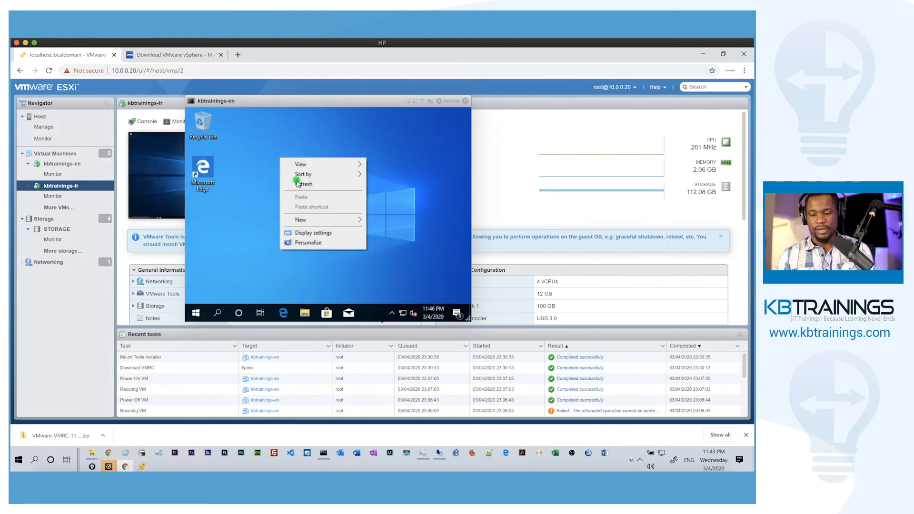
{"action": "left_click", "coordinate": [305, 233]}
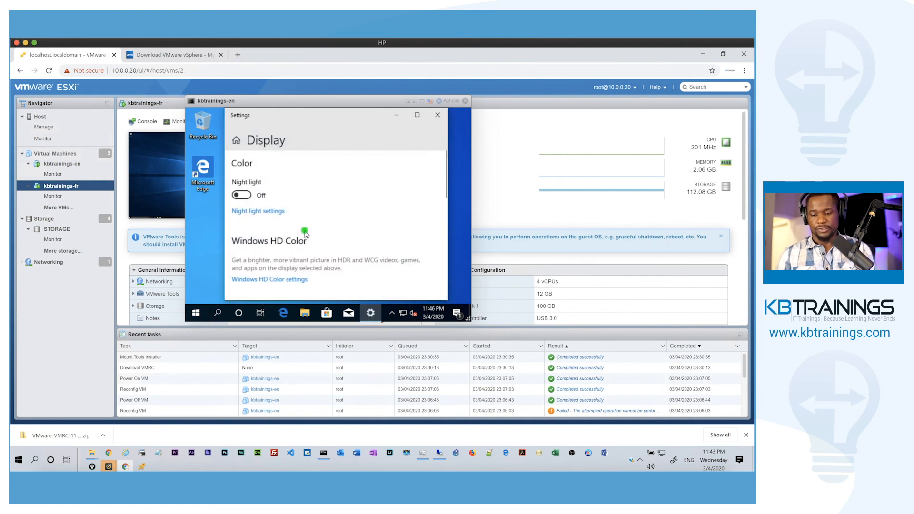
{"action": "scroll", "coordinate": [283, 222], "scroll_direction": "down", "scroll_amount": 3}
{"action": "scroll", "coordinate": [281, 223], "scroll_direction": "down", "scroll_amount": 2}
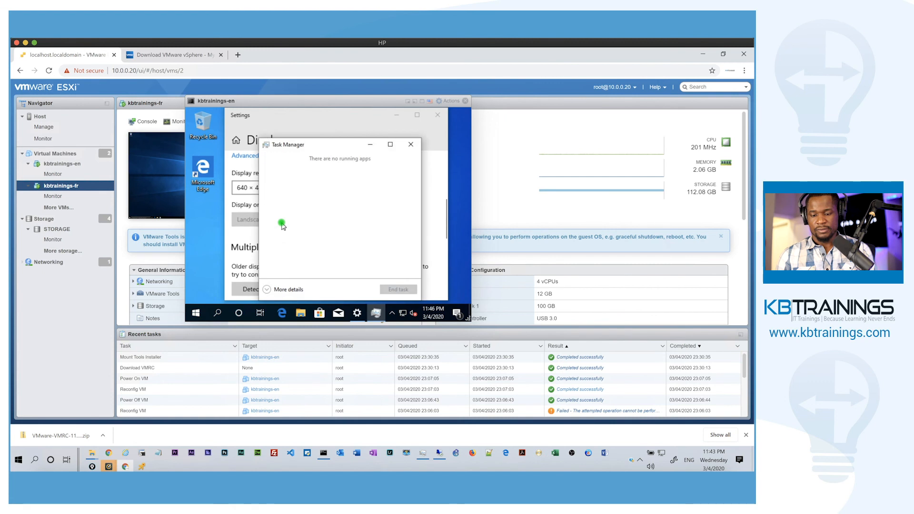
{"action": "left_click", "coordinate": [370, 144]}
{"action": "left_click", "coordinate": [323, 186]}
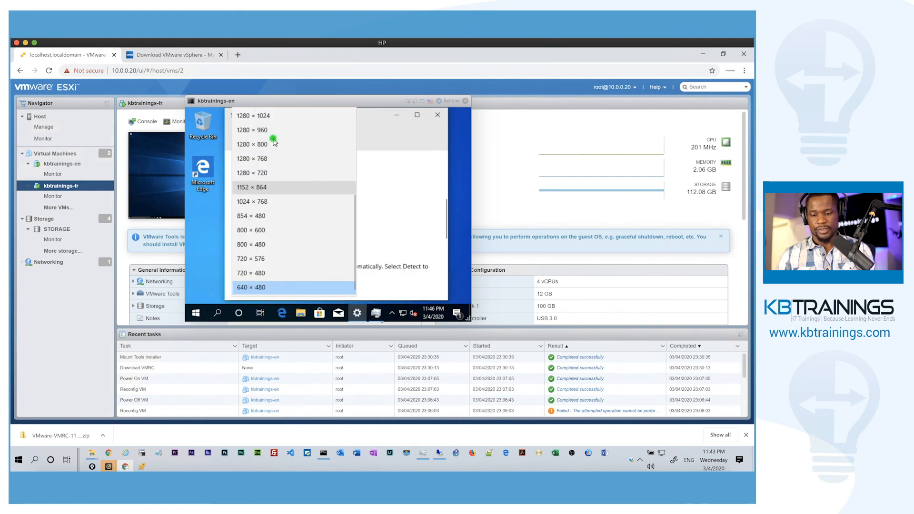
{"action": "scroll", "coordinate": [274, 142], "scroll_direction": "up", "scroll_amount": 3}
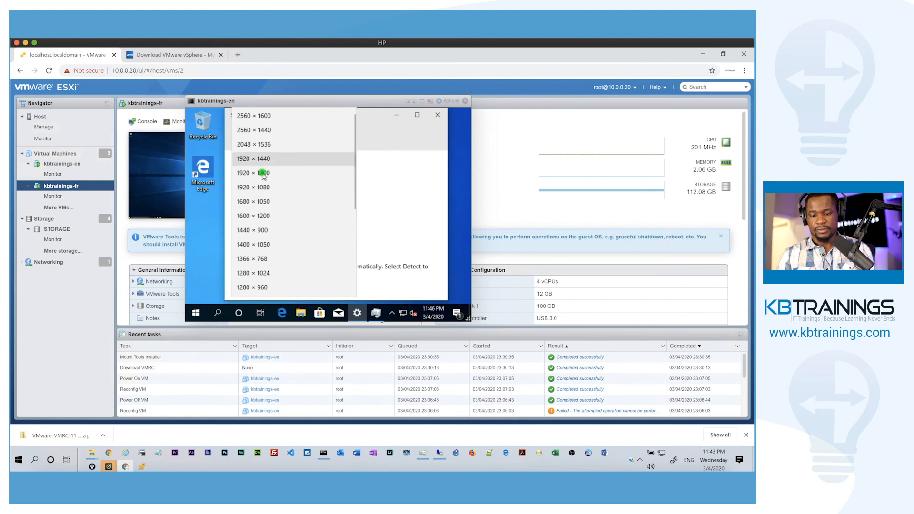
{"action": "left_click", "coordinate": [259, 188]}
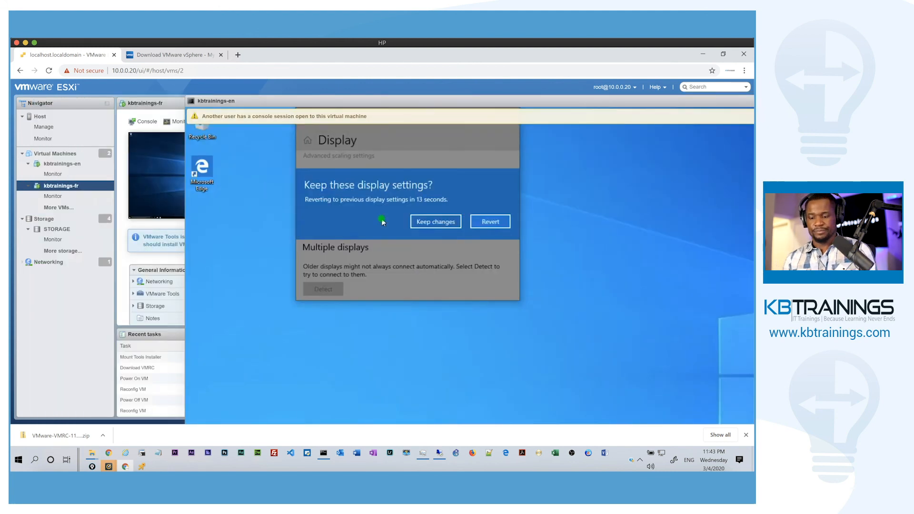
{"action": "left_click", "coordinate": [428, 222]}
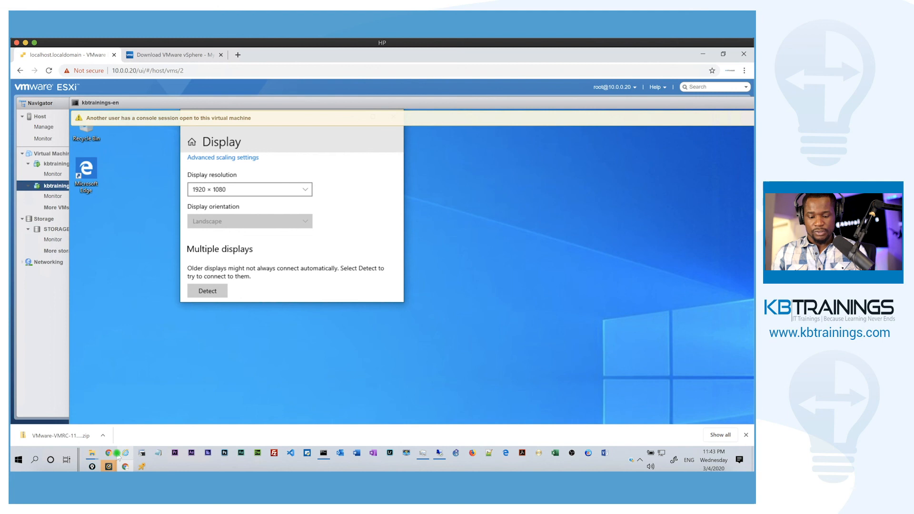
{"action": "key", "text": "super+Tab"}
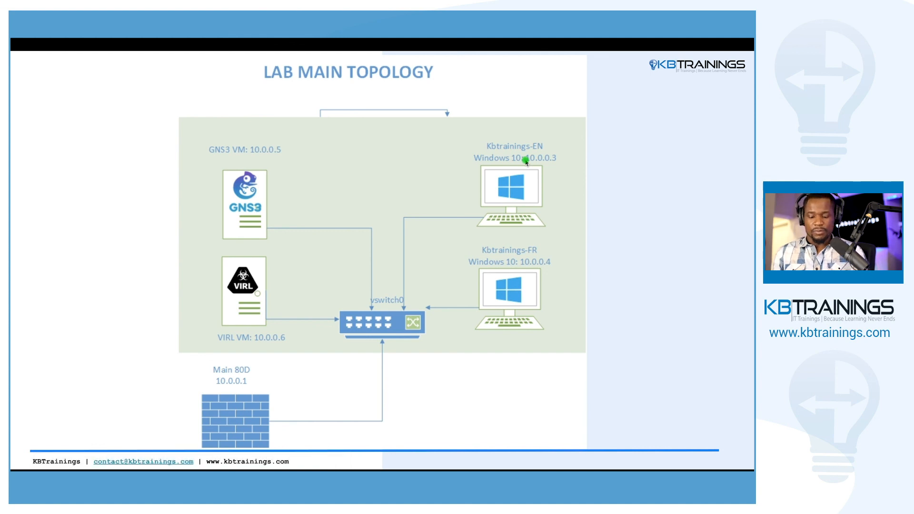
{"action": "key", "text": "super+Tab"}
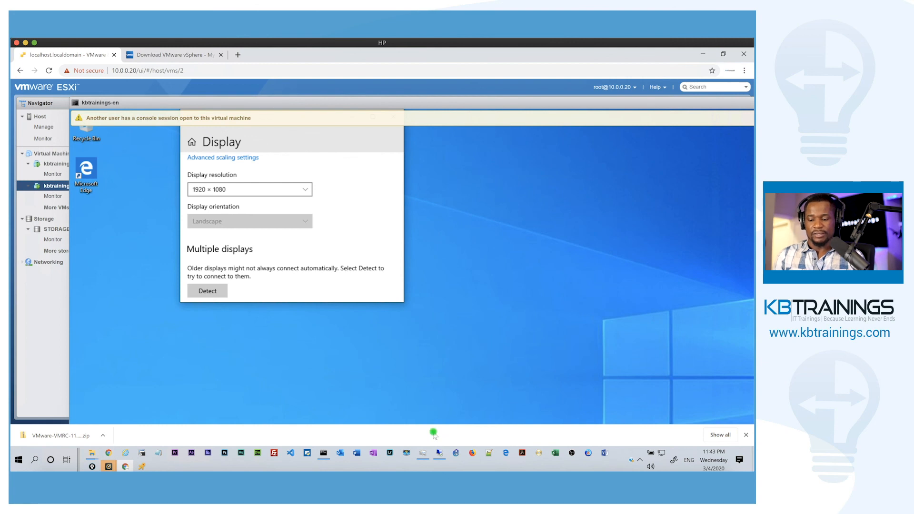
Reconnect the Remote Desktop session to 10.0.0.32 and enlarge its window.
{"action": "left_click", "coordinate": [439, 454]}
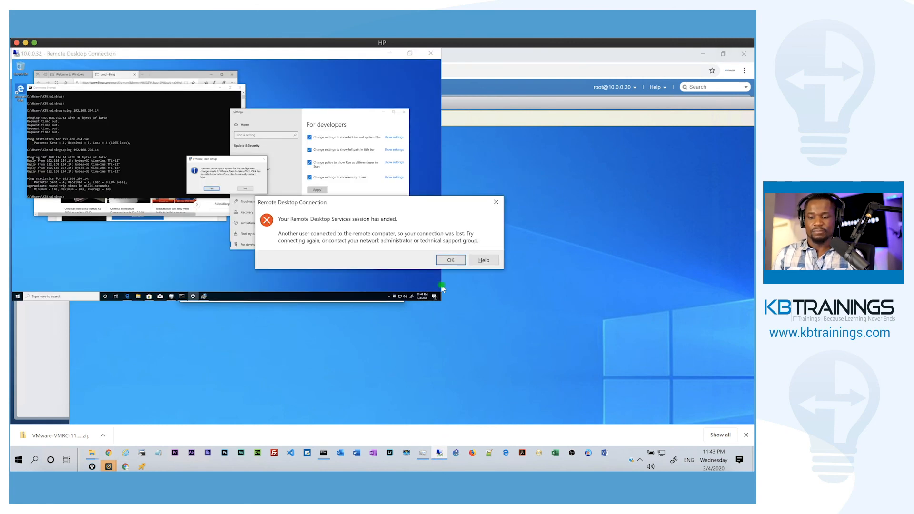
{"action": "left_click", "coordinate": [447, 260]}
{"action": "left_click", "coordinate": [419, 218]}
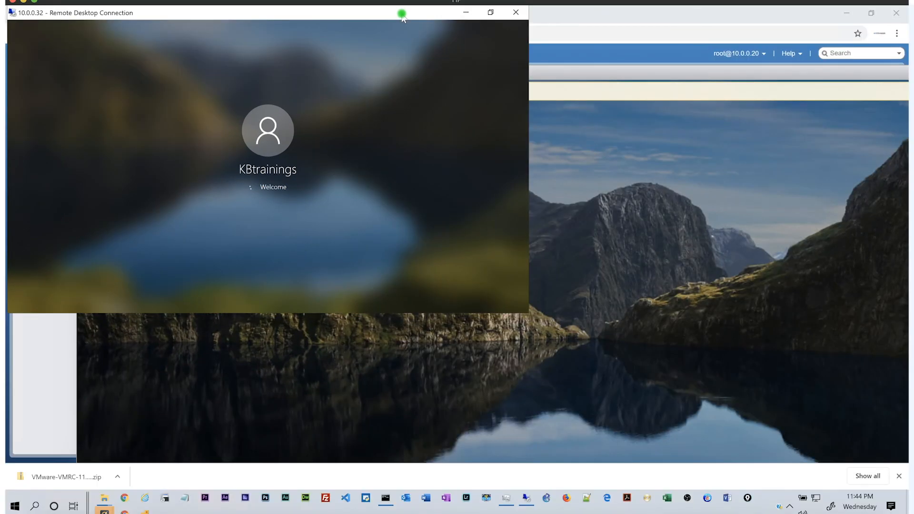
{"action": "left_click_drag", "start_coordinate": [402, 17], "coordinate": [506, 63]}
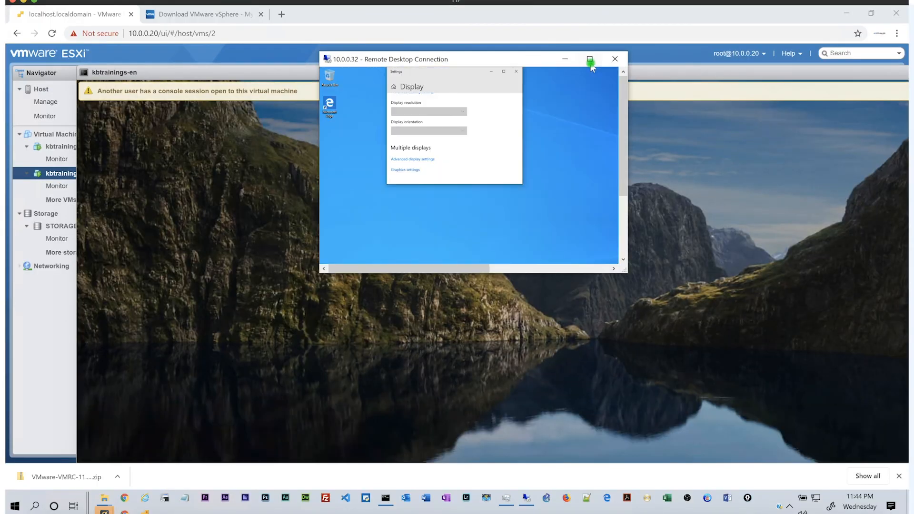
{"action": "left_click", "coordinate": [590, 58]}
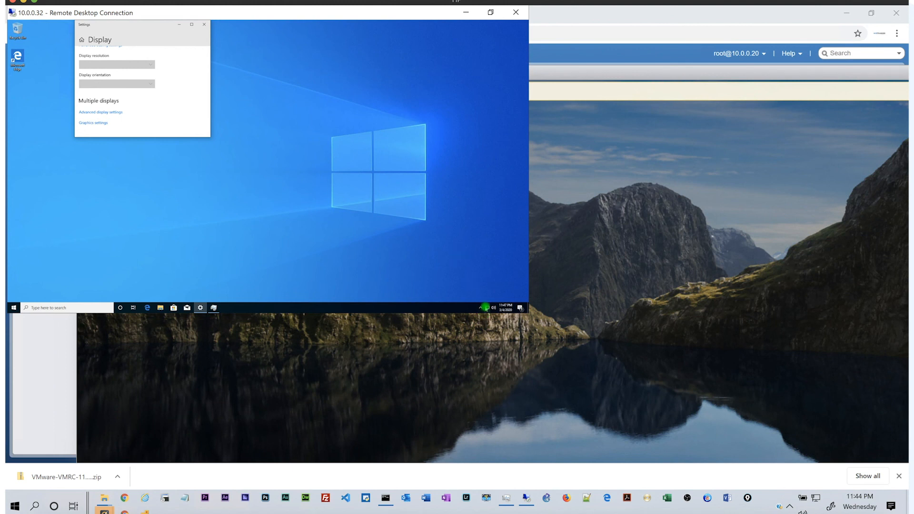
Open the Ethernet0 adapter's properties through Network & Internet settings in the remote VM.
{"action": "left_click", "coordinate": [486, 308]}
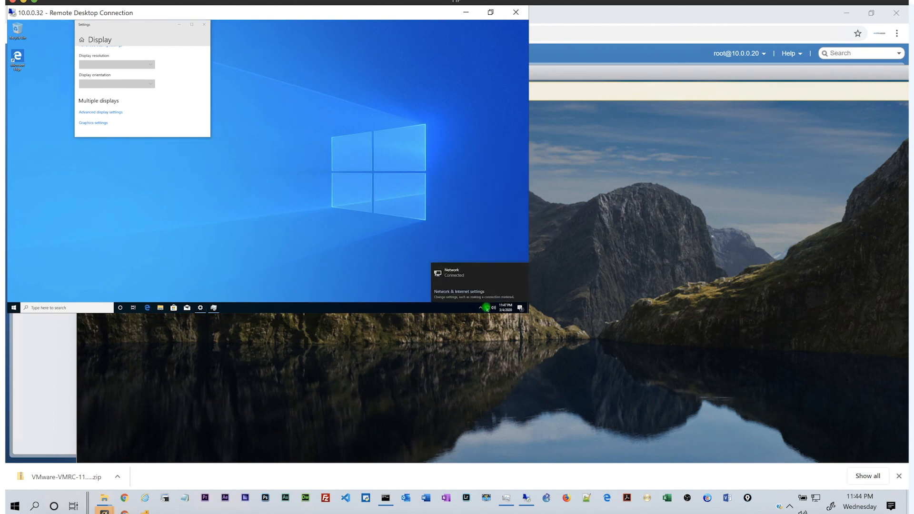
{"action": "left_click", "coordinate": [462, 292]}
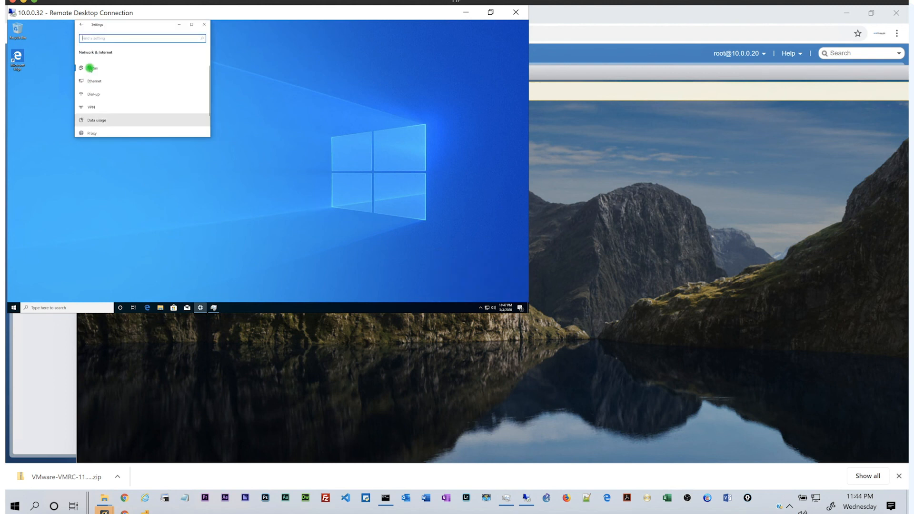
{"action": "left_click", "coordinate": [96, 81]}
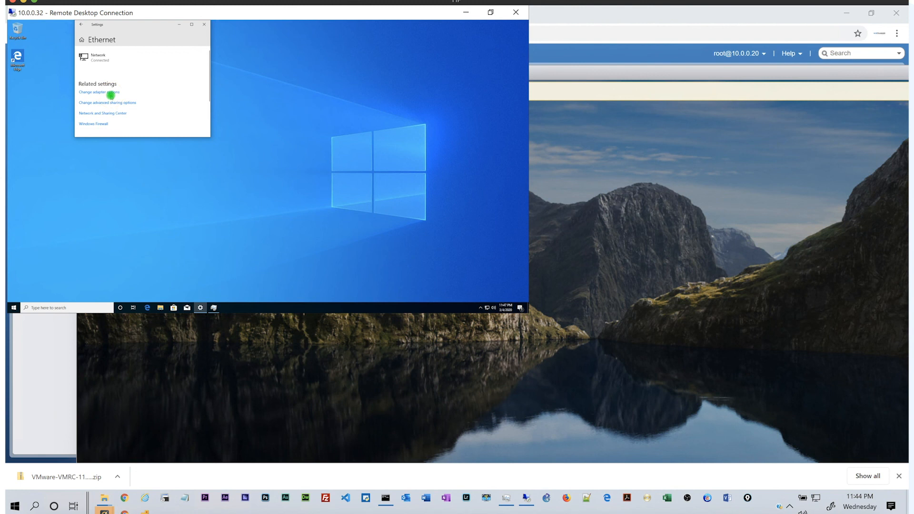
{"action": "left_click", "coordinate": [111, 93]}
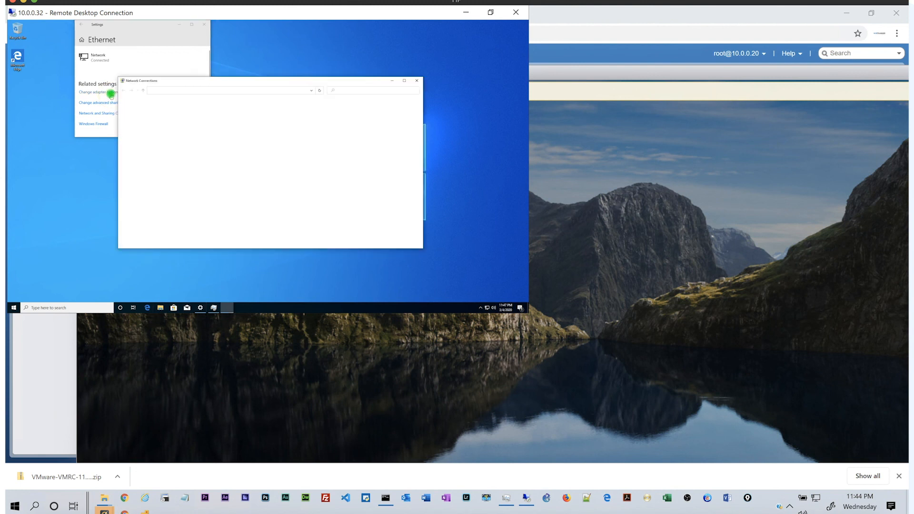
{"action": "left_click", "coordinate": [146, 112]}
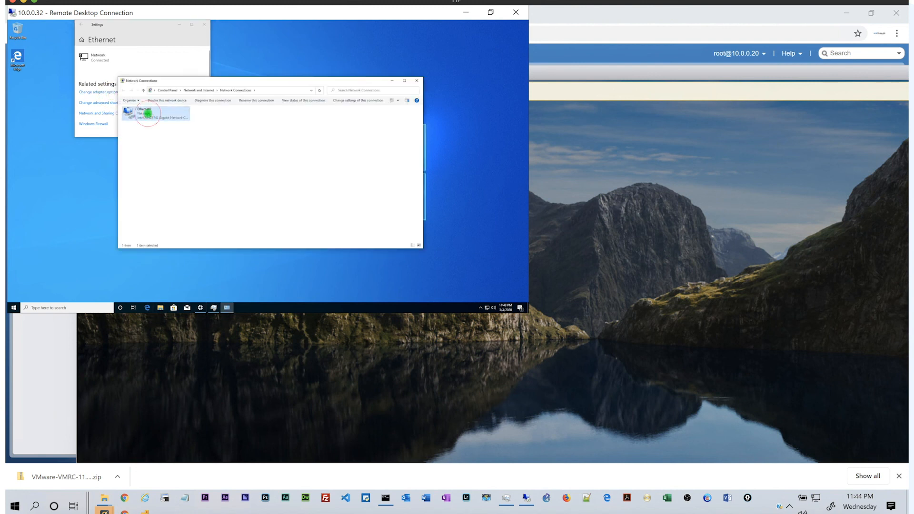
{"action": "right_click", "coordinate": [148, 112]}
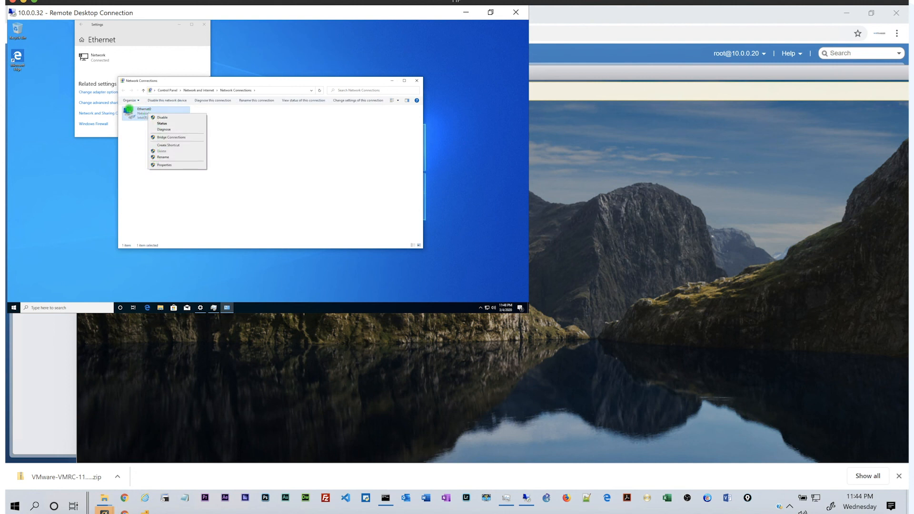
{"action": "left_click", "coordinate": [162, 124]}
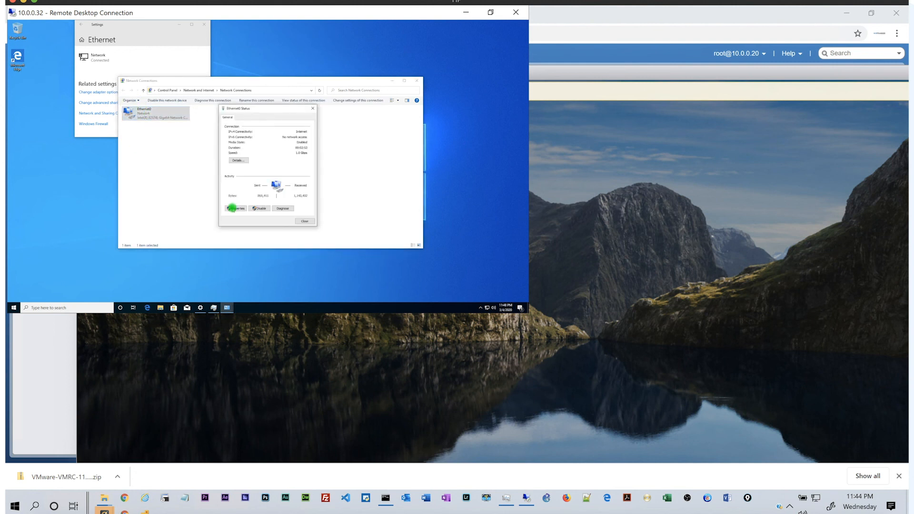
{"action": "left_click", "coordinate": [231, 208]}
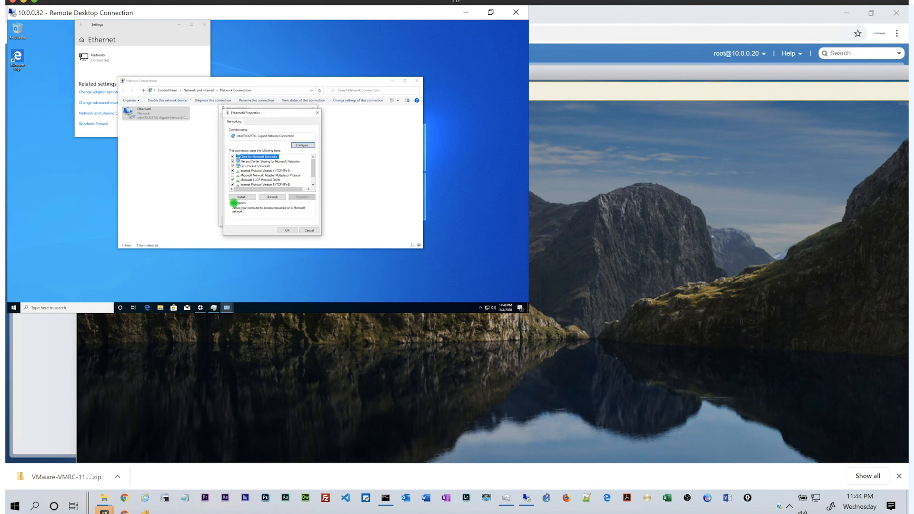
Set static IPv4 10.0.0.3, mask 255.255.255.0, gateway 10.0.0.1, DNS 8.8.8.8, and apply.
{"action": "double_click", "coordinate": [258, 171]}
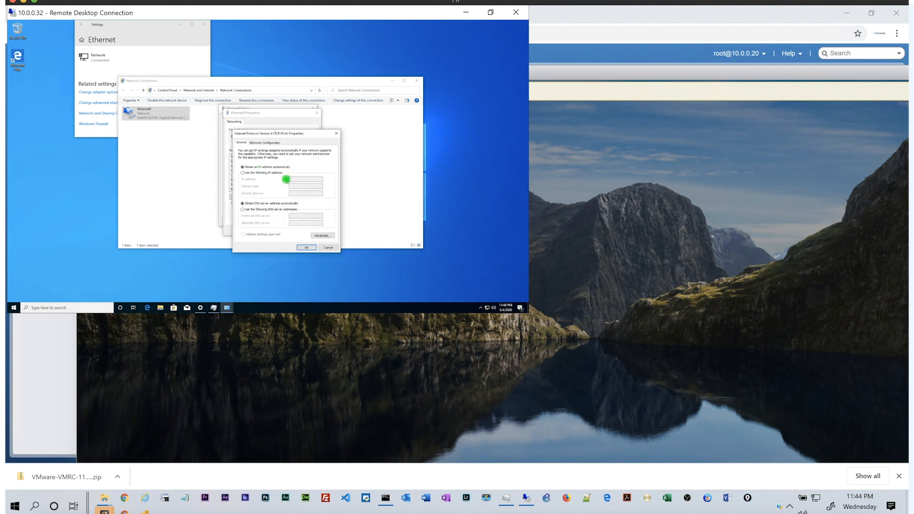
{"action": "left_click", "coordinate": [268, 173]}
{"action": "left_click", "coordinate": [293, 179]}
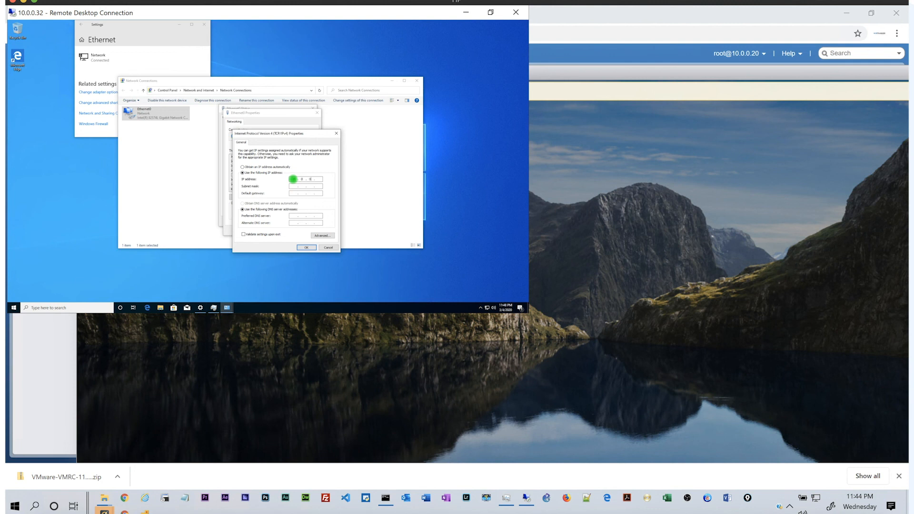
{"action": "type", "text": "10.0.0.3"}
{"action": "key", "text": "Tab"}
{"action": "key", "text": "Tab"}
{"action": "key", "text": "Tab"}
{"action": "left_click", "coordinate": [292, 215]}
{"action": "left_click", "coordinate": [267, 234]}
{"action": "left_click", "coordinate": [307, 248]}
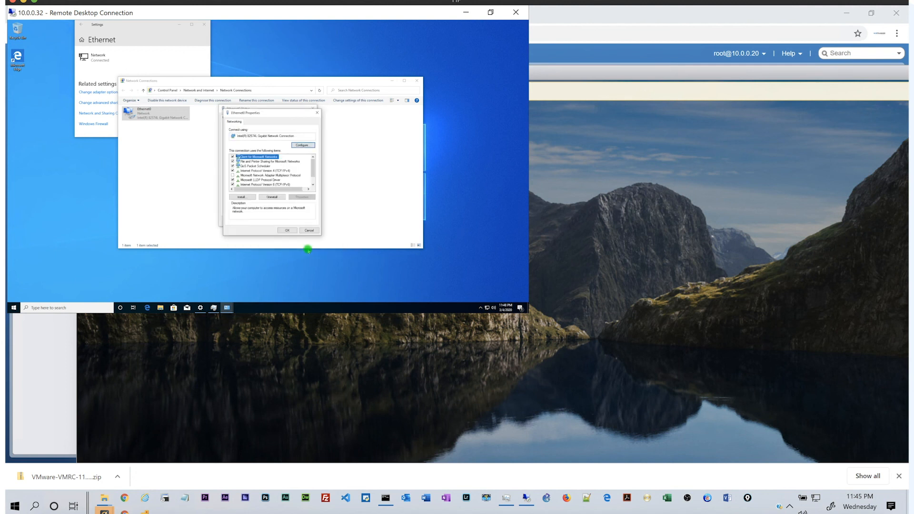
{"action": "left_click", "coordinate": [293, 231]}
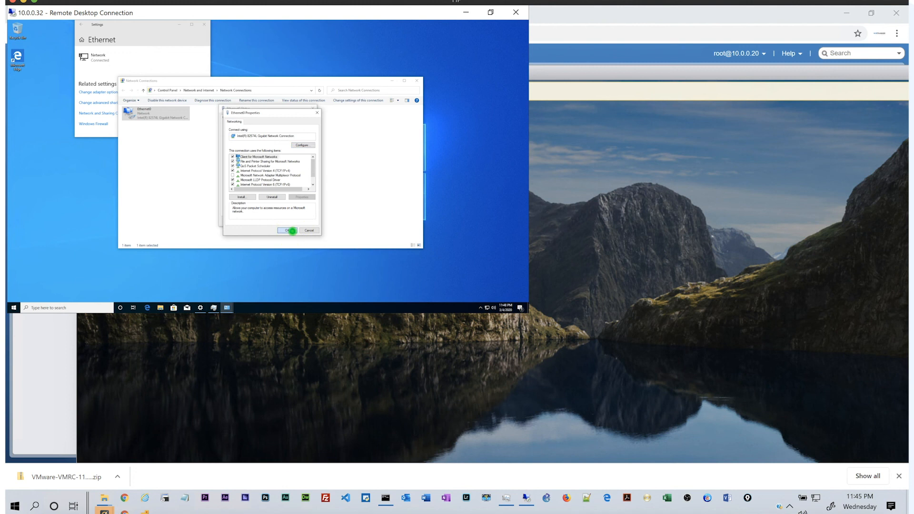
Check the VM console's sign-in screen, then close the old Remote Desktop session.
{"action": "left_click", "coordinate": [625, 205]}
{"action": "left_click", "coordinate": [284, 196]}
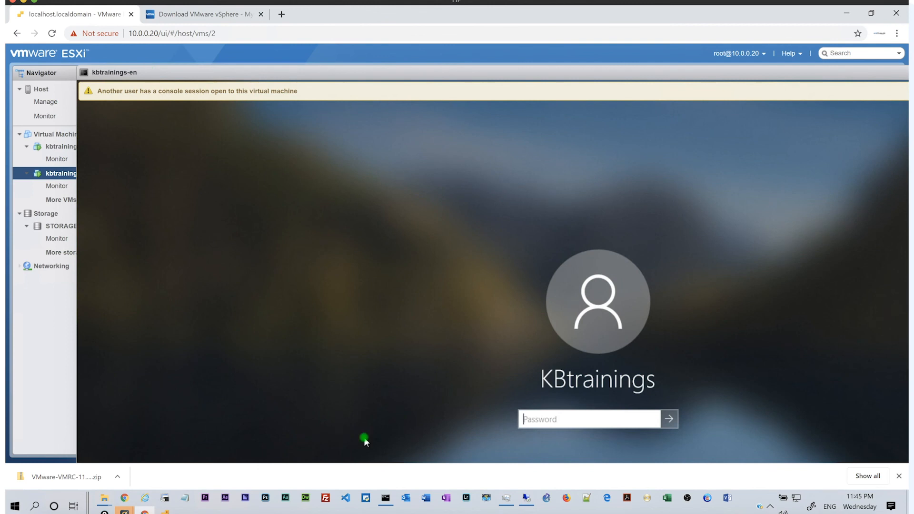
{"action": "left_click", "coordinate": [523, 498]}
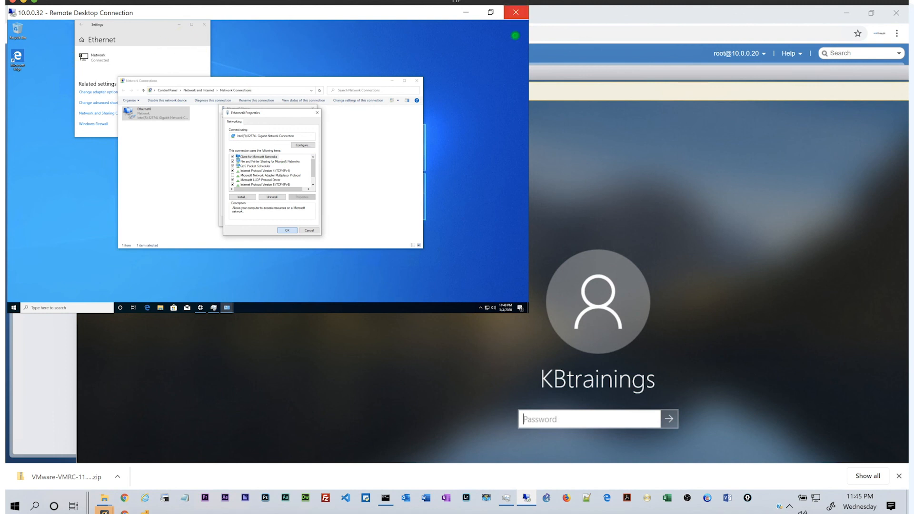
{"action": "left_click", "coordinate": [518, 14]}
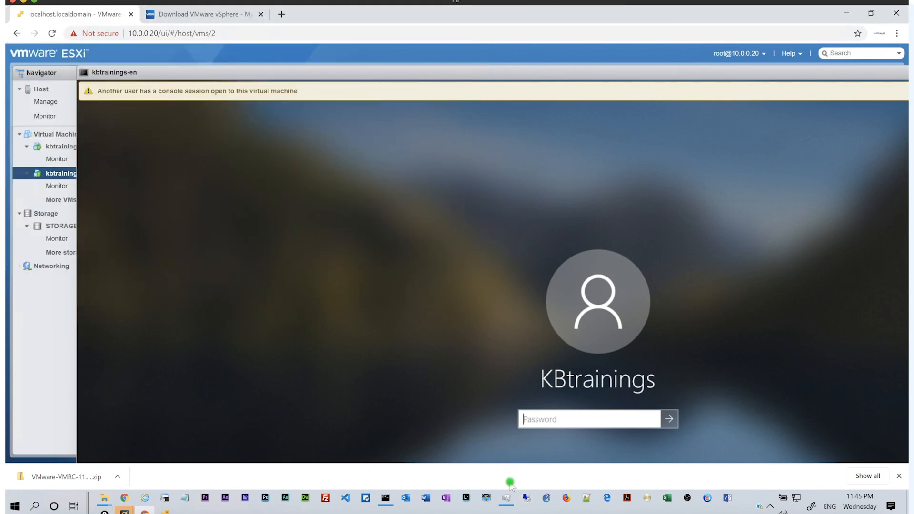
Start a new Remote Desktop connection to computer 10.0.0.3.
{"action": "left_click", "coordinate": [527, 499]}
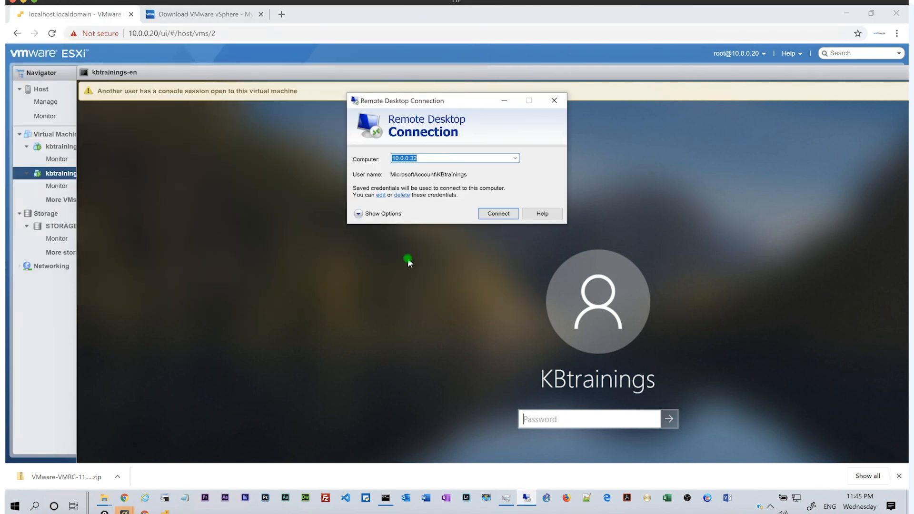
{"action": "left_click", "coordinate": [425, 157]}
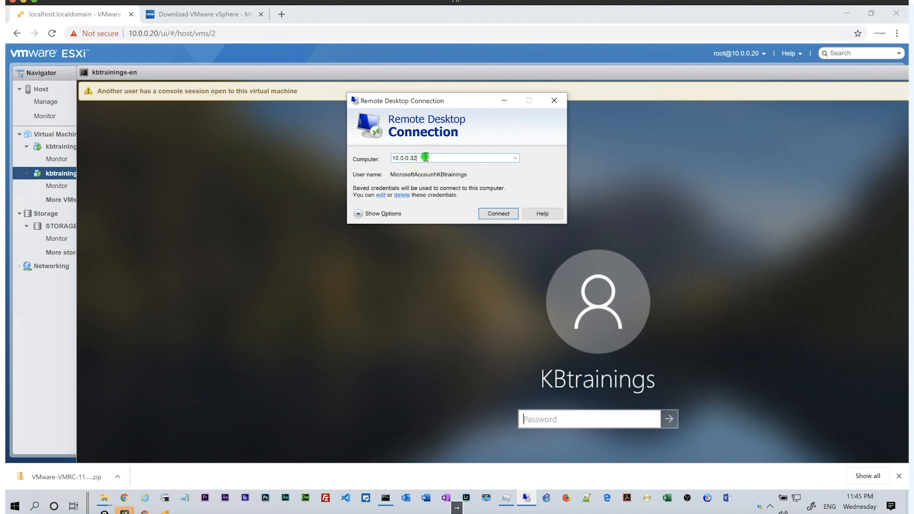
{"action": "key", "text": "BackSpace"}
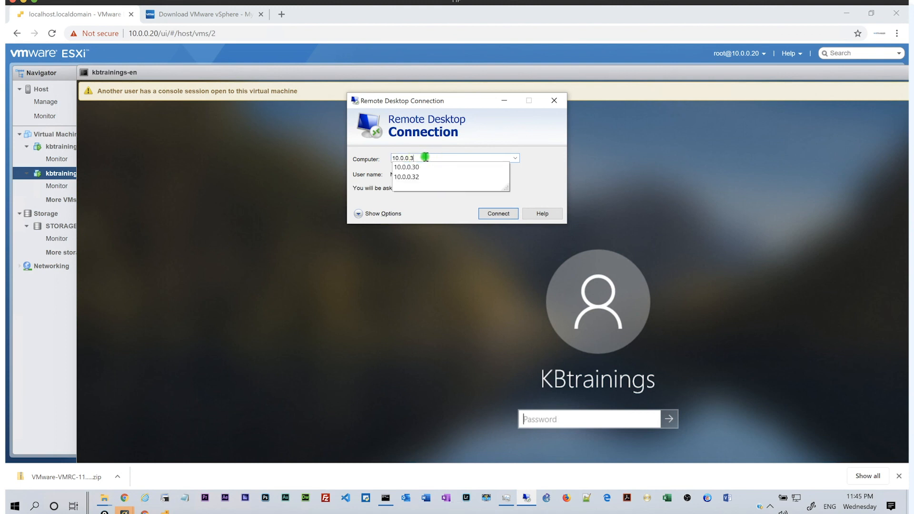
{"action": "key", "text": "BackSpace"}
{"action": "left_click", "coordinate": [498, 213]}
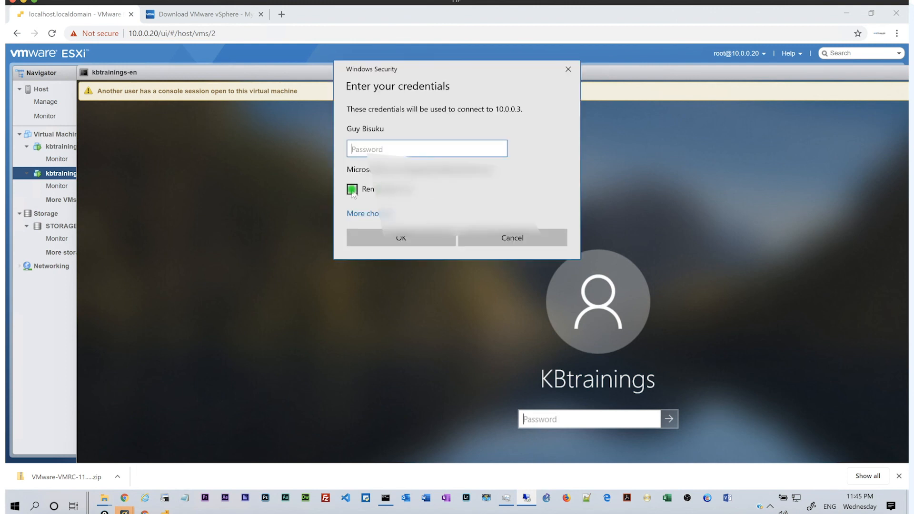
Choose to sign in with a different account, leaving credentials unremembered.
{"action": "left_click", "coordinate": [351, 189]}
{"action": "left_click", "coordinate": [352, 189]}
{"action": "left_click", "coordinate": [352, 209]}
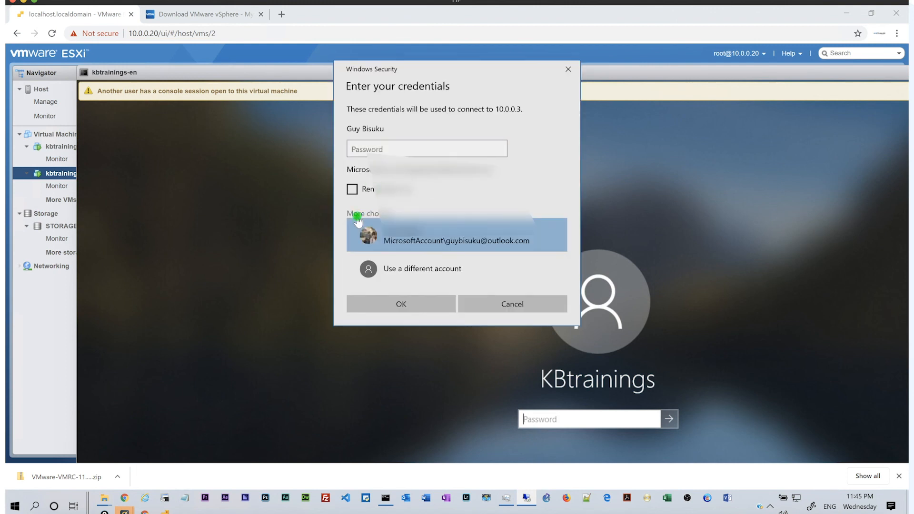
{"action": "left_click", "coordinate": [369, 266]}
Enter the account's user name and password, then accept the certificate without future prompts.
{"action": "left_click", "coordinate": [379, 133]}
{"action": "type", "text": "KBtrainings"}
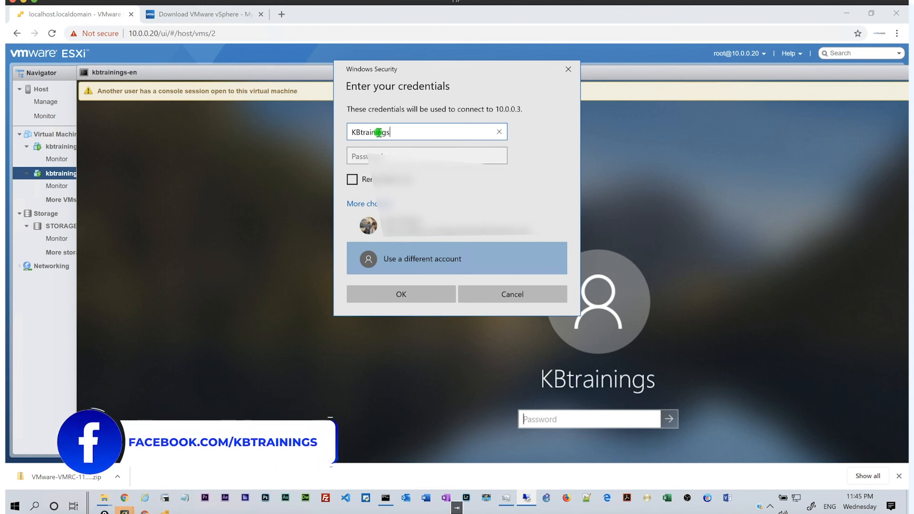
{"action": "key", "text": "Tab"}
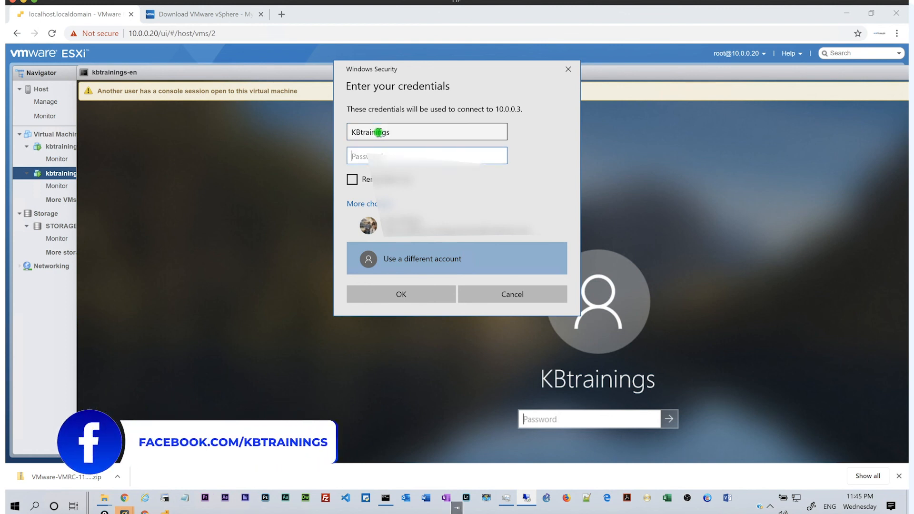
{"action": "type", "text": "•"}
{"action": "key", "text": "BackSpace"}
{"action": "type", "text": "••••"}
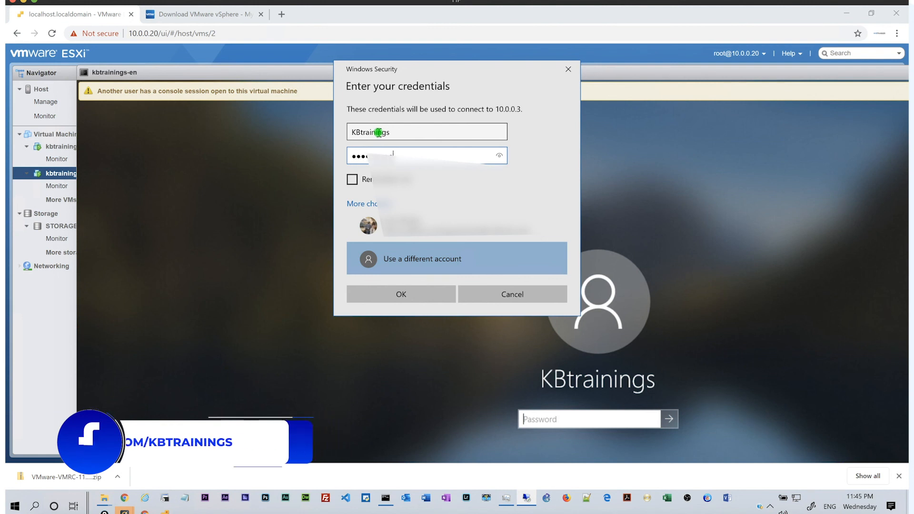
{"action": "key", "text": "Return"}
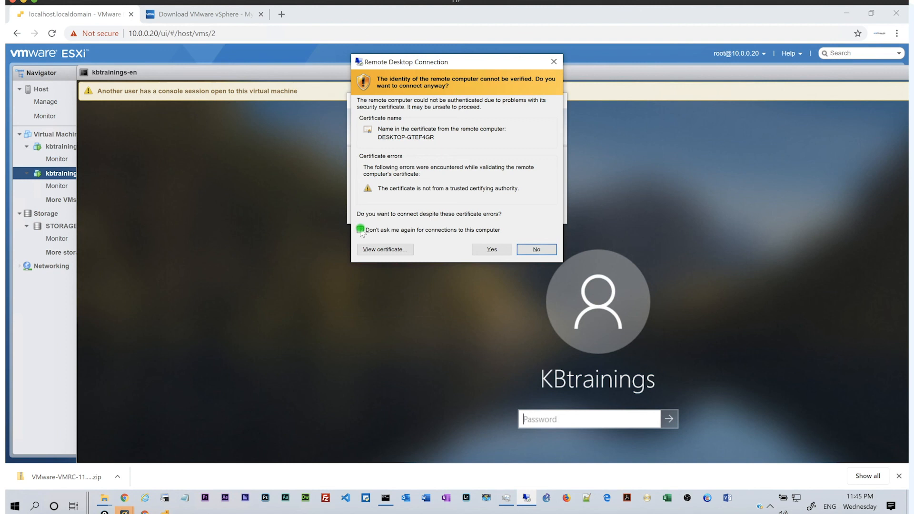
{"action": "left_click", "coordinate": [360, 230]}
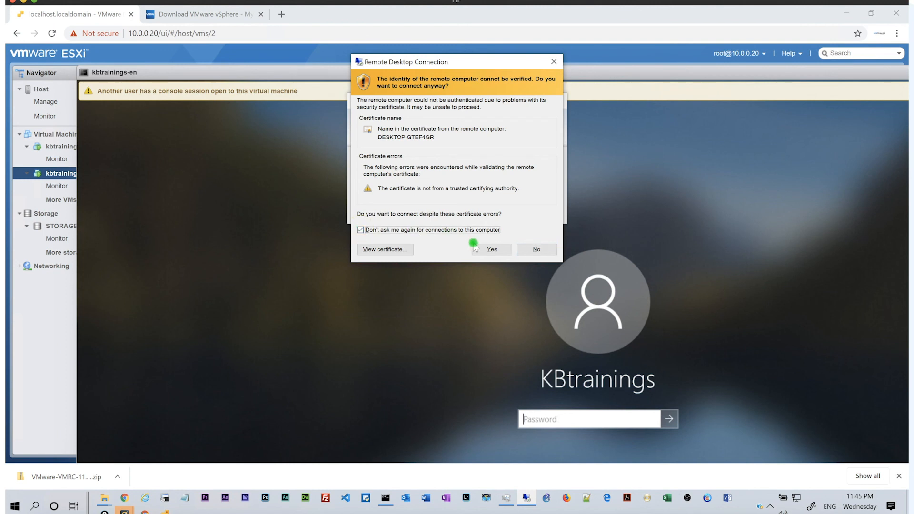
{"action": "left_click", "coordinate": [491, 250]}
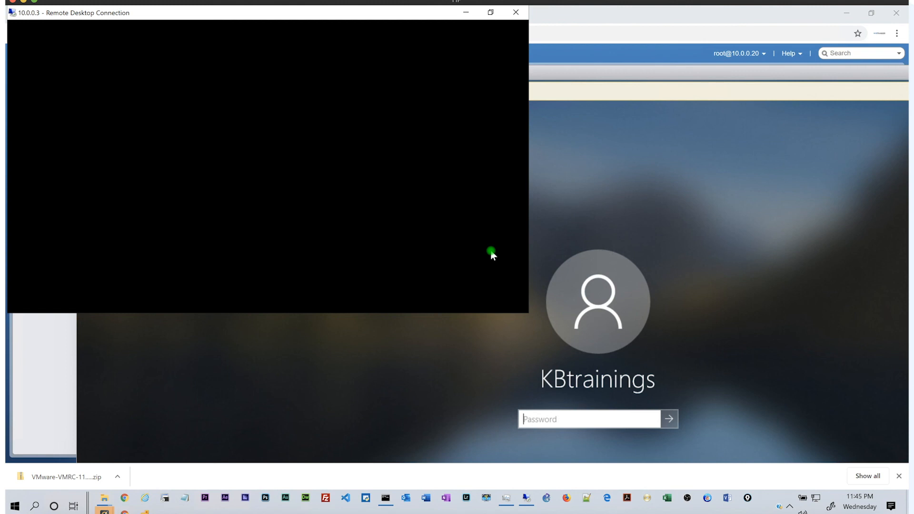